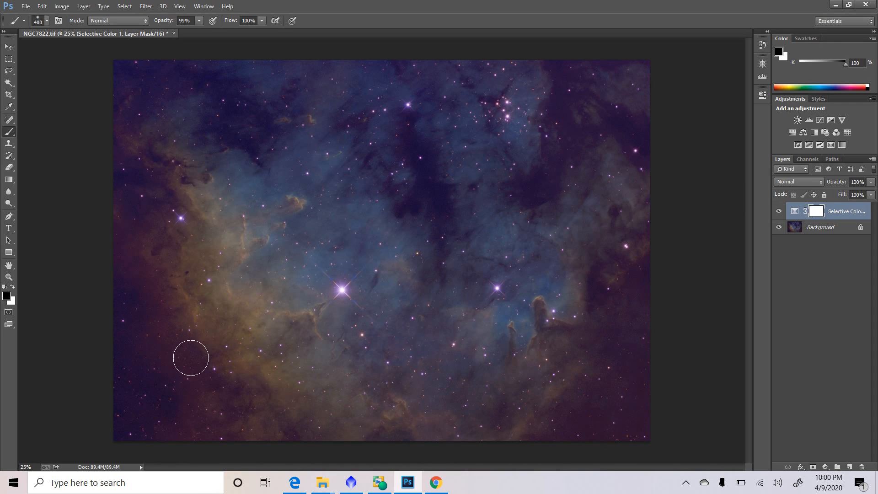
Add a new Selective Color adjustment layer and set its Neutrals to Cyan +38%, Magenta -7%, Yellow -19% and Black +3%
{"action": "left_click", "coordinate": [780, 211]}
{"action": "left_click", "coordinate": [763, 64]}
{"action": "left_click_drag", "start_coordinate": [709, 122], "coordinate": [712, 121]}
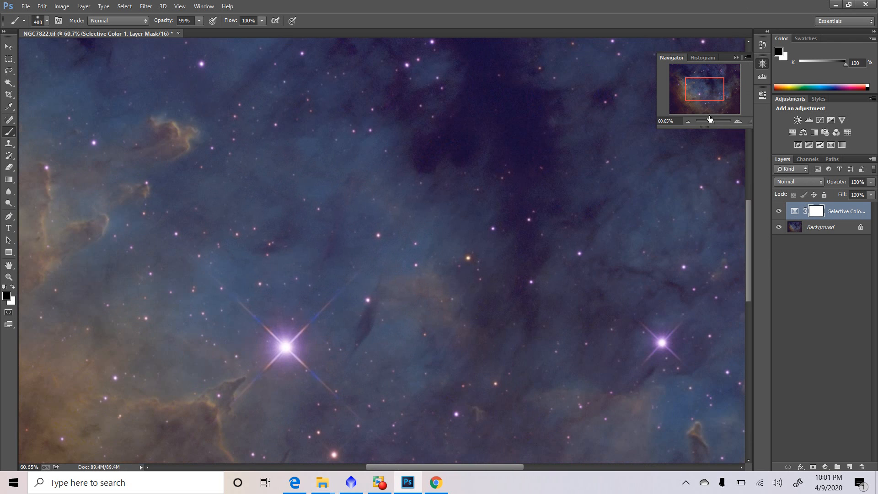
{"action": "mouse_move", "coordinate": [707, 86]}
{"action": "left_mouse_down"}
{"action": "mouse_move", "coordinate": [694, 96]}
{"action": "mouse_move", "coordinate": [705, 93]}
{"action": "left_mouse_up"}
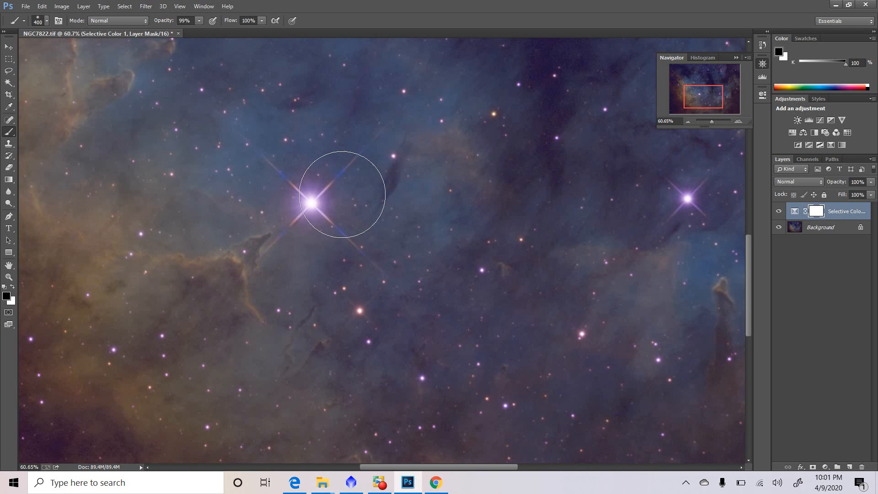
{"action": "left_click", "coordinate": [832, 146]}
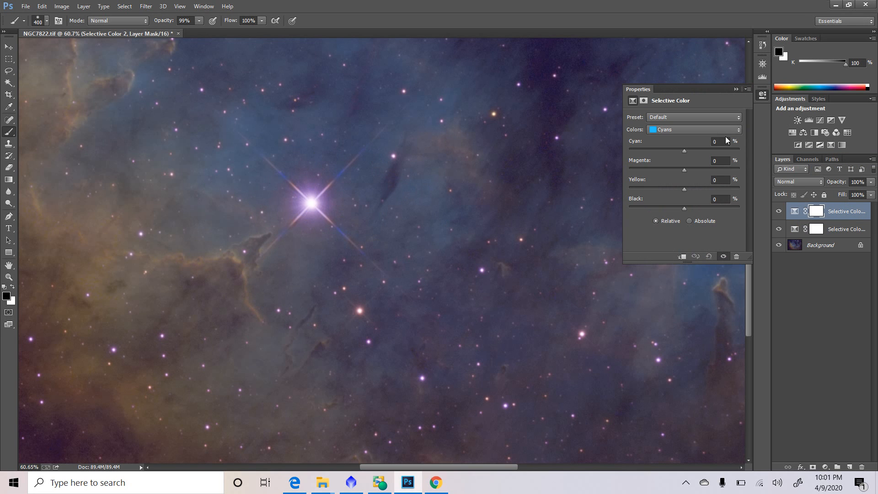
{"action": "left_click", "coordinate": [700, 129]}
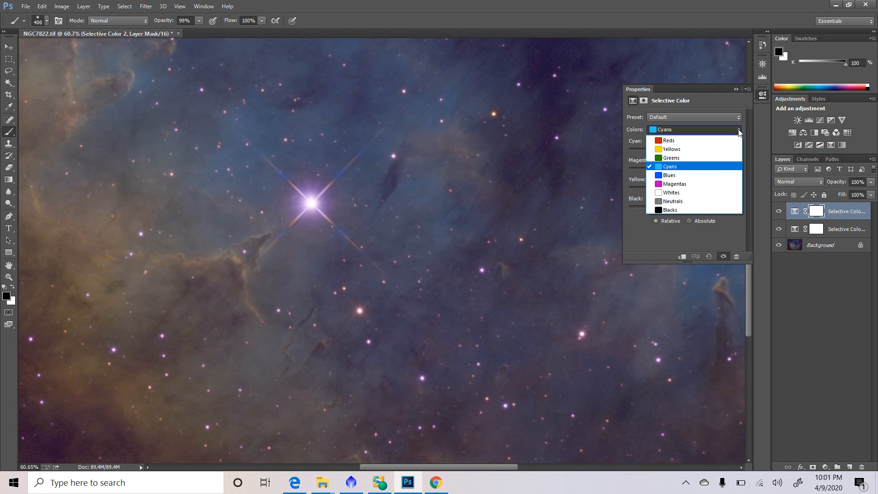
{"action": "left_click", "coordinate": [695, 202]}
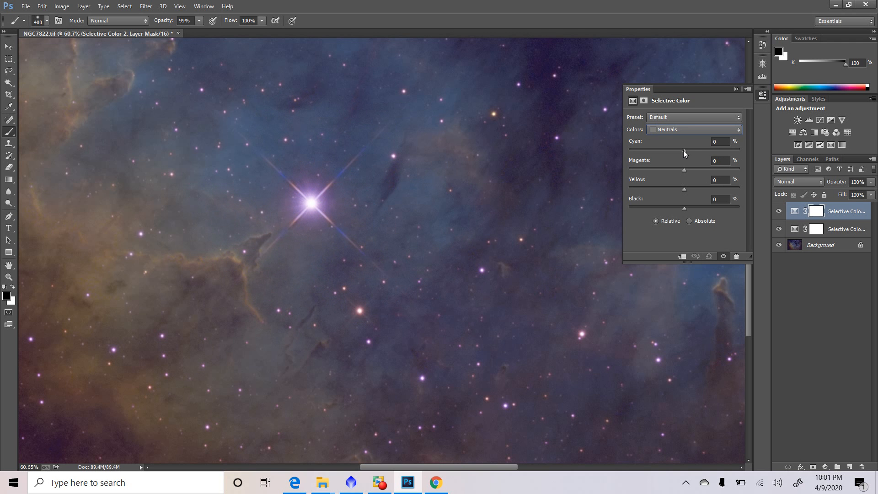
{"action": "left_click_drag", "start_coordinate": [685, 151], "coordinate": [705, 161]}
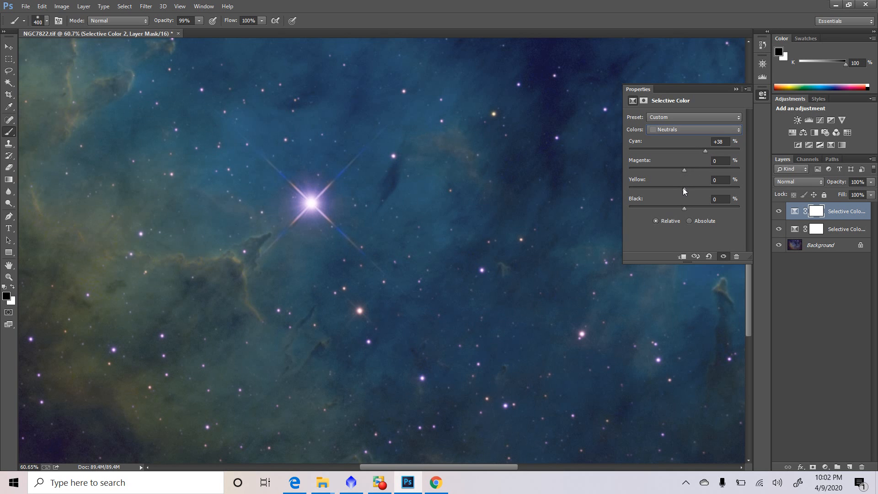
{"action": "left_click_drag", "start_coordinate": [684, 189], "coordinate": [680, 171]}
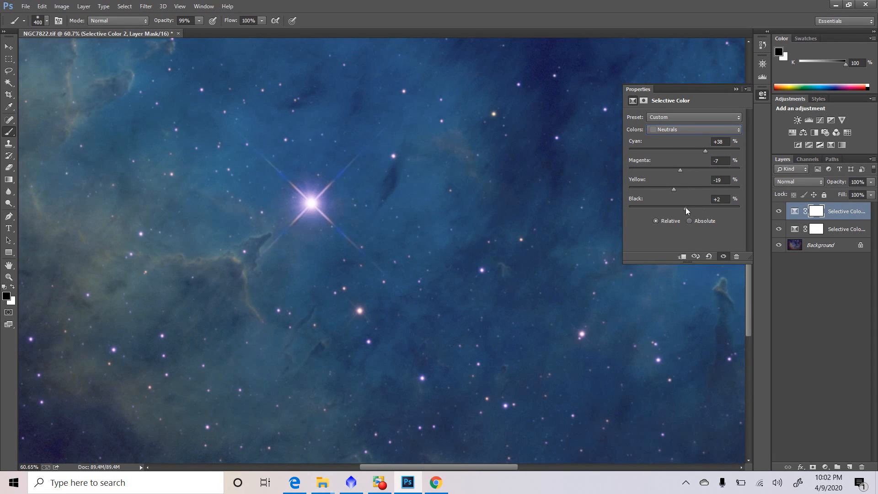
{"action": "left_click_drag", "start_coordinate": [686, 208], "coordinate": [691, 208]}
Invert the new adjustment's layer mask to black and paint white over the brightest star with a 300 px brush
{"action": "left_click", "coordinate": [817, 212]}
{"action": "left_click", "coordinate": [727, 221]}
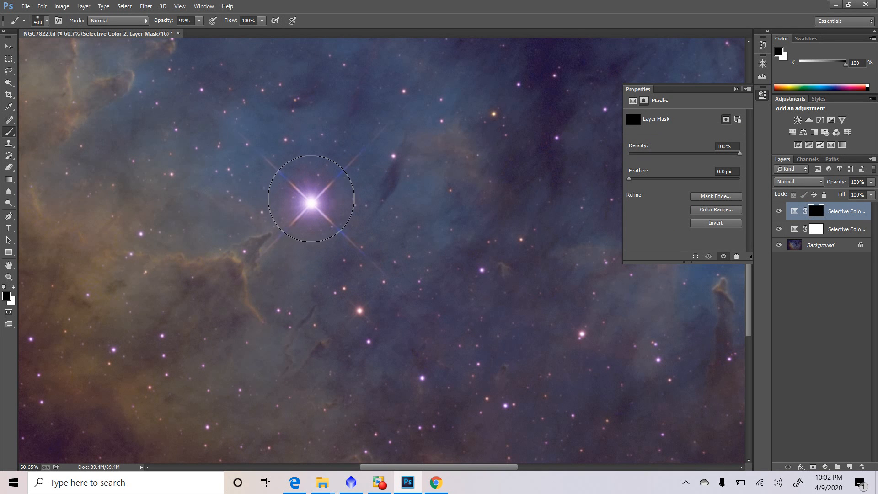
{"action": "key", "text": "bracketleft"}
{"action": "key", "text": "bracketleft"}
{"action": "left_click", "coordinate": [13, 287]}
{"action": "left_click", "coordinate": [779, 213]}
{"action": "left_click", "coordinate": [778, 214]}
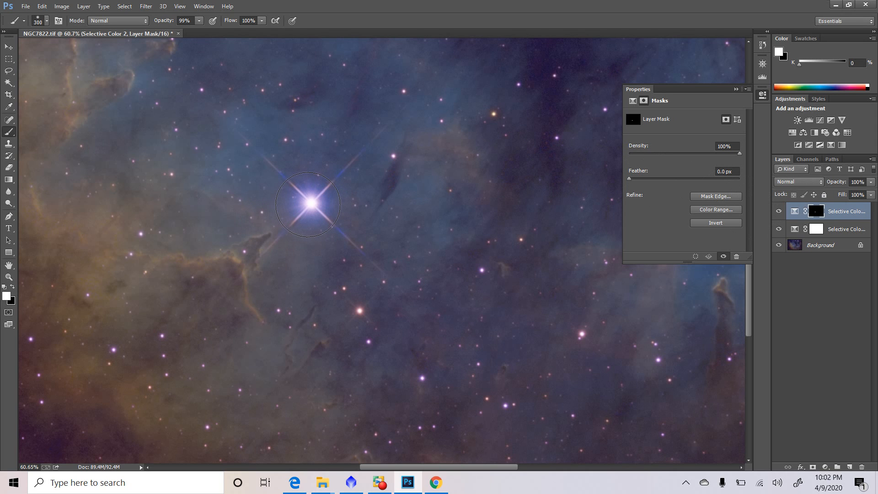
Paint the brightest star's halo on the mask again with a 400 px brush and compare with the layer hidden and shown
{"action": "key", "text": "]"}
{"action": "left_click", "coordinate": [309, 205]}
{"action": "left_click", "coordinate": [779, 212]}
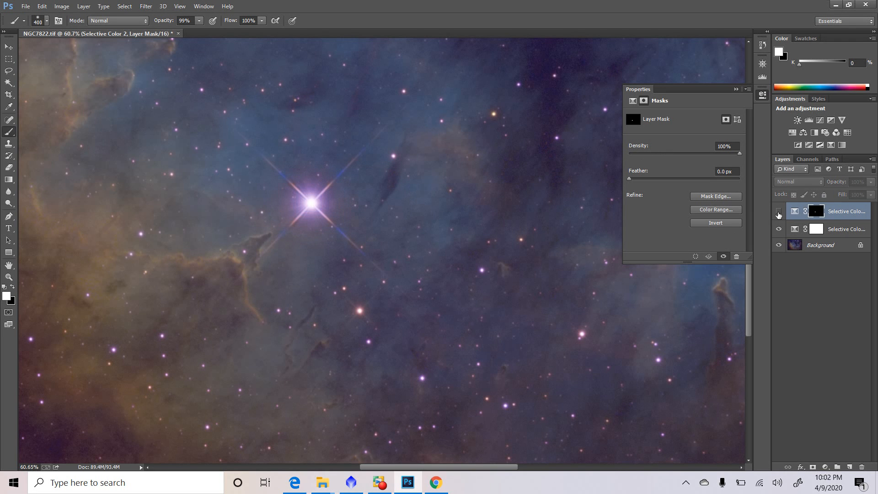
{"action": "left_click", "coordinate": [779, 212]}
{"action": "left_click", "coordinate": [779, 212]}
{"action": "left_click", "coordinate": [779, 212]}
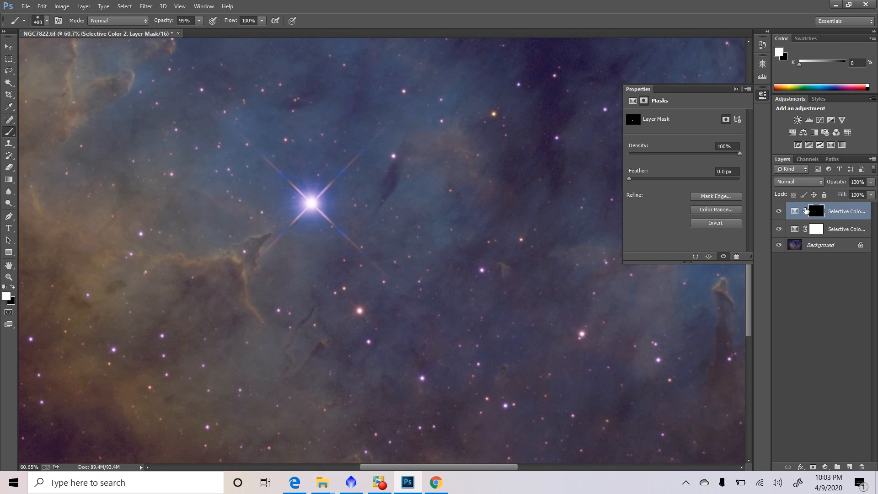
Adjust the star layer's Neutrals to Cyan +13%, Yellow -12% and Black -6%, comparing with the layer hidden and shown
{"action": "left_click", "coordinate": [796, 213]}
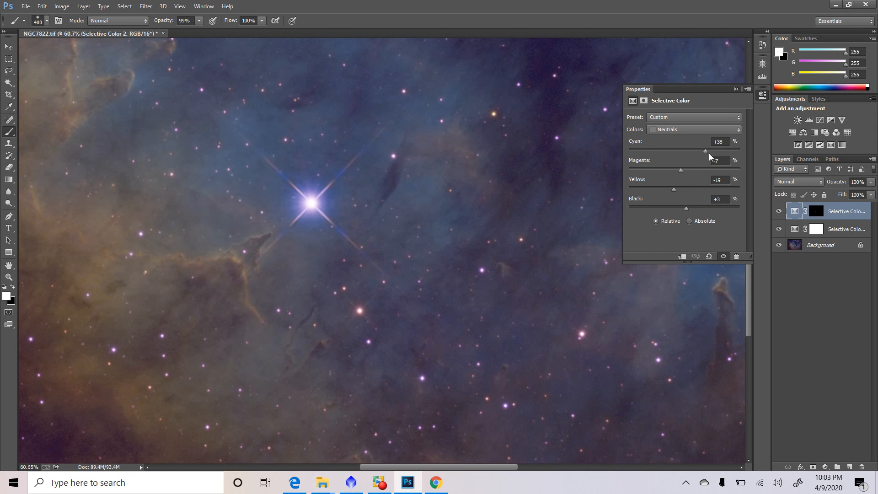
{"action": "left_click_drag", "start_coordinate": [702, 151], "coordinate": [680, 168]}
{"action": "left_click_drag", "start_coordinate": [674, 188], "coordinate": [680, 209]}
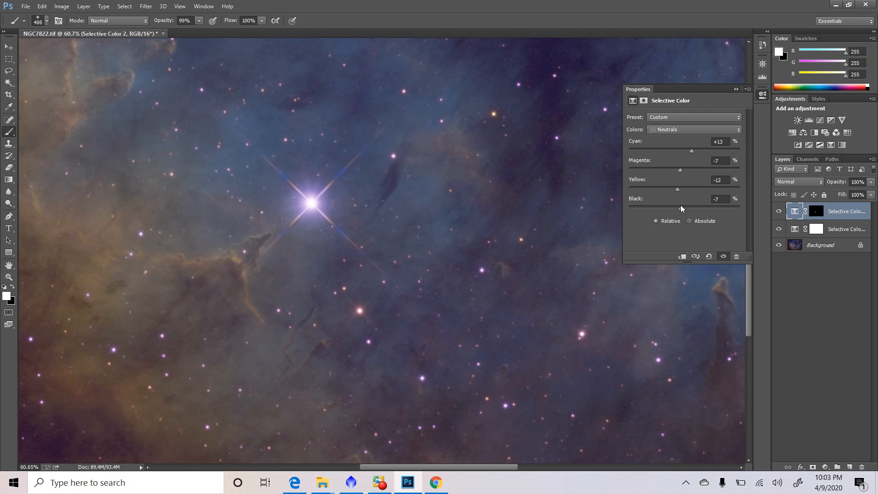
{"action": "left_click_drag", "start_coordinate": [681, 205], "coordinate": [678, 204]}
{"action": "left_click_drag", "start_coordinate": [678, 203], "coordinate": [682, 200]}
{"action": "left_click", "coordinate": [723, 257]}
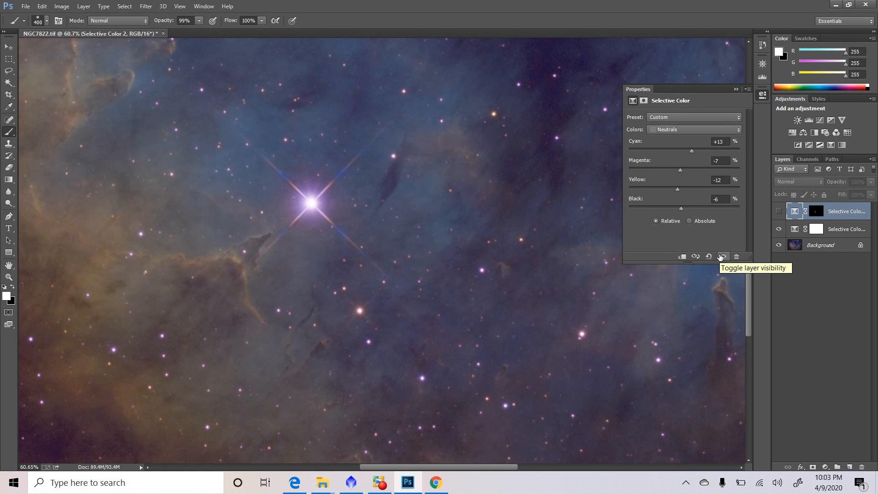
{"action": "left_click", "coordinate": [722, 257]}
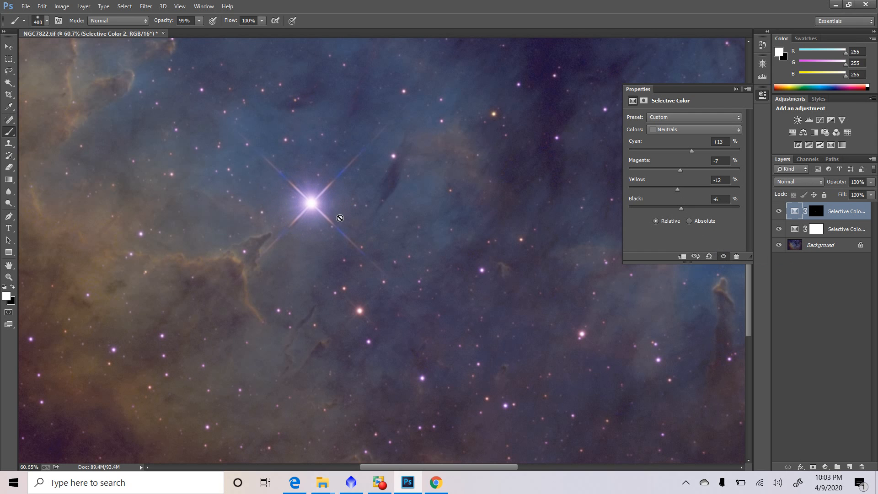
Add a Levels adjustment layer and lower its RGB midtone input level to 0.90
{"action": "left_click", "coordinate": [809, 121]}
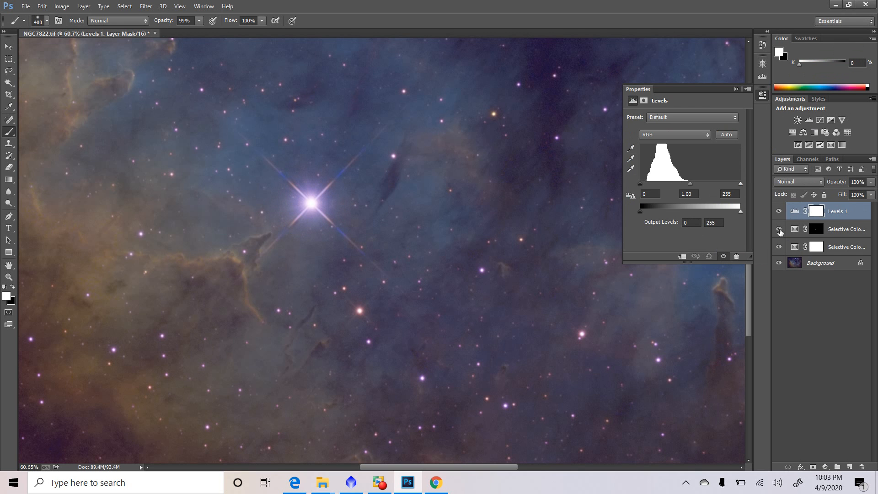
{"action": "left_click", "coordinate": [695, 195]}
{"action": "key", "text": "Down"}
{"action": "key", "text": "Down"}
{"action": "key", "text": "Down"}
{"action": "key", "text": "Down"}
{"action": "key", "text": "Down"}
{"action": "key", "text": "Down"}
{"action": "key", "text": "Down"}
{"action": "key", "text": "Down"}
{"action": "key", "text": "Down"}
{"action": "key", "text": "Up"}
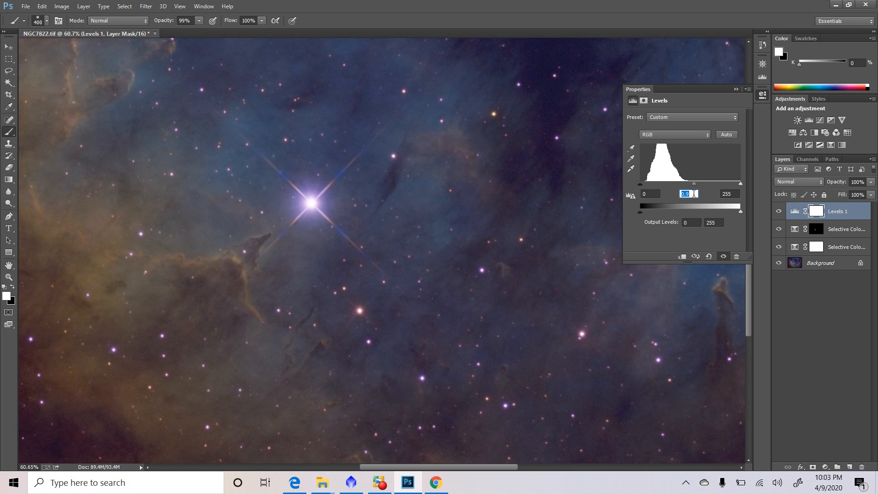
Invert the Levels layer mask to black and paint white over the brightest star with a 250 px brush
{"action": "left_click", "coordinate": [817, 211]}
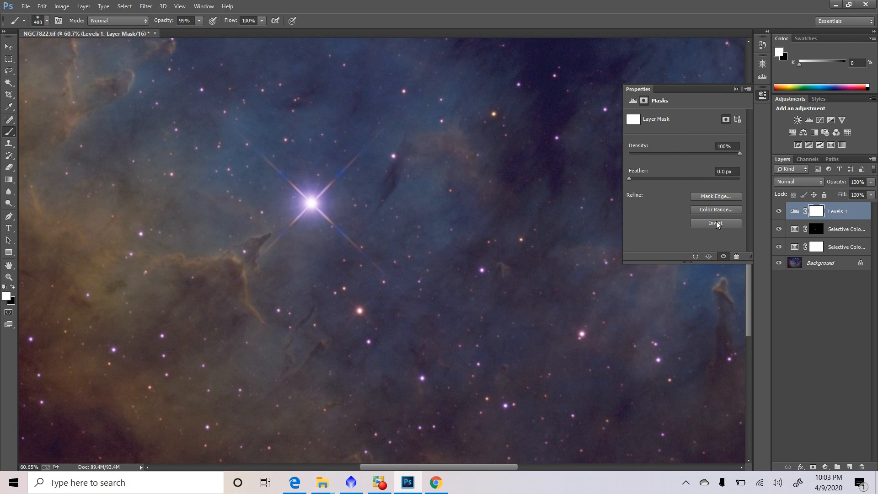
{"action": "left_click", "coordinate": [716, 223]}
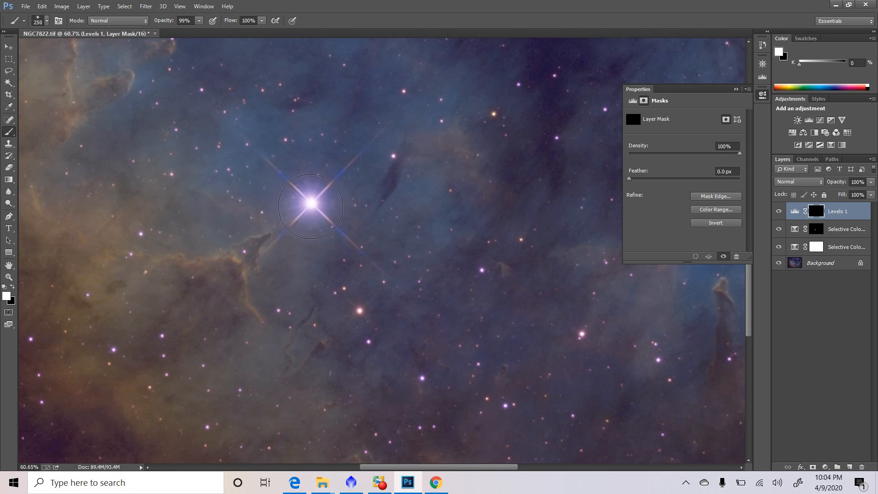
{"action": "key", "text": "bracketleft"}
{"action": "key", "text": "bracketleft"}
{"action": "key", "text": "bracketright"}
Group the Levels layer with the masked Selective Color layer below it and compare the star with the group hidden and shown
{"action": "left_click", "coordinate": [795, 231], "text": "shift"}
{"action": "left_click_drag", "start_coordinate": [794, 231], "coordinate": [836, 468]}
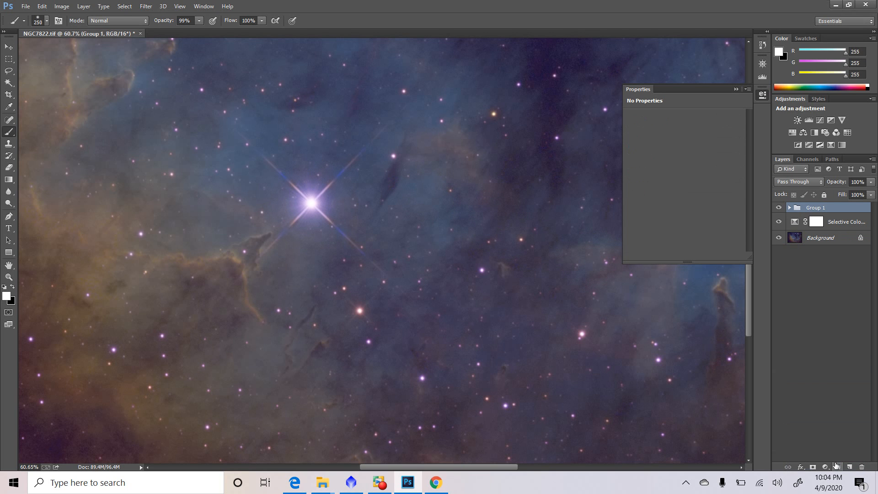
{"action": "left_click", "coordinate": [779, 208]}
{"action": "left_click", "coordinate": [780, 209]}
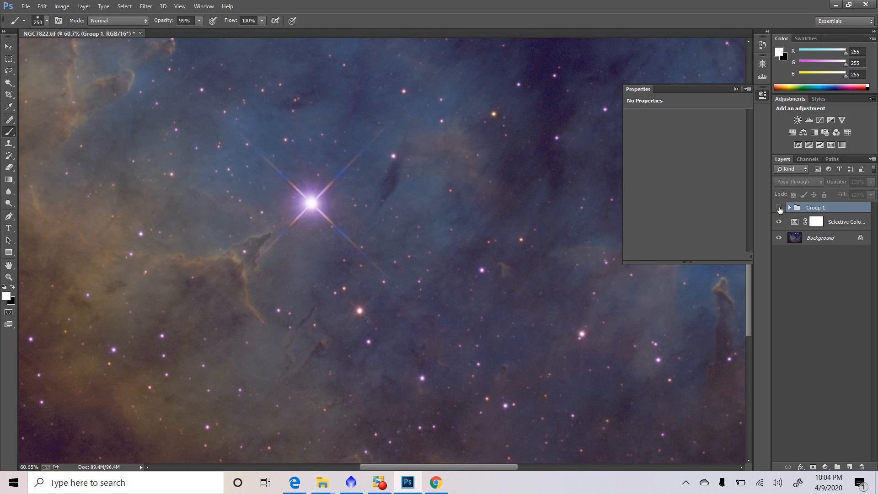
{"action": "left_click", "coordinate": [780, 208]}
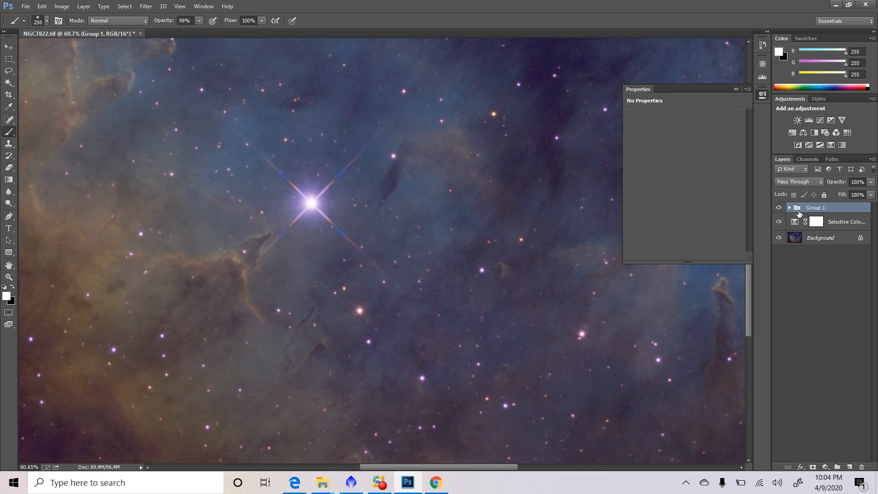
Lower the midtone input level of the Levels layer inside the group to about 0.84, compare the effect and collapse the group
{"action": "left_click", "coordinate": [790, 208]}
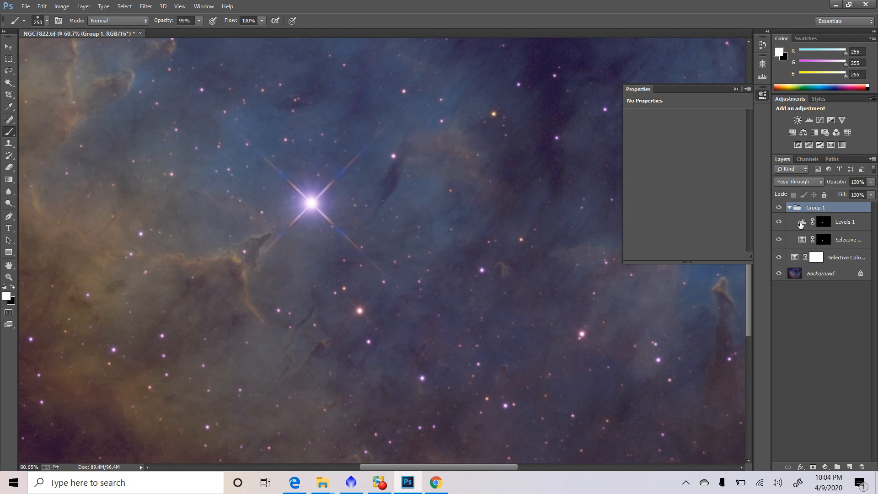
{"action": "left_click", "coordinate": [801, 223]}
{"action": "left_click", "coordinate": [698, 194]}
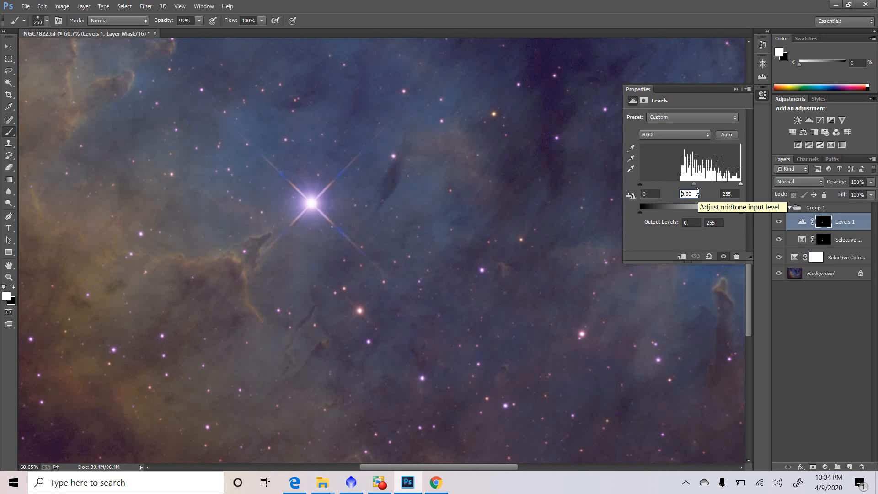
{"action": "key", "text": "Down"}
{"action": "key", "text": "Down"}
{"action": "key", "text": "Down"}
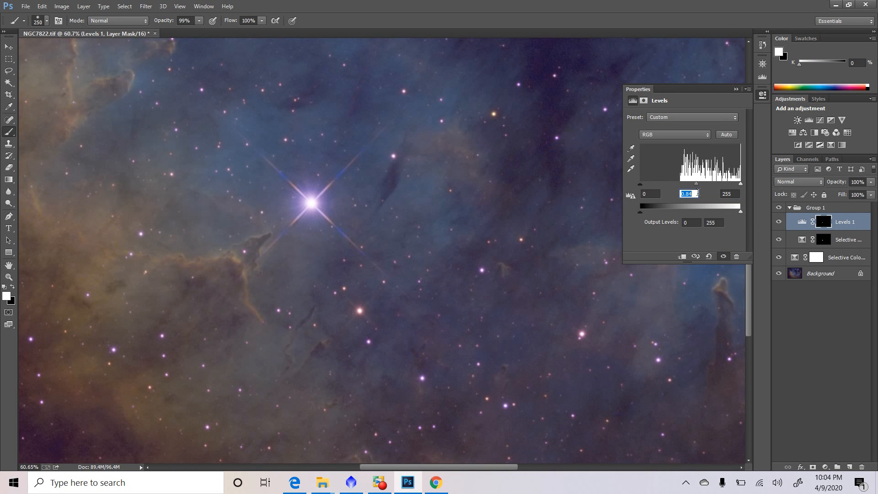
{"action": "key", "text": "Down"}
{"action": "key", "text": "Down"}
{"action": "left_click", "coordinate": [779, 222]}
{"action": "left_click", "coordinate": [779, 222]}
{"action": "left_click", "coordinate": [789, 207]}
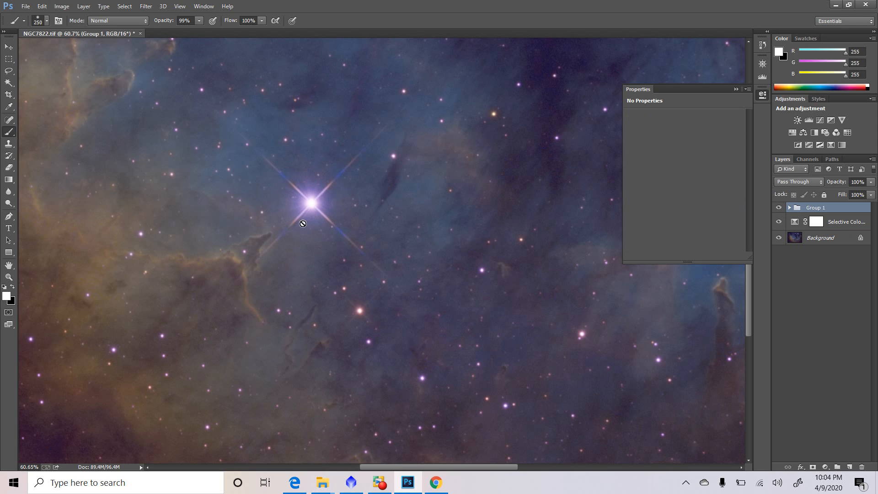
Add another Selective Color adjustment layer above Group 1
{"action": "left_click", "coordinate": [832, 145]}
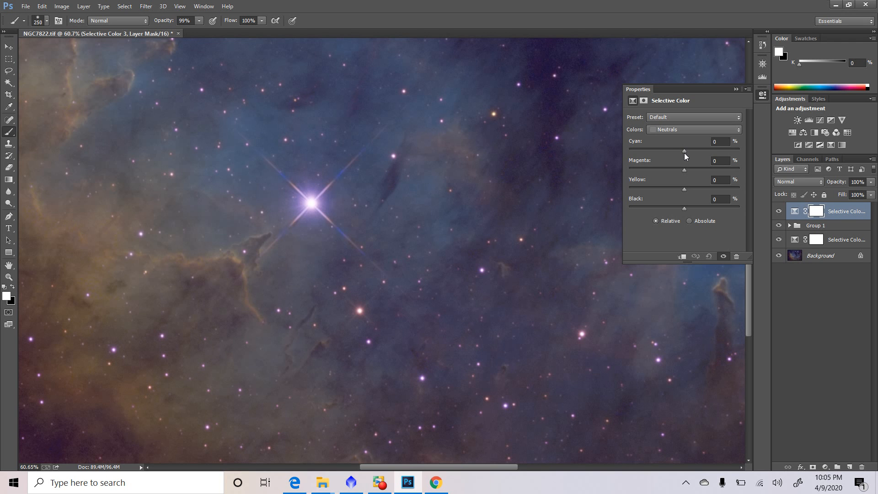
Try shifting the Cyan, Magenta and Yellow of the Neutrals, resetting each to 0%
{"action": "left_click_drag", "start_coordinate": [685, 153], "coordinate": [635, 143]}
{"action": "mouse_move", "coordinate": [684, 169]}
{"action": "left_mouse_down"}
{"action": "mouse_move", "coordinate": [677, 169]}
{"action": "mouse_move", "coordinate": [692, 166]}
{"action": "left_mouse_up"}
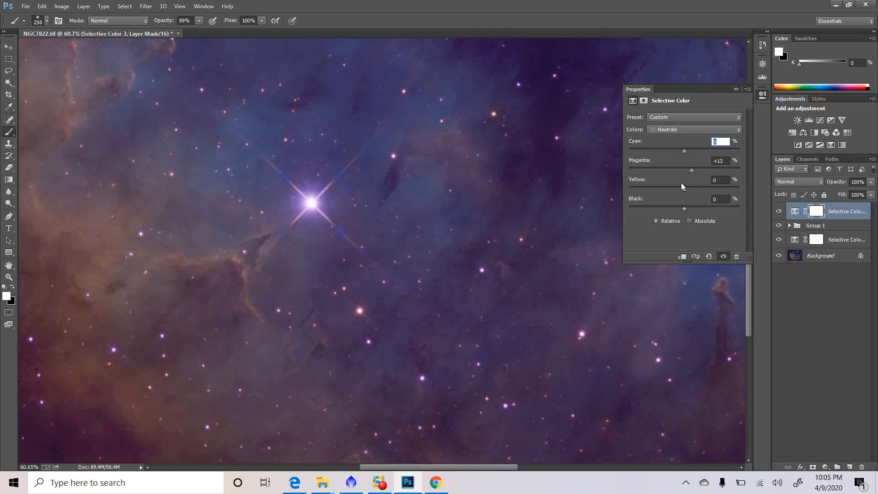
{"action": "left_click_drag", "start_coordinate": [691, 187], "coordinate": [679, 186]}
{"action": "double_click", "coordinate": [644, 162]}
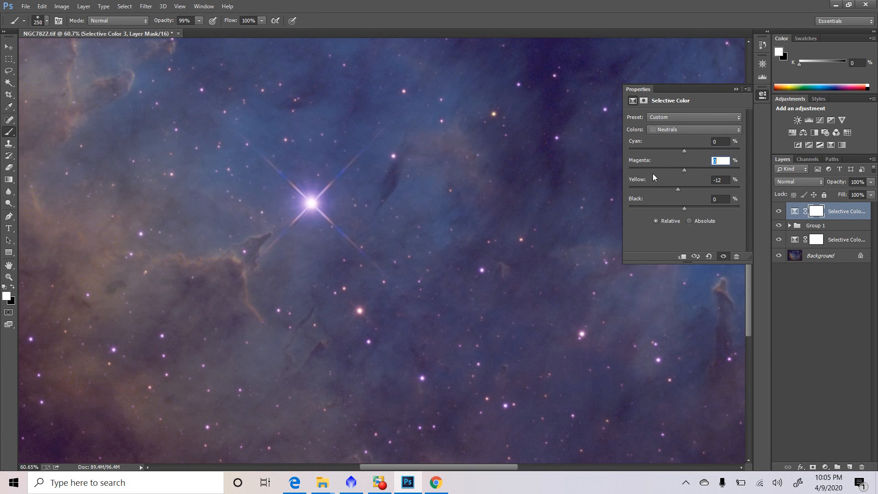
{"action": "double_click", "coordinate": [637, 181]}
{"action": "left_click_drag", "start_coordinate": [690, 191], "coordinate": [679, 189]}
{"action": "double_click", "coordinate": [639, 182]}
{"action": "left_click_drag", "start_coordinate": [684, 150], "coordinate": [696, 155]}
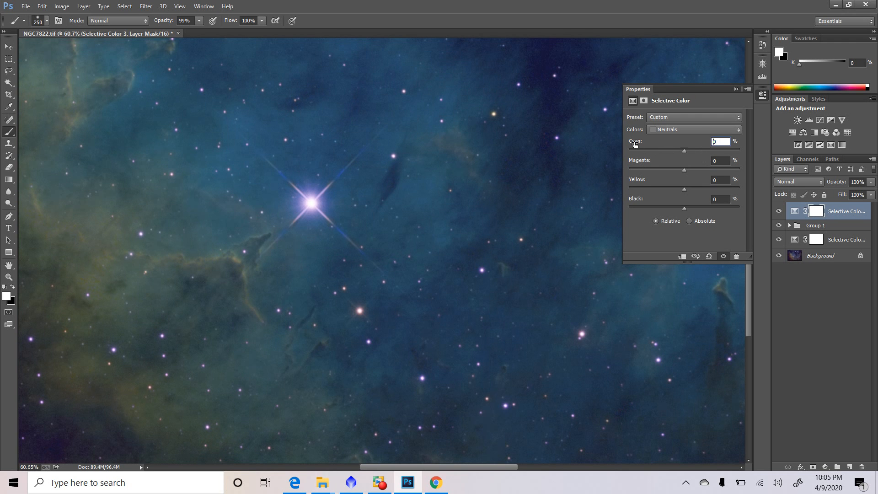
{"action": "double_click", "coordinate": [635, 143]}
Target the Magentas of the new Selective Color layer, testing Yellow and Cyan shifts and reducing Magenta
{"action": "left_click", "coordinate": [702, 131]}
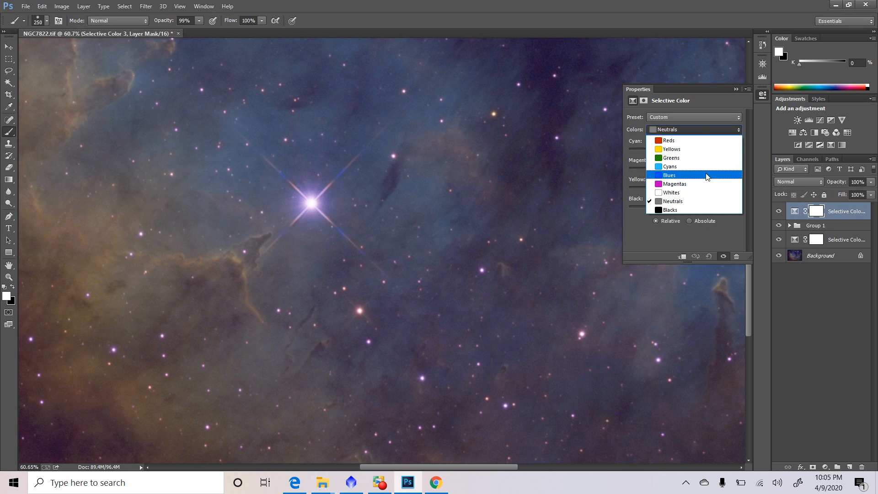
{"action": "left_click", "coordinate": [707, 185]}
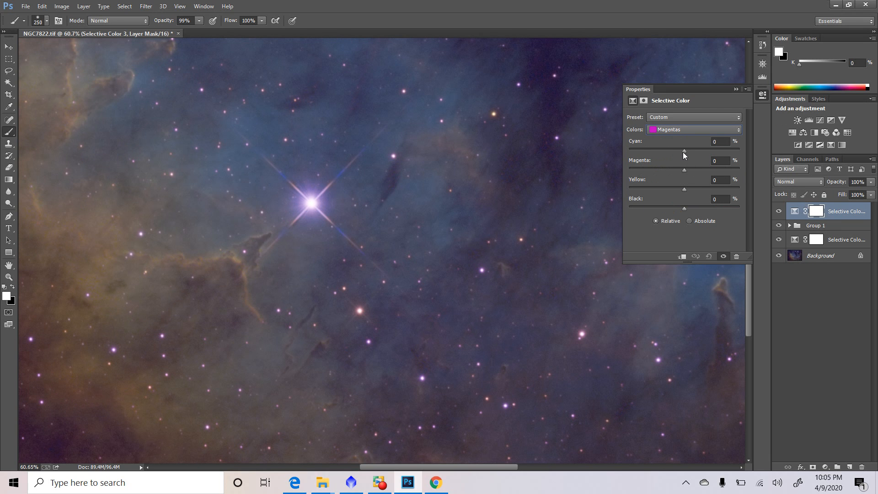
{"action": "left_click_drag", "start_coordinate": [684, 188], "coordinate": [623, 186]}
{"action": "left_click_drag", "start_coordinate": [730, 179], "coordinate": [728, 178]}
{"action": "left_click", "coordinate": [684, 150]}
{"action": "left_click_drag", "start_coordinate": [684, 149], "coordinate": [628, 145]}
{"action": "left_click_drag", "start_coordinate": [684, 171], "coordinate": [666, 173]}
Invert the top Selective Color mask to black, paint white over the brightest star, and compare with the layer hidden and shown
{"action": "left_click", "coordinate": [816, 211]}
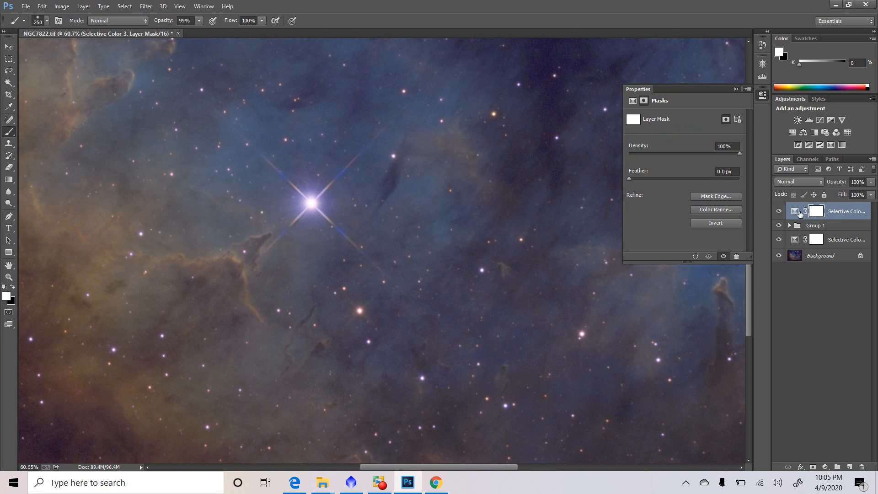
{"action": "left_click", "coordinate": [727, 222]}
{"action": "left_click", "coordinate": [311, 206]}
{"action": "left_click", "coordinate": [779, 211]}
{"action": "left_click", "coordinate": [779, 213]}
Display the top layer's mask on its own and set the brush opacity to 100%
{"action": "left_click", "coordinate": [817, 211], "text": "alt"}
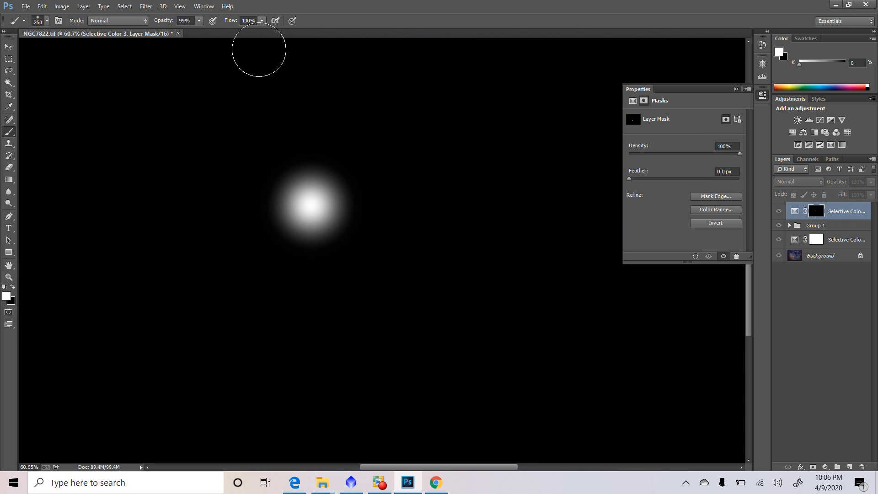
{"action": "left_click", "coordinate": [199, 20]}
{"action": "left_click_drag", "start_coordinate": [200, 31], "coordinate": [212, 33]}
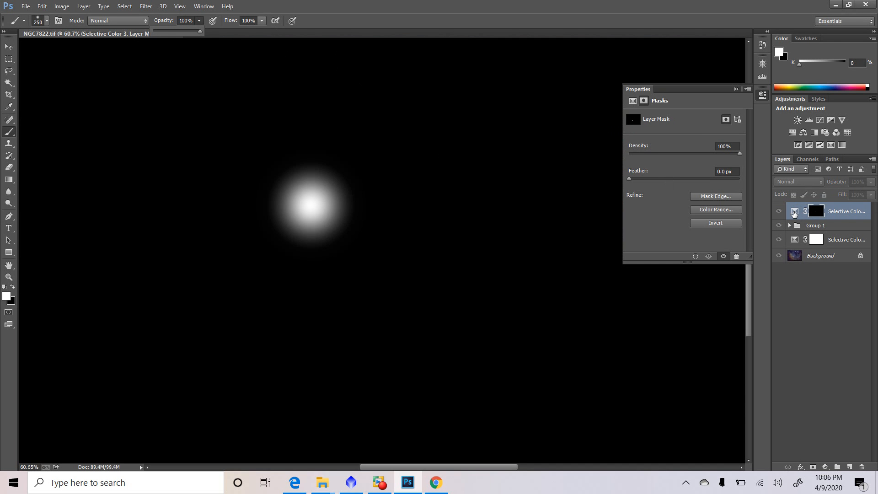
Return to the image view, paint white over the brightest star's core on the mask with a 175 px brush, and compare with the layer hidden
{"action": "left_click", "coordinate": [796, 212]}
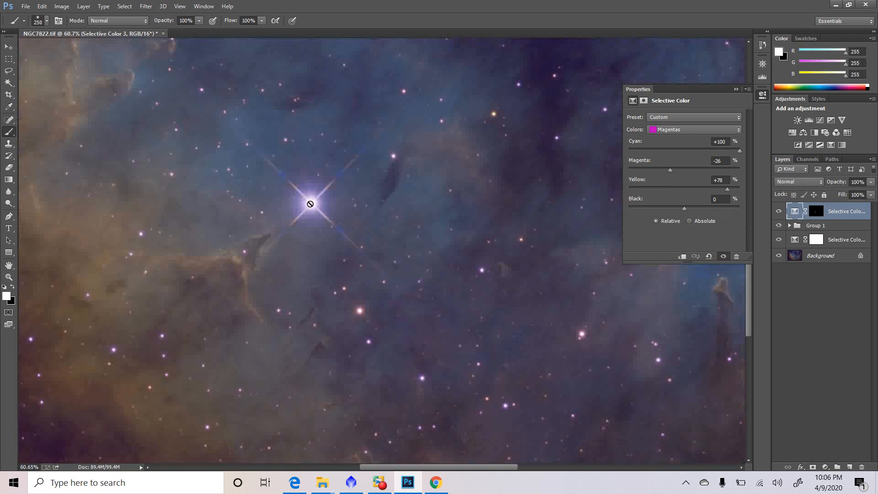
{"action": "left_click", "coordinate": [815, 212]}
{"action": "key", "text": "bracketleft"}
{"action": "key", "text": "bracketleft"}
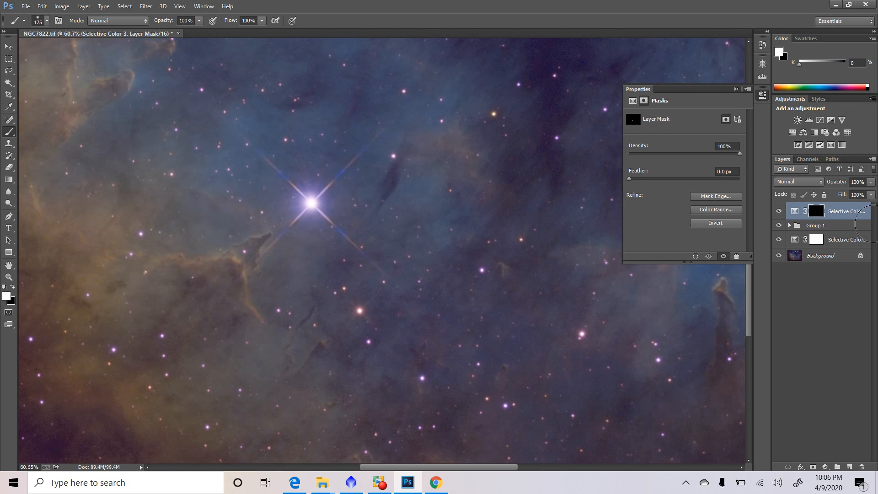
{"action": "left_click", "coordinate": [779, 212]}
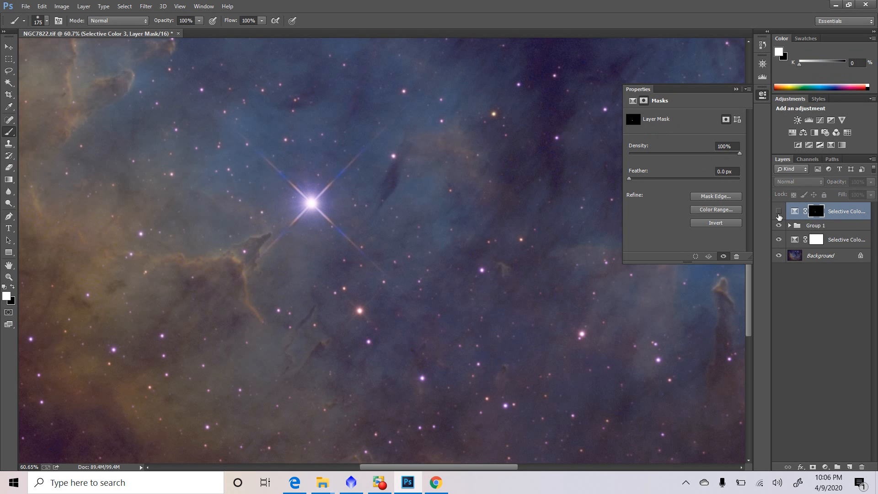
{"action": "left_click", "coordinate": [779, 213]}
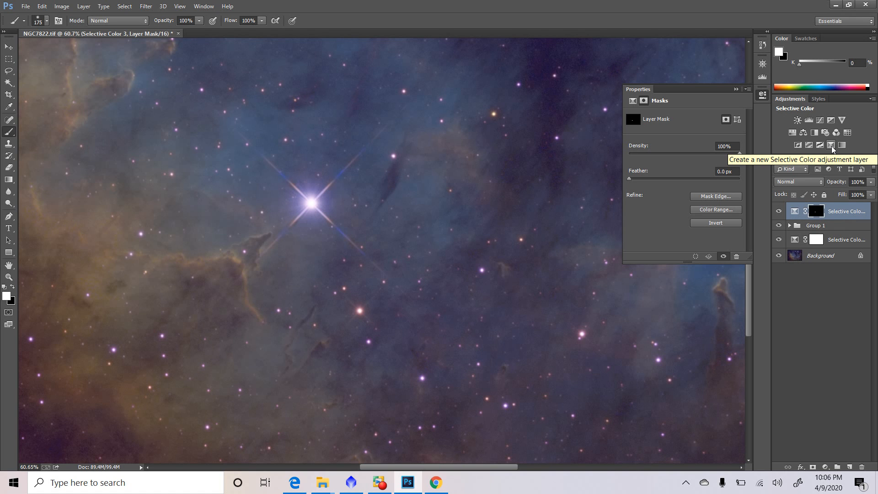
Add a Levels adjustment layer at the top of the stack and slightly lower its midtone value
{"action": "left_click", "coordinate": [809, 120]}
{"action": "left_click", "coordinate": [696, 194]}
{"action": "key", "text": "Down"}
{"action": "key", "text": "Down"}
{"action": "key", "text": "Down"}
{"action": "key", "text": "Down"}
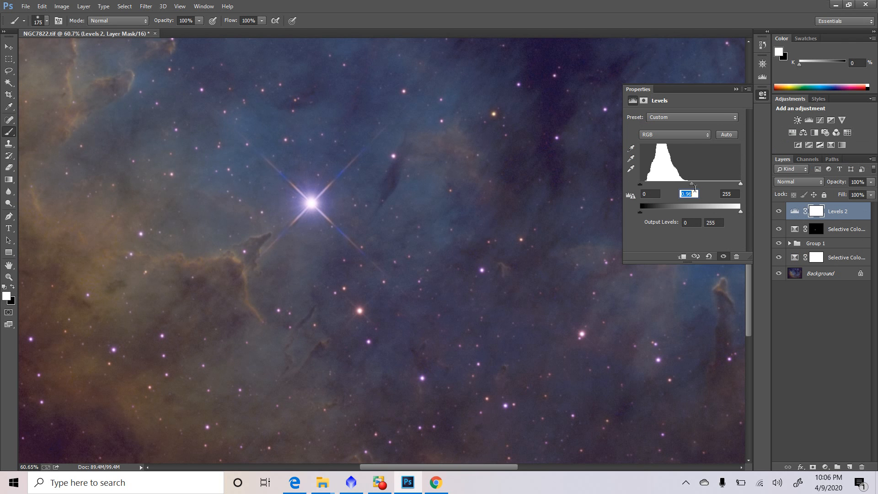
{"action": "key", "text": "Up"}
{"action": "key", "text": "Up"}
Copy the star mask of the Selective Color layer below into the Levels 2 mask, and compare the image with Levels 2 hidden and shown
{"action": "key", "text": "alt"}
{"action": "left_click", "coordinate": [818, 235]}
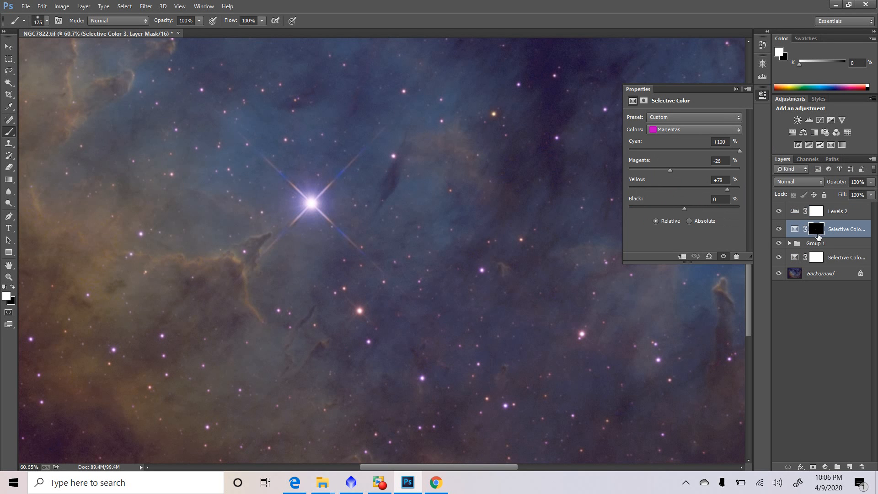
{"action": "left_click", "coordinate": [818, 233], "text": "alt"}
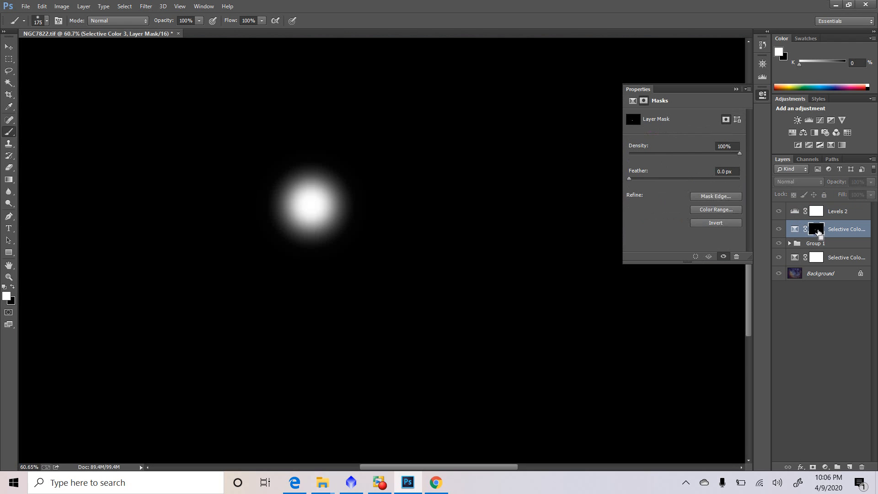
{"action": "left_click", "coordinate": [818, 214], "text": "alt"}
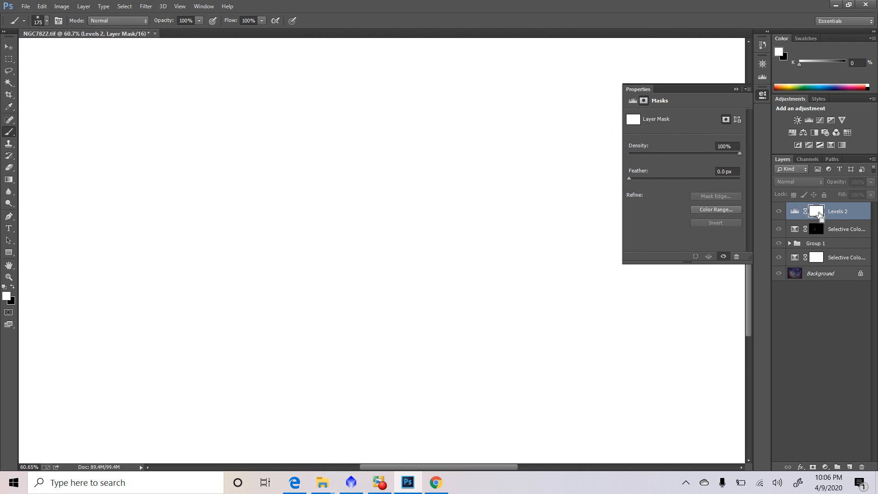
{"action": "key", "text": "ctrl+v"}
{"action": "left_click", "coordinate": [779, 212]}
{"action": "left_click", "coordinate": [779, 211]}
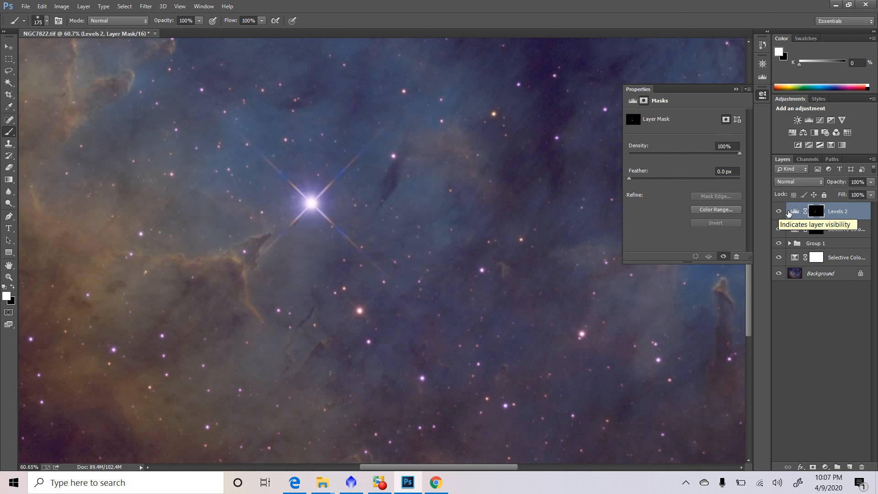
In the Selective Color layer below Levels 2, set the Neutrals to Cyan +17% and Yellow +17%
{"action": "left_click", "coordinate": [799, 229]}
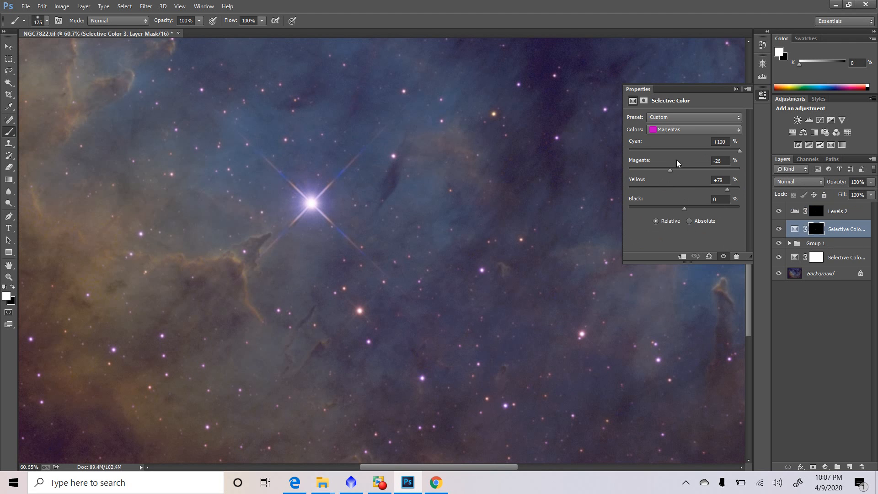
{"action": "left_click", "coordinate": [672, 131]}
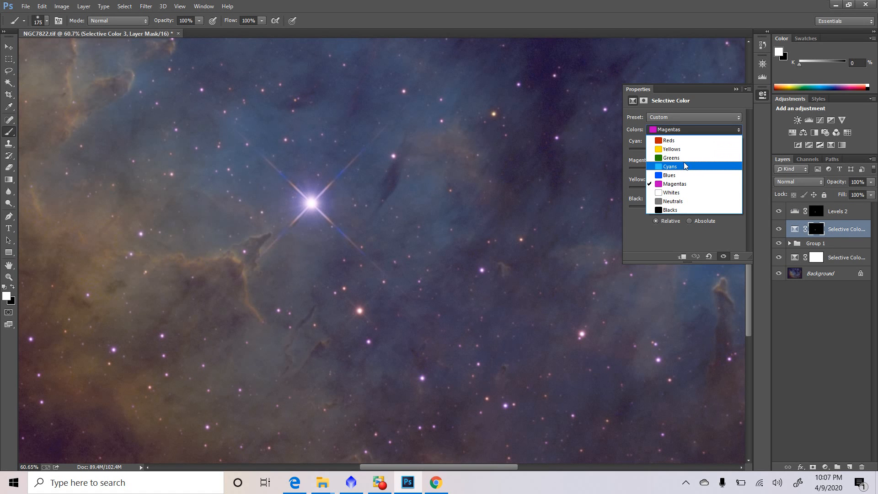
{"action": "left_click", "coordinate": [691, 202]}
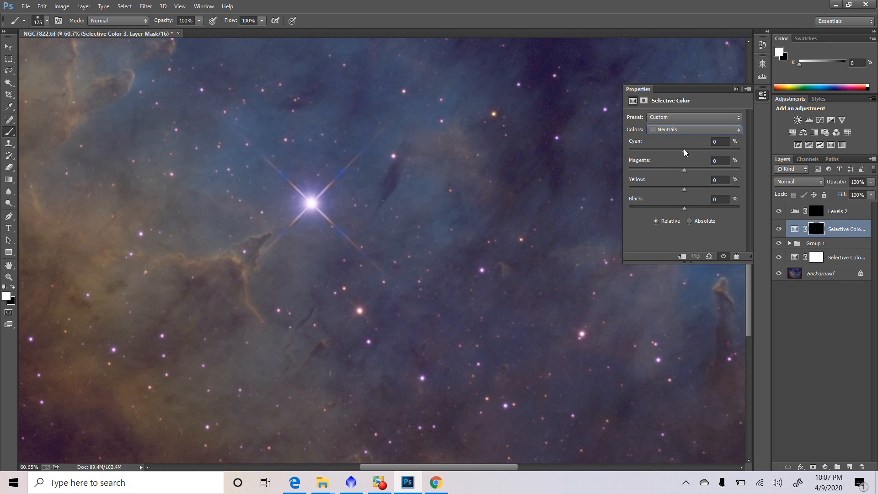
{"action": "left_click_drag", "start_coordinate": [684, 150], "coordinate": [693, 154]}
{"action": "mouse_move", "coordinate": [685, 189]}
{"action": "left_mouse_down"}
{"action": "mouse_move", "coordinate": [705, 188]}
{"action": "mouse_move", "coordinate": [695, 182]}
{"action": "left_mouse_up"}
Set the Black of the Neutrals to -4% and compare the image with the adjustment off and on
{"action": "left_click_drag", "start_coordinate": [684, 207], "coordinate": [687, 207]}
{"action": "left_click_drag", "start_coordinate": [686, 207], "coordinate": [684, 207]}
{"action": "left_click_drag", "start_coordinate": [682, 206], "coordinate": [684, 205]}
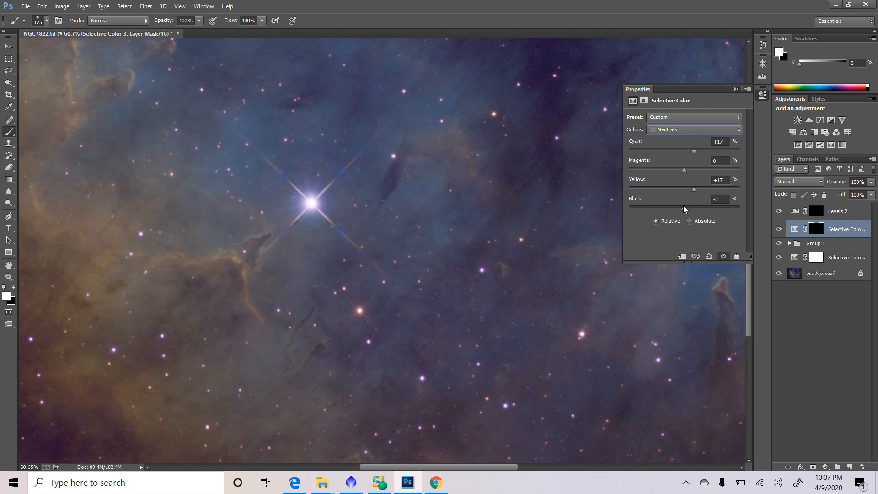
{"action": "left_click", "coordinate": [722, 257]}
{"action": "left_click", "coordinate": [722, 257]}
{"action": "left_click_drag", "start_coordinate": [684, 208], "coordinate": [682, 207]}
{"action": "left_click", "coordinate": [723, 257]}
{"action": "left_click", "coordinate": [723, 258]}
Group Levels 2 with the Selective Color layer beneath it, and combine that group with Group 1 into a parent group
{"action": "left_click", "coordinate": [797, 212]}
{"action": "left_click", "coordinate": [795, 229], "text": "shift"}
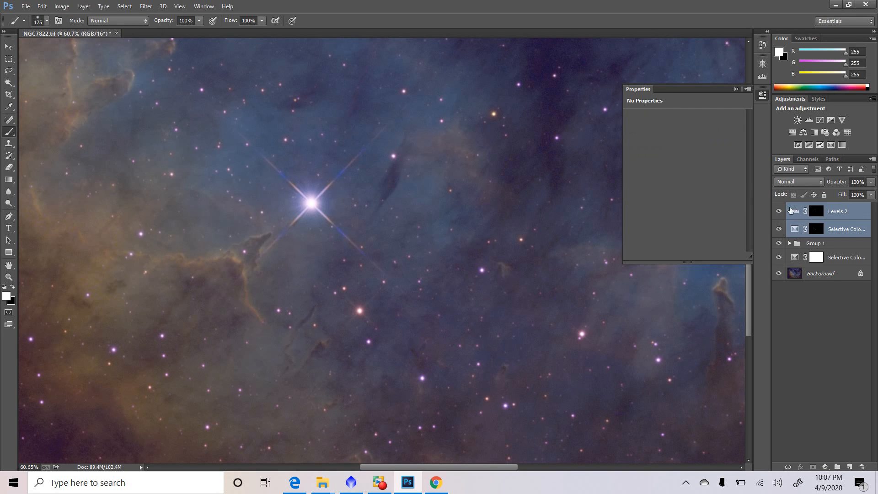
{"action": "left_click_drag", "start_coordinate": [794, 211], "coordinate": [837, 464]}
{"action": "left_click", "coordinate": [789, 216], "text": "shift"}
{"action": "left_click_drag", "start_coordinate": [789, 216], "coordinate": [841, 466]}
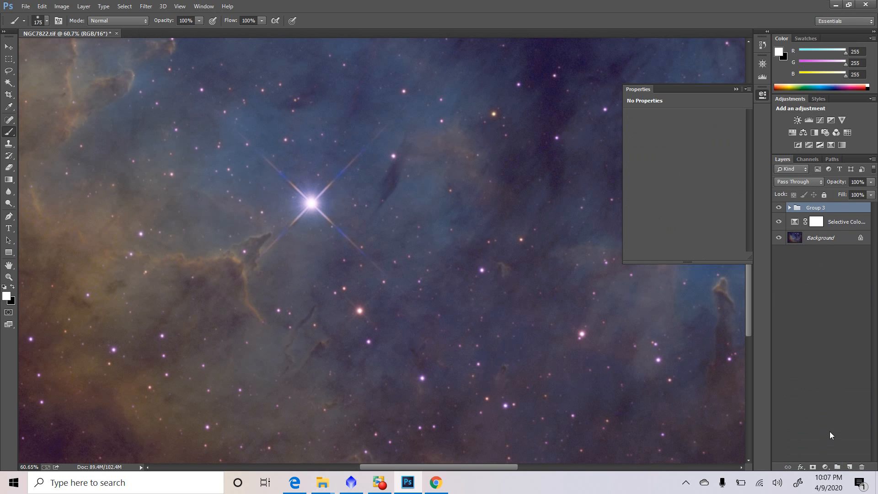
Compare the brightest star with Group 3 hidden and shown, both close up and zoomed out to 40.66%
{"action": "left_click", "coordinate": [779, 209]}
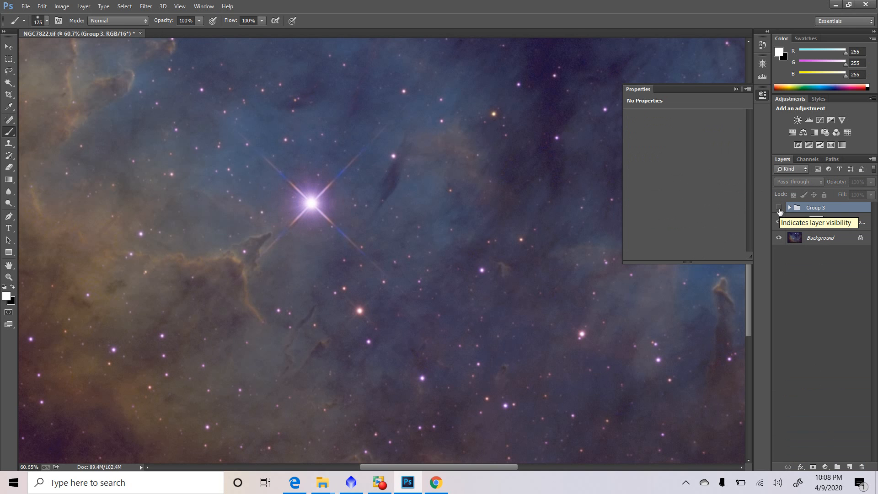
{"action": "left_click", "coordinate": [780, 210]}
{"action": "left_click", "coordinate": [780, 210]}
{"action": "left_click", "coordinate": [779, 210]}
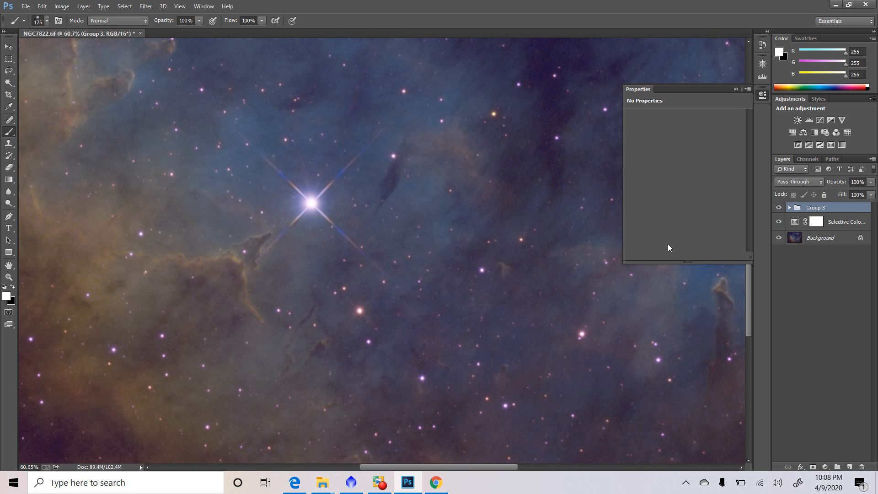
{"action": "left_click", "coordinate": [762, 64]}
{"action": "left_click_drag", "start_coordinate": [712, 122], "coordinate": [712, 121]}
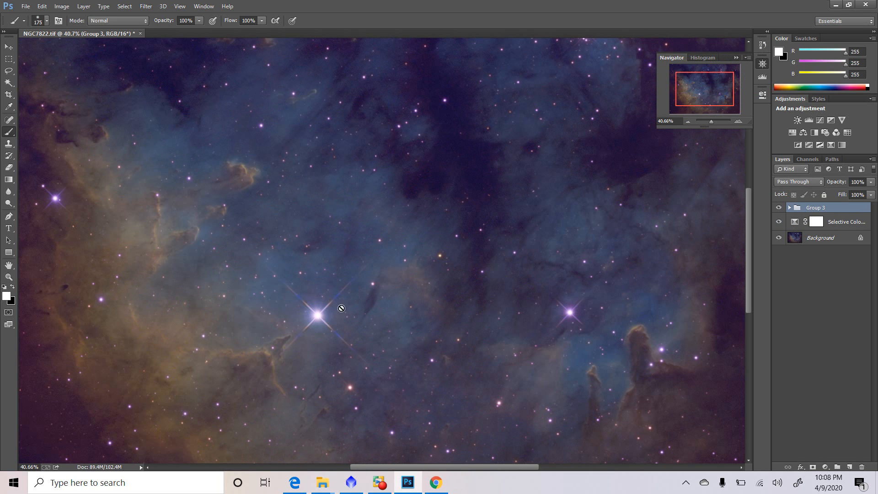
{"action": "left_click", "coordinate": [779, 209]}
{"action": "left_click", "coordinate": [779, 208]}
Add a Selective Color layer for the bright star at the nebula's left edge, setting Neutrals to Cyan -17%, Magenta -8% and Yellow +10%
{"action": "left_click_drag", "start_coordinate": [713, 123], "coordinate": [714, 119]}
{"action": "left_click_drag", "start_coordinate": [702, 89], "coordinate": [721, 96]}
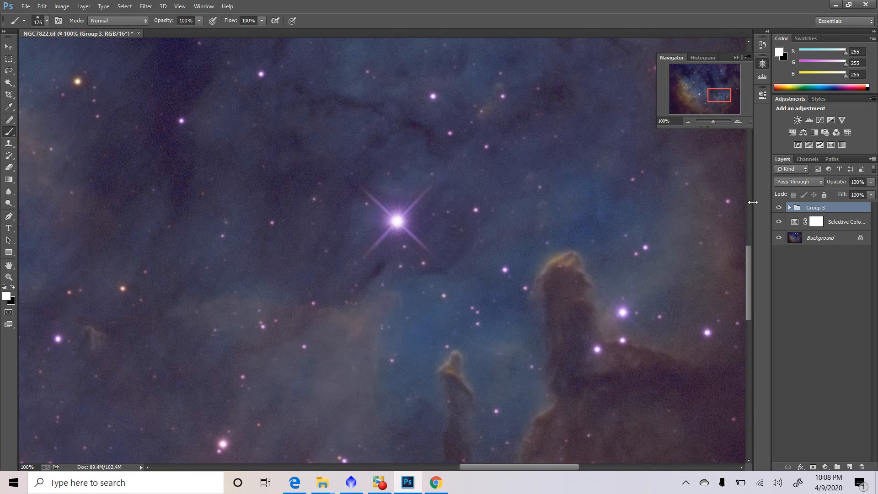
{"action": "left_click_drag", "start_coordinate": [719, 94], "coordinate": [635, 84]}
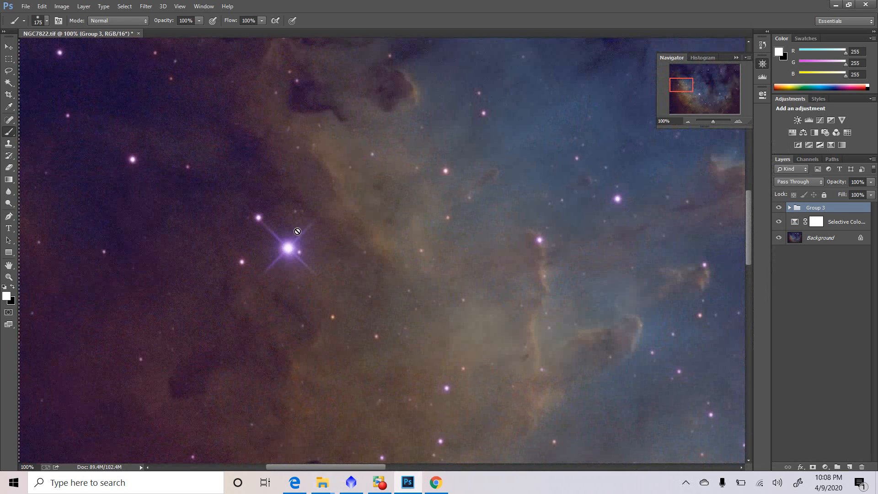
{"action": "left_click", "coordinate": [832, 145]}
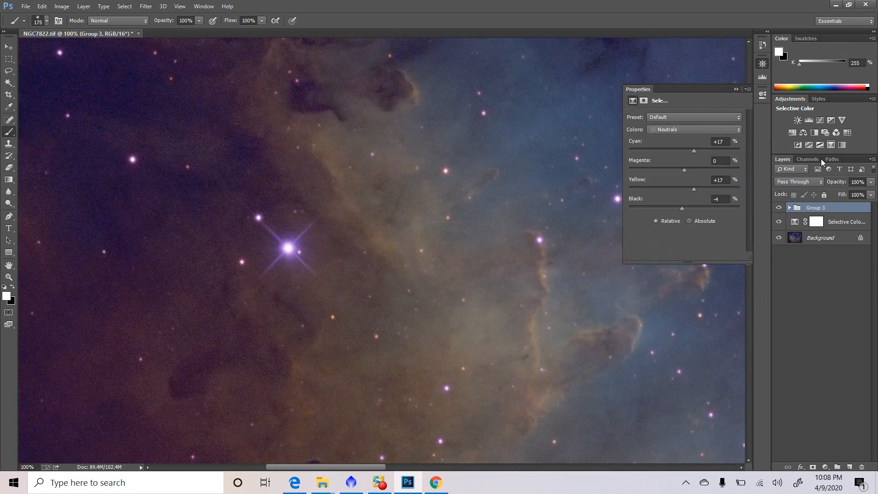
{"action": "left_click", "coordinate": [716, 132]}
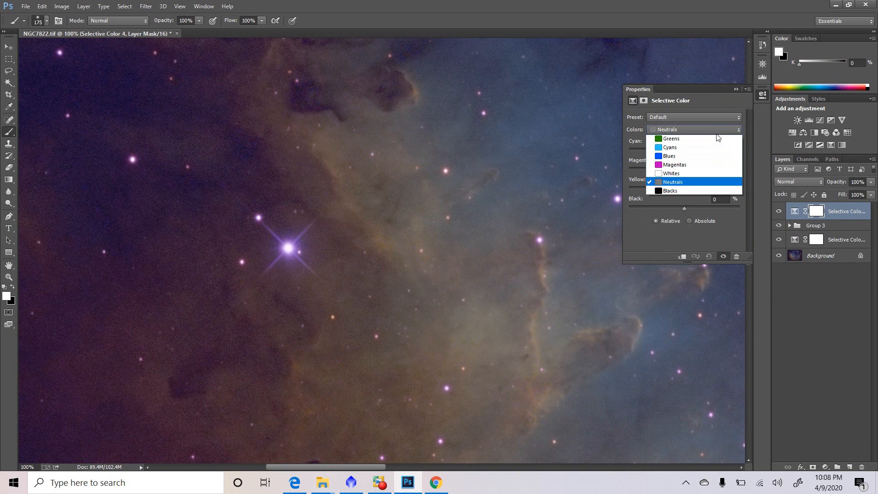
{"action": "left_click", "coordinate": [714, 133]}
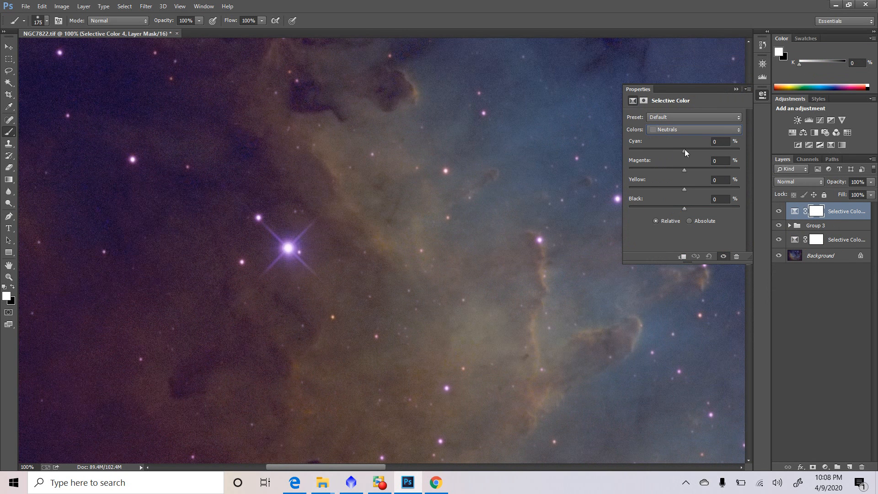
{"action": "left_click", "coordinate": [684, 189]}
{"action": "left_click_drag", "start_coordinate": [685, 150], "coordinate": [679, 152]}
{"action": "left_click_drag", "start_coordinate": [688, 167], "coordinate": [676, 165]}
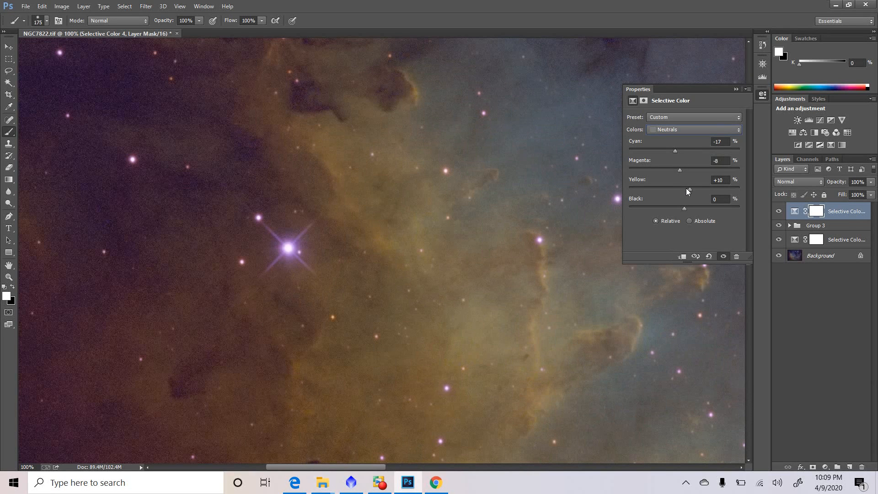
{"action": "left_click_drag", "start_coordinate": [684, 208], "coordinate": [685, 202]}
Invert the new Selective Color mask to black, paint white over the left-edge star with a 125 px brush, and compare with the layer hidden
{"action": "left_click", "coordinate": [817, 211]}
{"action": "left_click", "coordinate": [716, 223]}
{"action": "key", "text": "bracketleft"}
{"action": "key", "text": "bracketleft"}
{"action": "key", "text": "bracketleft"}
{"action": "key", "text": "bracketleft"}
{"action": "key", "text": "bracketright"}
{"action": "key", "text": "bracketright"}
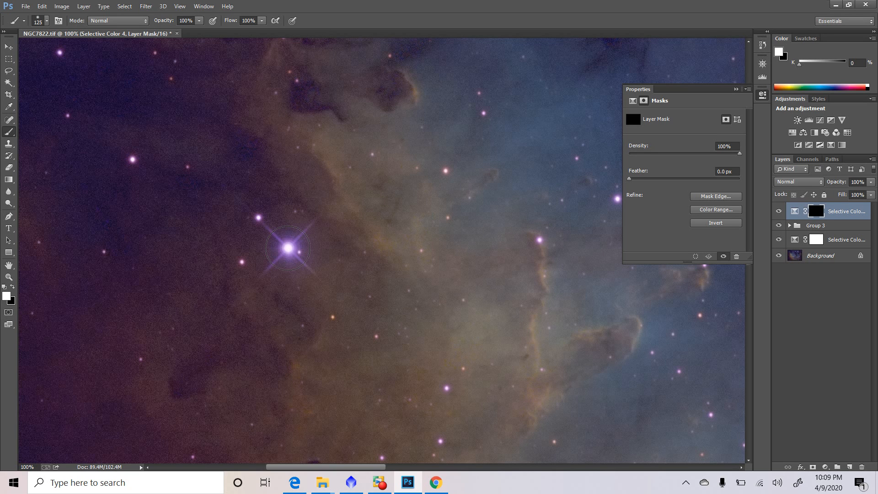
{"action": "left_click", "coordinate": [288, 248]}
{"action": "left_click", "coordinate": [780, 211]}
{"action": "left_click", "coordinate": [779, 211]}
Paint white over the bright star near the dark pillars on Group 1's Selective Color and Levels masks with a 100 px brush
{"action": "left_click", "coordinate": [763, 64]}
{"action": "mouse_move", "coordinate": [679, 81]}
{"action": "left_mouse_down"}
{"action": "mouse_move", "coordinate": [718, 94]}
{"action": "mouse_move", "coordinate": [647, 79]}
{"action": "mouse_move", "coordinate": [685, 98]}
{"action": "mouse_move", "coordinate": [717, 99]}
{"action": "left_mouse_up"}
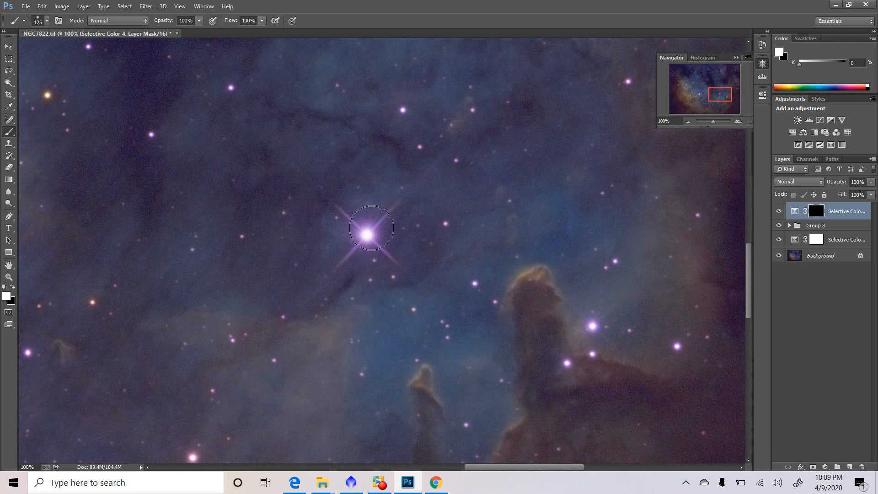
{"action": "mouse_move", "coordinate": [720, 96]}
{"action": "left_mouse_down"}
{"action": "mouse_move", "coordinate": [706, 95]}
{"action": "mouse_move", "coordinate": [720, 95]}
{"action": "left_mouse_up"}
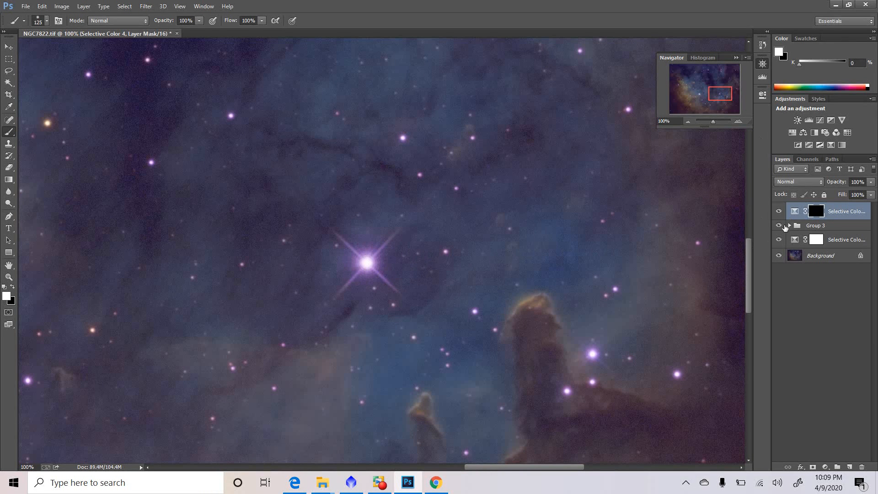
{"action": "left_click", "coordinate": [790, 225]}
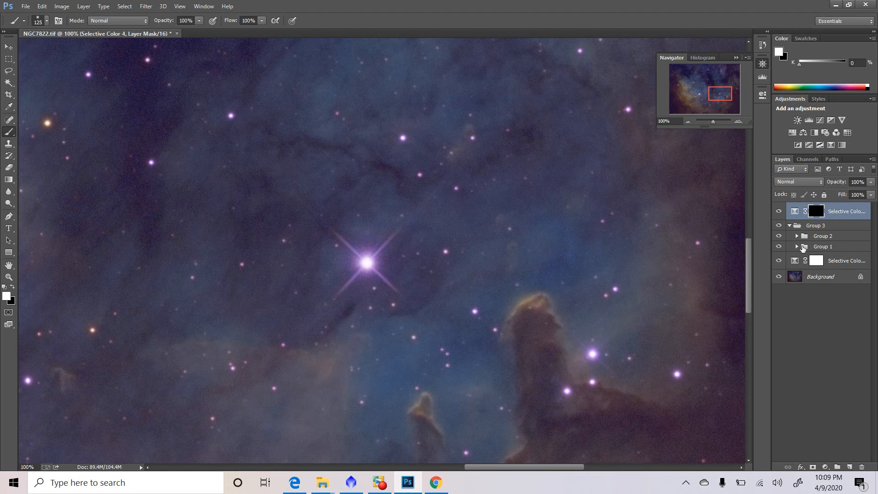
{"action": "left_click", "coordinate": [803, 247]}
{"action": "left_click", "coordinate": [797, 247]}
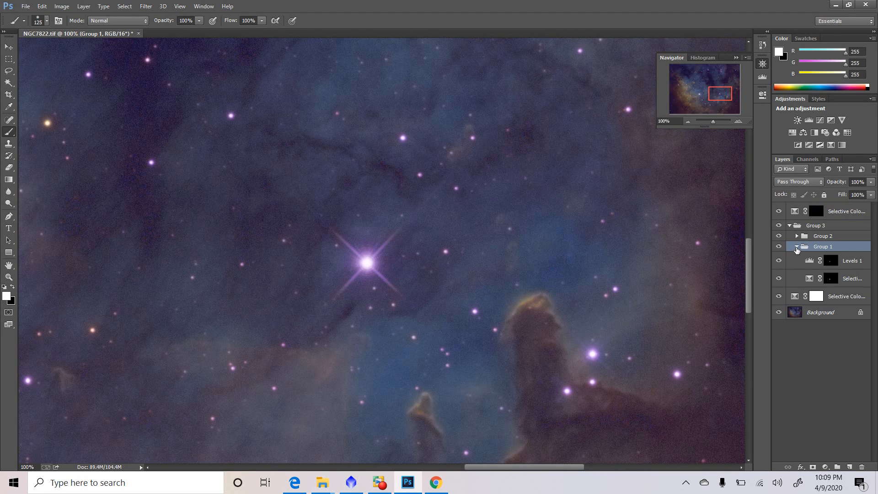
{"action": "left_click", "coordinate": [832, 279]}
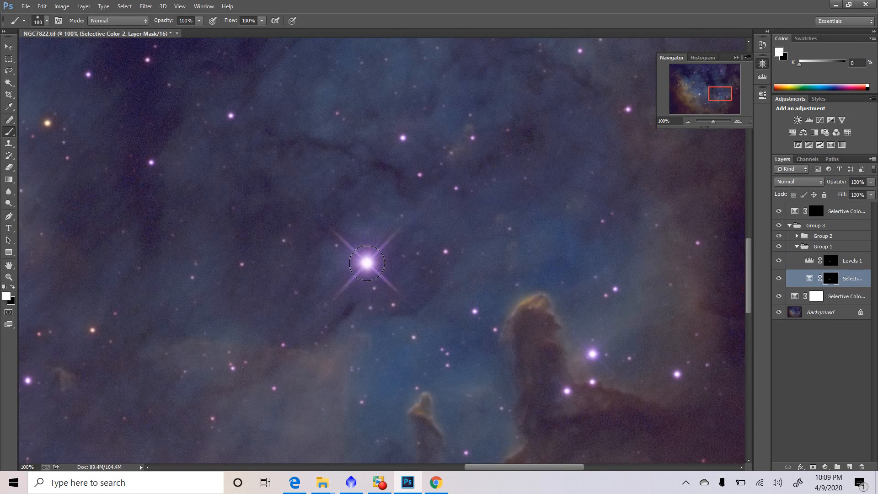
{"action": "left_click", "coordinate": [367, 263]}
{"action": "left_click", "coordinate": [837, 262]}
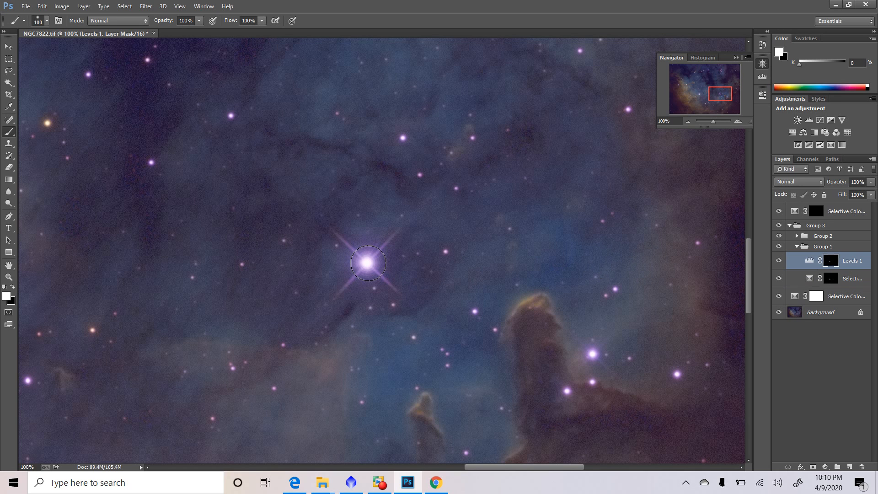
{"action": "left_click", "coordinate": [368, 263]}
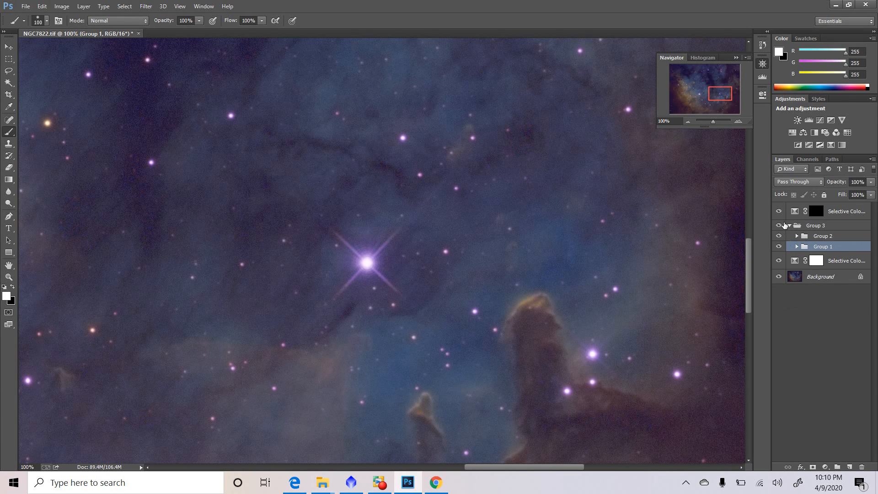
{"action": "left_click", "coordinate": [790, 226]}
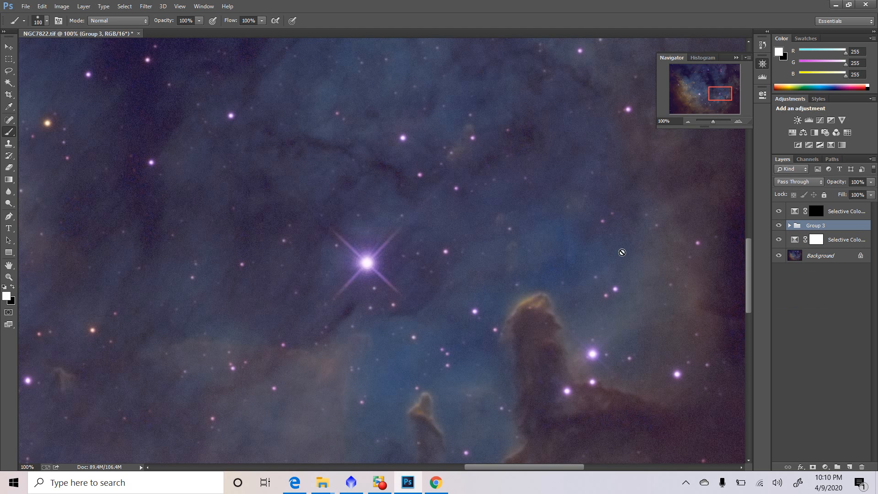
Paint white over the bright star near the image's upper edge on Group 1's Selective Color and Levels masks with a 90 px brush
{"action": "left_click_drag", "start_coordinate": [721, 96], "coordinate": [708, 71]}
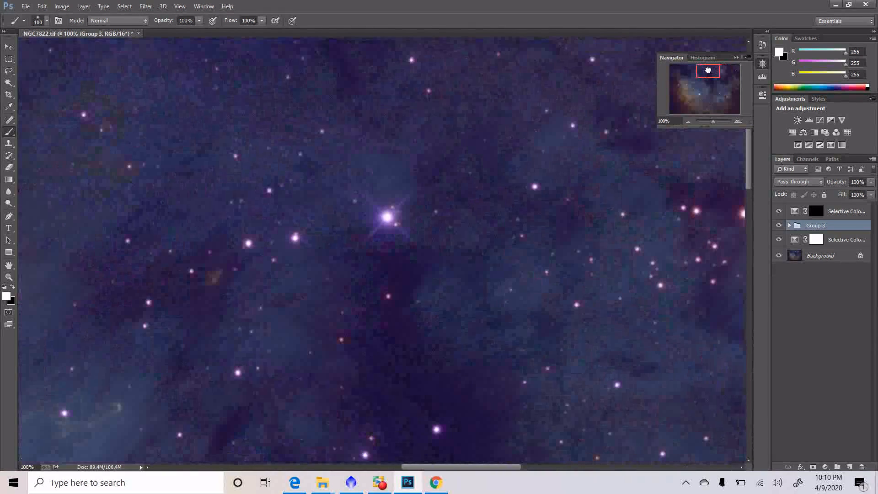
{"action": "left_click", "coordinate": [790, 225]}
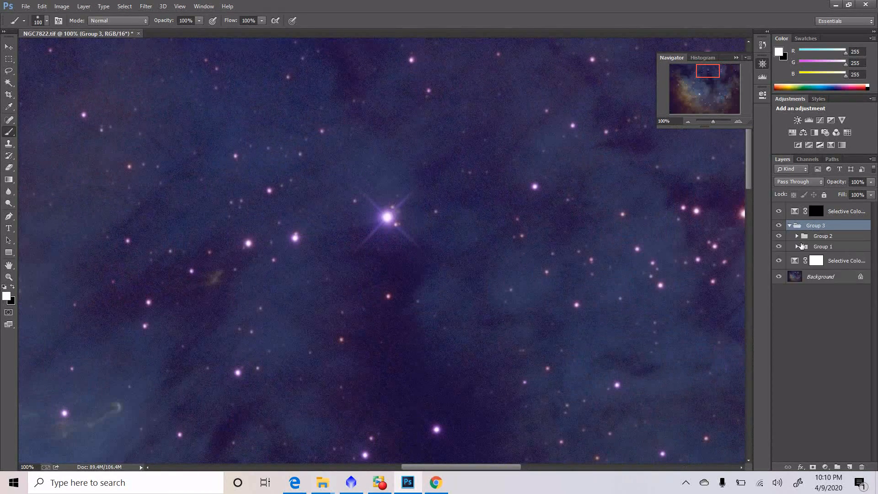
{"action": "left_click", "coordinate": [797, 247]}
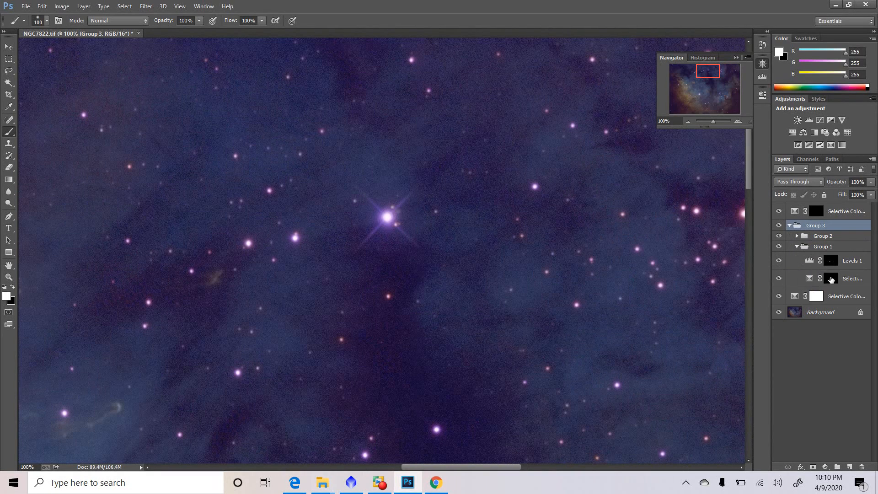
{"action": "left_click", "coordinate": [831, 278]}
{"action": "key", "text": "bracketleft"}
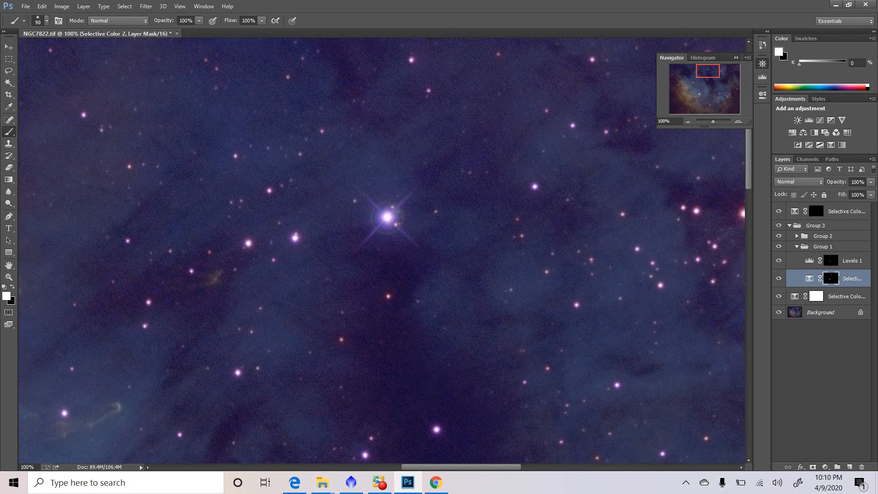
{"action": "key", "text": "alt+bracketright"}
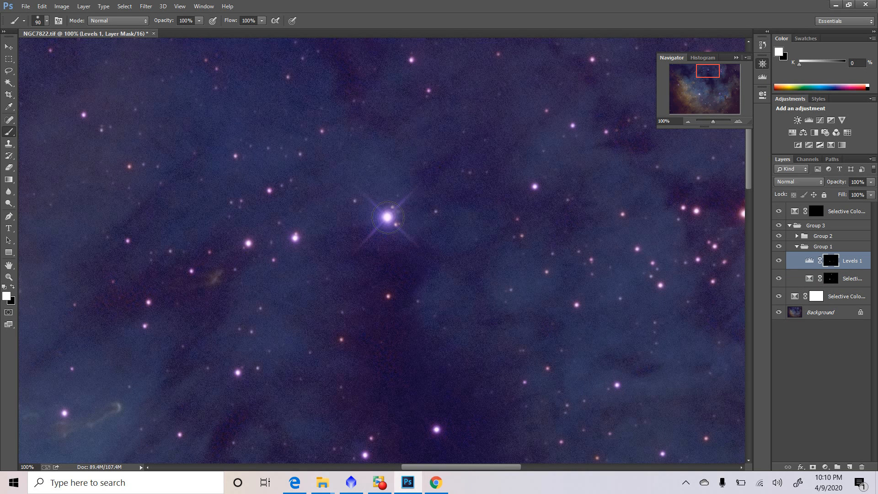
{"action": "left_click", "coordinate": [796, 247]}
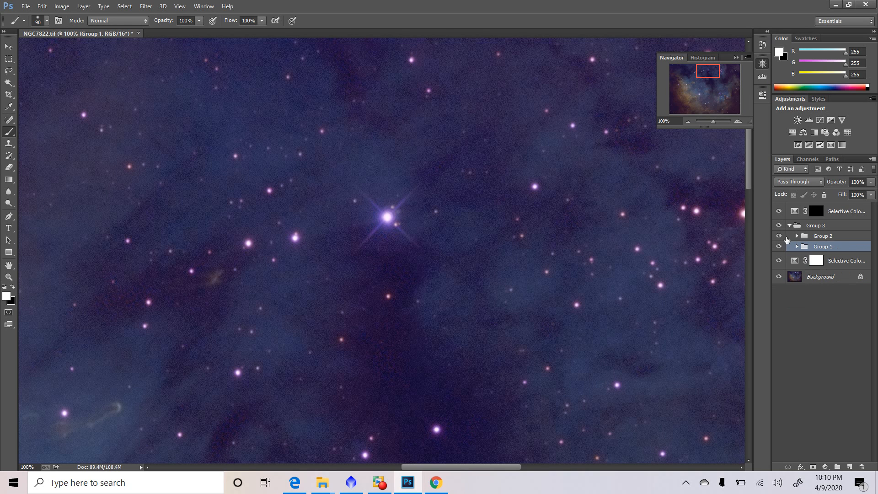
{"action": "left_click", "coordinate": [789, 225]}
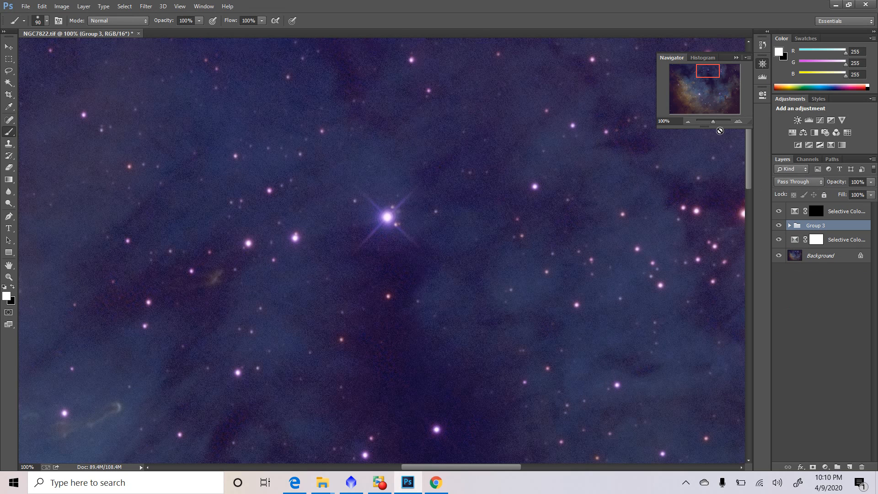
Group the topmost Selective Color layer together with Group 3
{"action": "left_click_drag", "start_coordinate": [713, 123], "coordinate": [712, 122]}
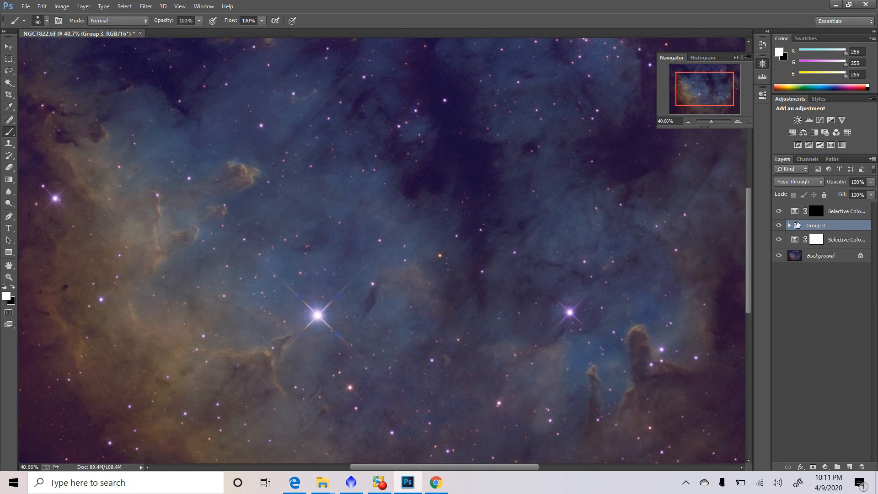
{"action": "left_click", "coordinate": [795, 211], "text": "shift"}
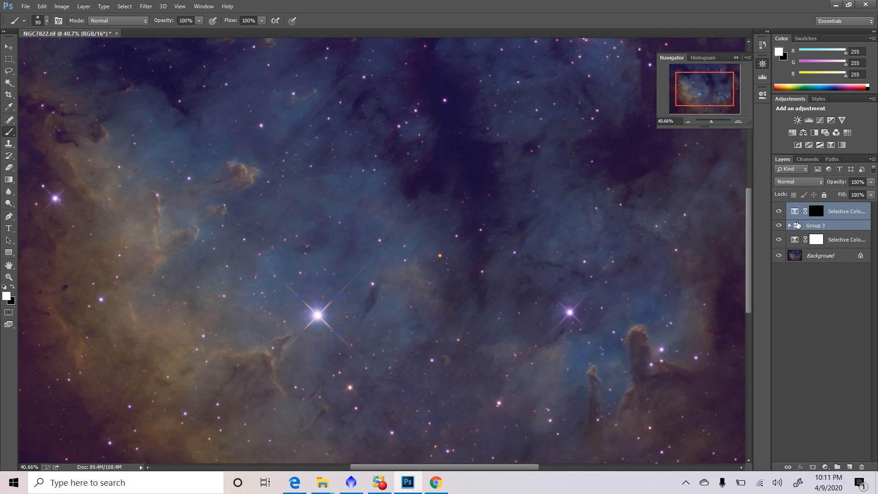
{"action": "left_click_drag", "start_coordinate": [795, 210], "coordinate": [839, 466]}
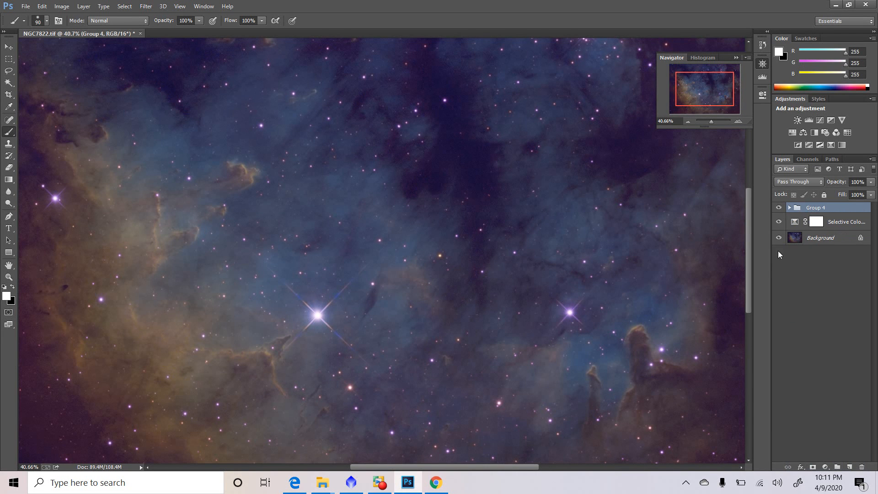
Compare the whole image with Group 4 hidden and shown
{"action": "left_click", "coordinate": [779, 208]}
{"action": "left_click", "coordinate": [780, 208]}
{"action": "left_click", "coordinate": [780, 208]}
{"action": "left_click", "coordinate": [779, 208]}
{"action": "left_click", "coordinate": [779, 208]}
{"action": "left_click", "coordinate": [779, 208]}
Examine the corrected stars across the nebula's corners, centre and upper star cluster for remaining magenta halos at several zoom levels
{"action": "left_click_drag", "start_coordinate": [691, 90], "coordinate": [661, 141]}
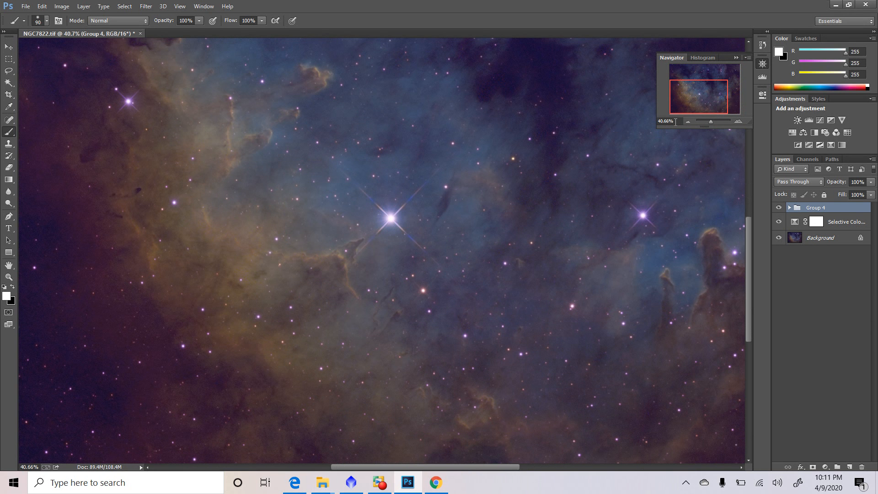
{"action": "left_click", "coordinate": [711, 121]}
{"action": "left_click_drag", "start_coordinate": [710, 121], "coordinate": [712, 122]}
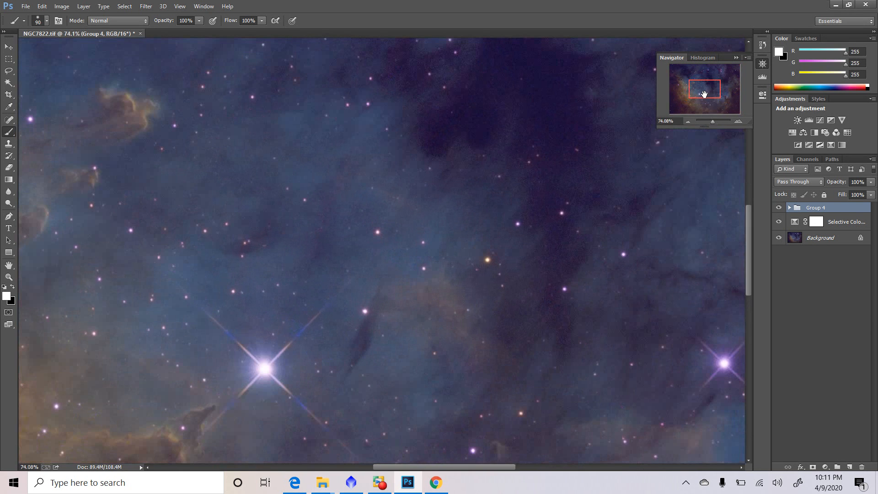
{"action": "left_click", "coordinate": [695, 76]}
{"action": "left_click_drag", "start_coordinate": [695, 77], "coordinate": [676, 41]}
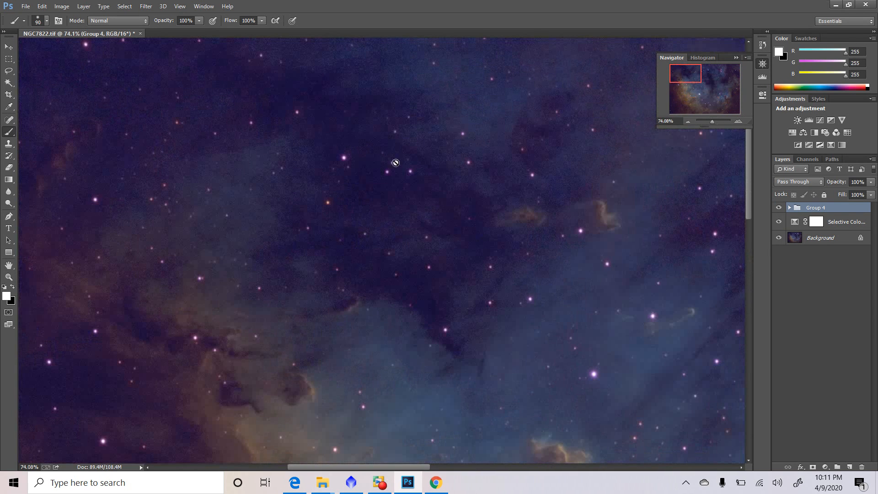
{"action": "left_click_drag", "start_coordinate": [677, 78], "coordinate": [718, 130]}
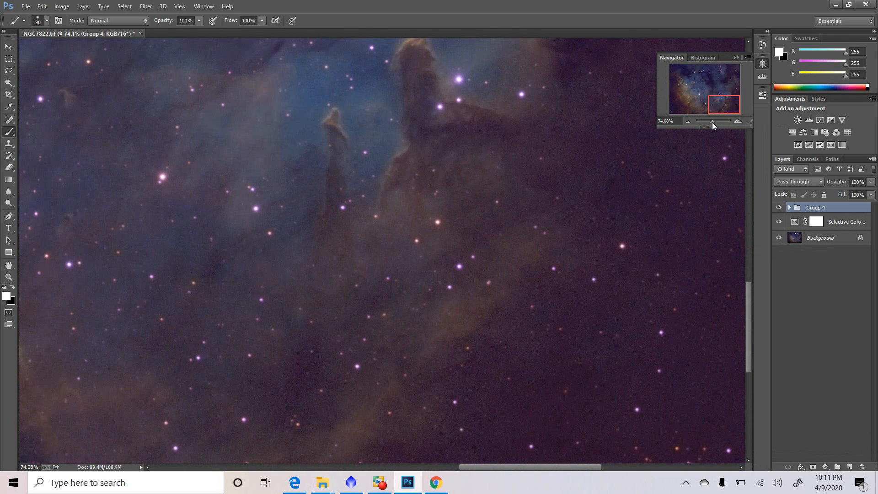
{"action": "left_click_drag", "start_coordinate": [712, 122], "coordinate": [713, 119]}
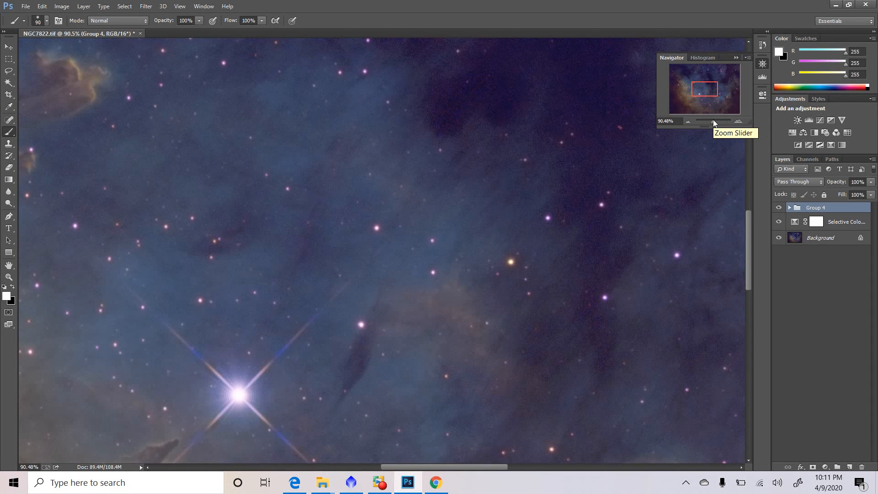
{"action": "left_click_drag", "start_coordinate": [707, 91], "coordinate": [716, 57]}
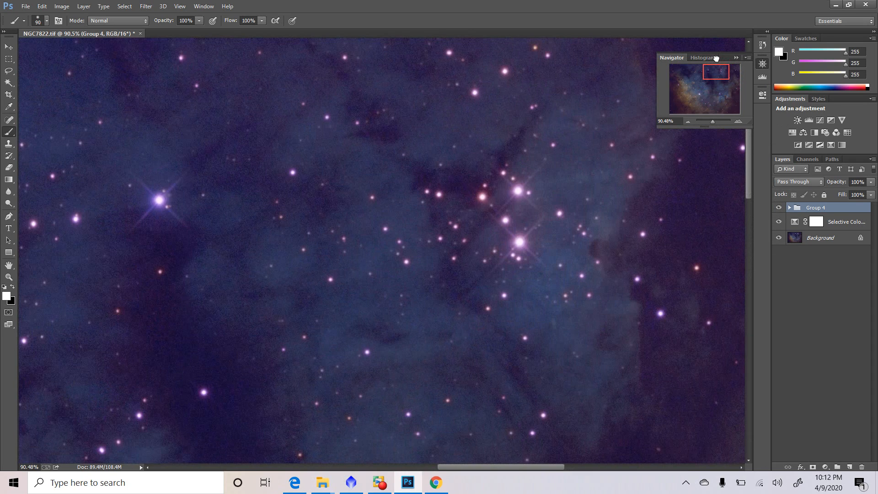
{"action": "left_click_drag", "start_coordinate": [716, 58], "coordinate": [715, 76]}
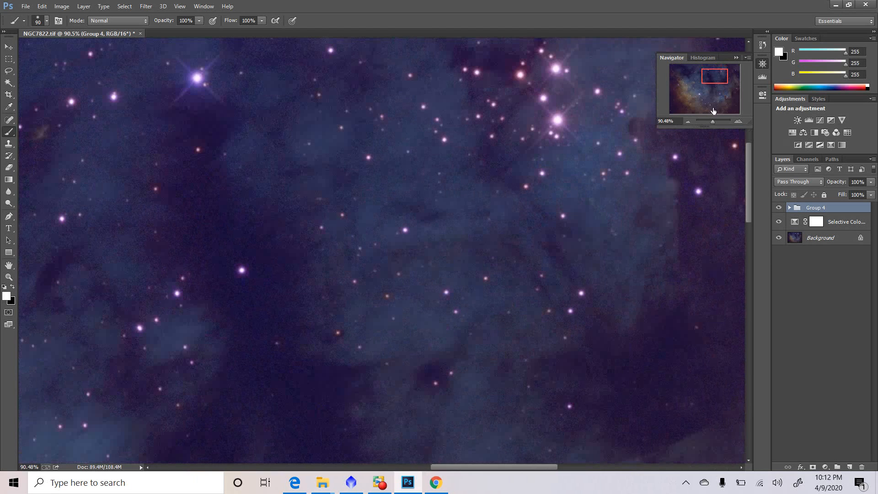
{"action": "left_click_drag", "start_coordinate": [713, 122], "coordinate": [712, 122]}
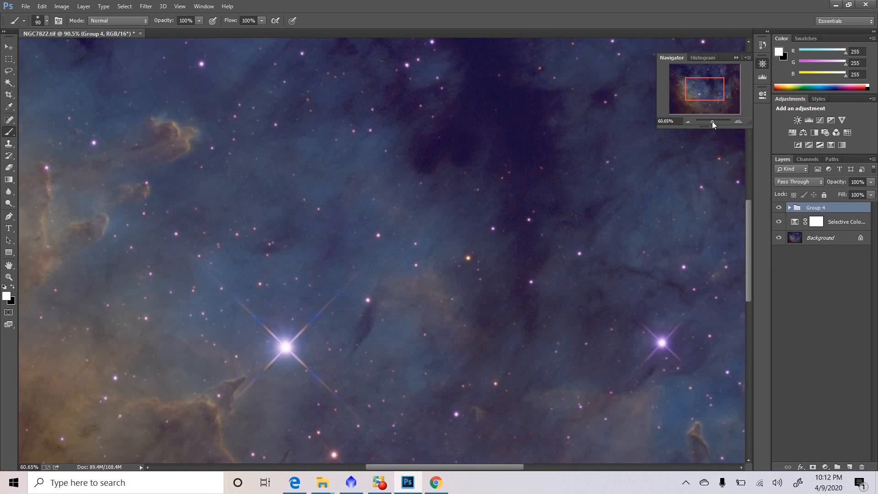
{"action": "left_click_drag", "start_coordinate": [712, 122], "coordinate": [711, 120]}
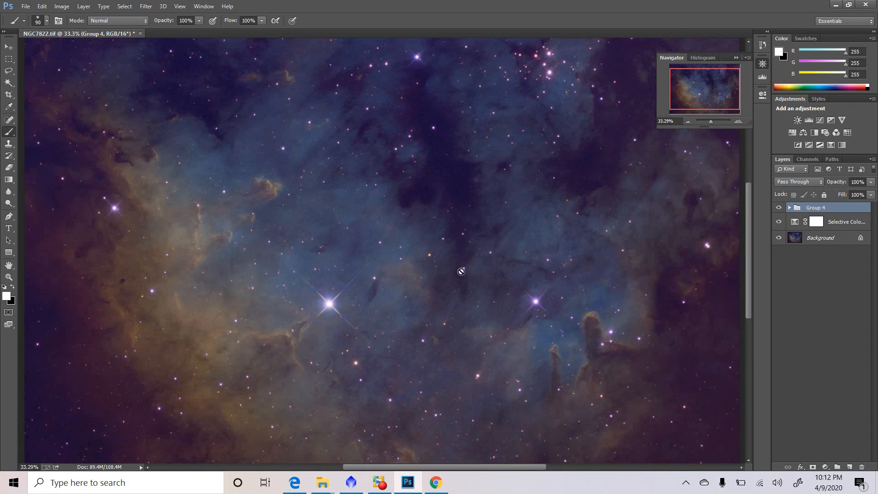
Begin saving the image under a new name on DATA (D:), entering NGC7822 PS Star Correction as the file name
{"action": "left_click", "coordinate": [25, 6]}
{"action": "left_click", "coordinate": [56, 147]}
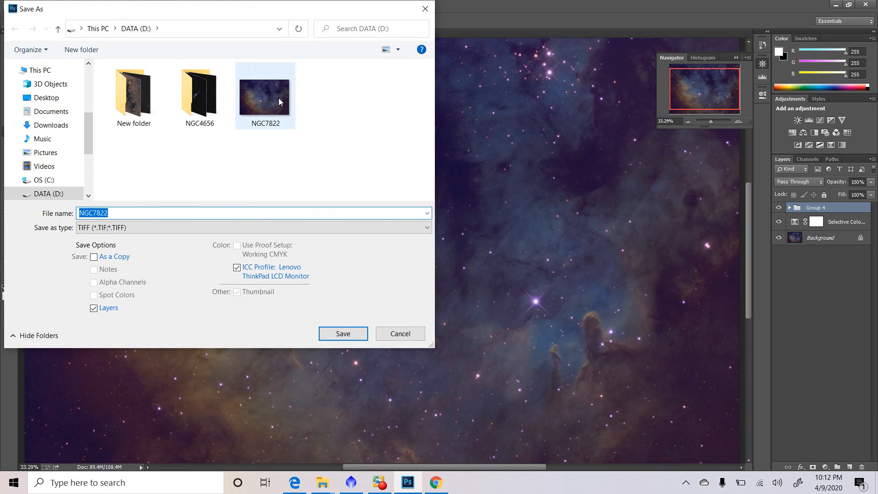
{"action": "left_click", "coordinate": [278, 98]}
{"action": "double_click", "coordinate": [180, 214]}
{"action": "key", "text": "BackSpace"}
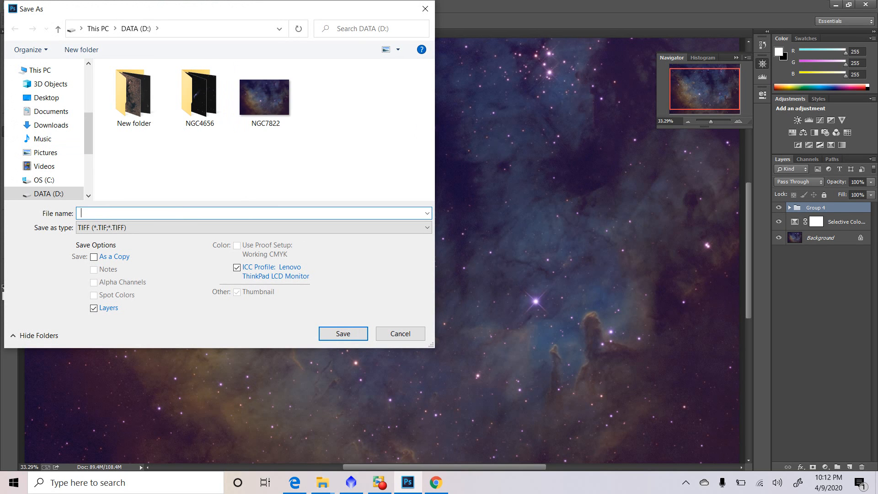
{"action": "left_click", "coordinate": [265, 100]}
{"action": "double_click", "coordinate": [180, 214]}
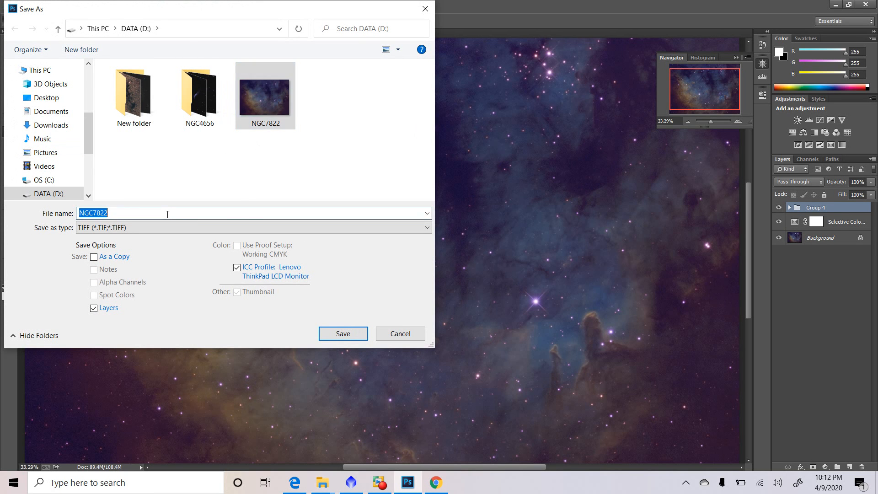
{"action": "key", "text": "BackSpace"}
{"action": "left_click", "coordinate": [265, 98]}
{"action": "double_click", "coordinate": [160, 215]}
{"action": "left_click", "coordinate": [157, 216]}
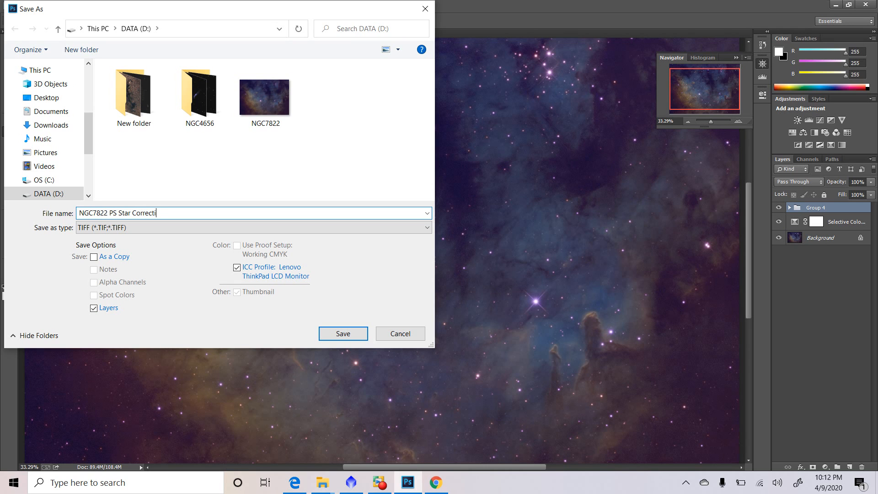
Exclude layers and save the file as an uncompressed TIFF with interleaved pixel order and IBM PC byte order
{"action": "left_click", "coordinate": [93, 308]}
{"action": "left_click", "coordinate": [334, 333]}
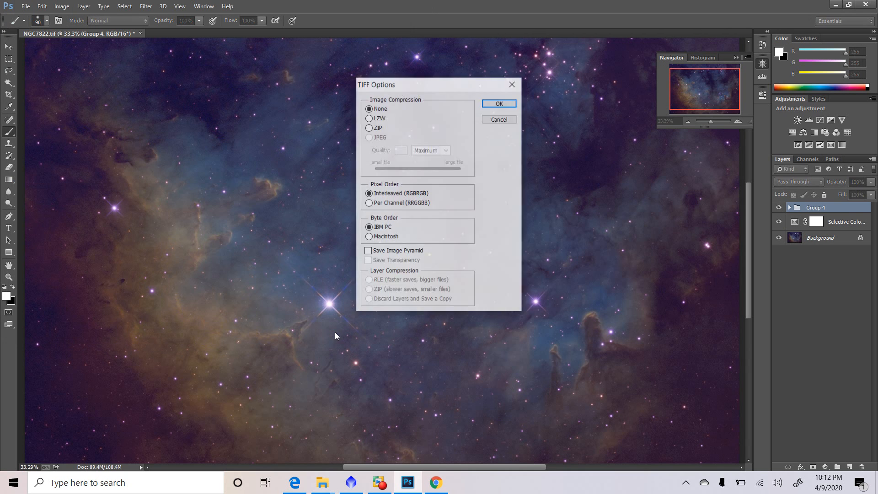
{"action": "left_click", "coordinate": [497, 102]}
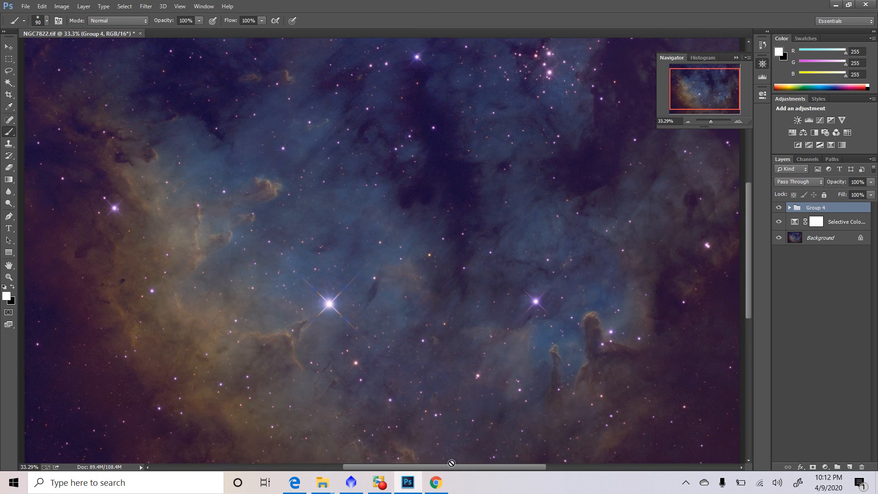
Switch to PixInsight, open NGC7822 PS Star Correction from DATA (D:), and enlarge its window over the Mosaic image at 1:4
{"action": "left_click", "coordinate": [349, 486]}
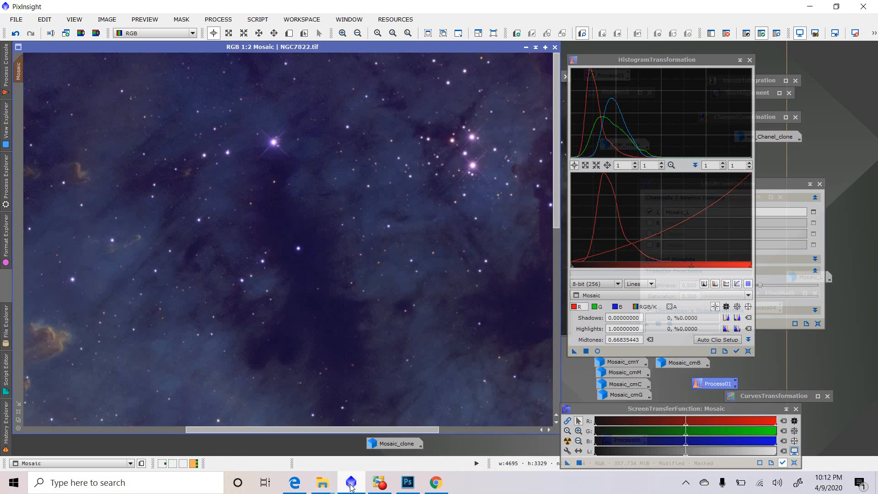
{"action": "key", "text": "ctrl+o"}
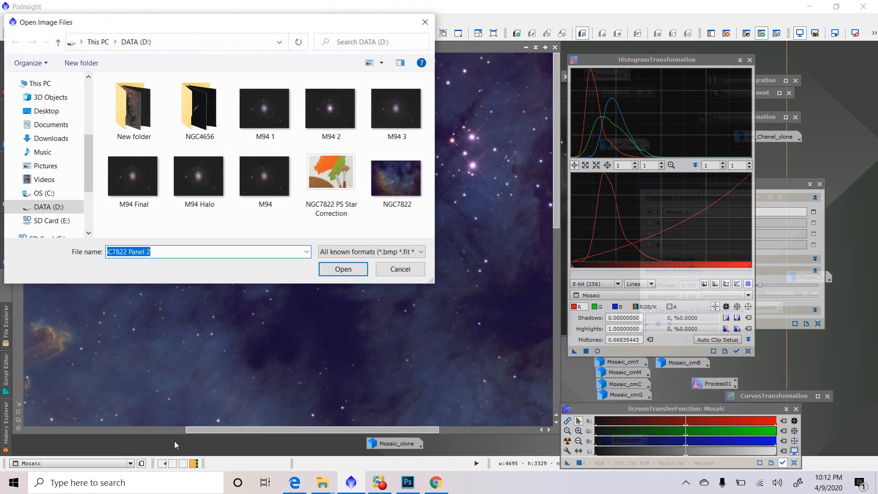
{"action": "double_click", "coordinate": [342, 179]}
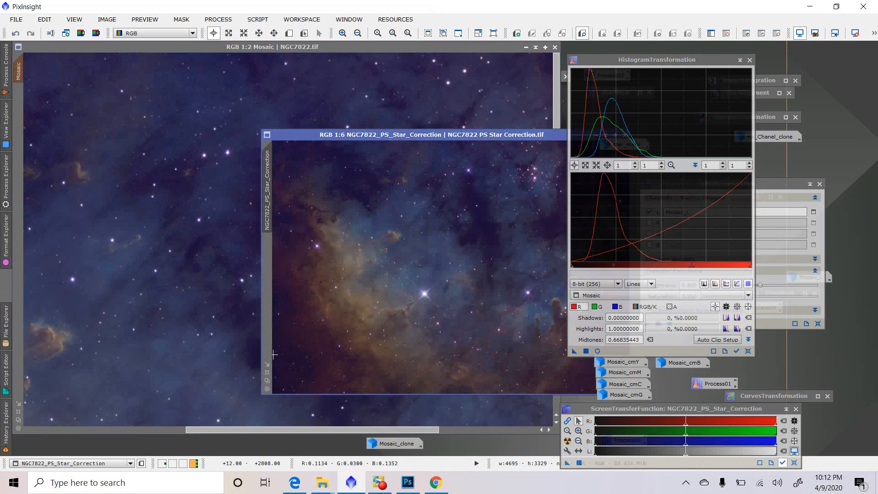
{"action": "left_click_drag", "start_coordinate": [361, 68], "coordinate": [138, 45]}
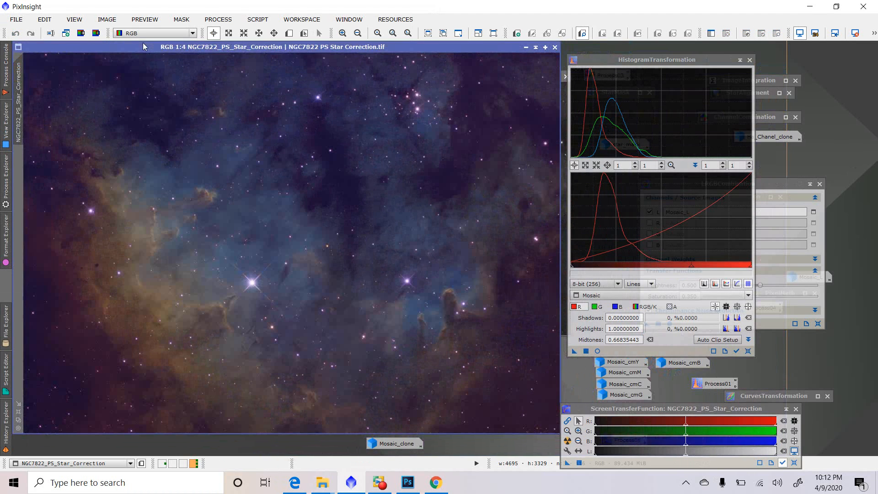
Collapse the HistogramTransformation and LRGBCombination windows to clear the workspace
{"action": "left_click", "coordinate": [740, 60]}
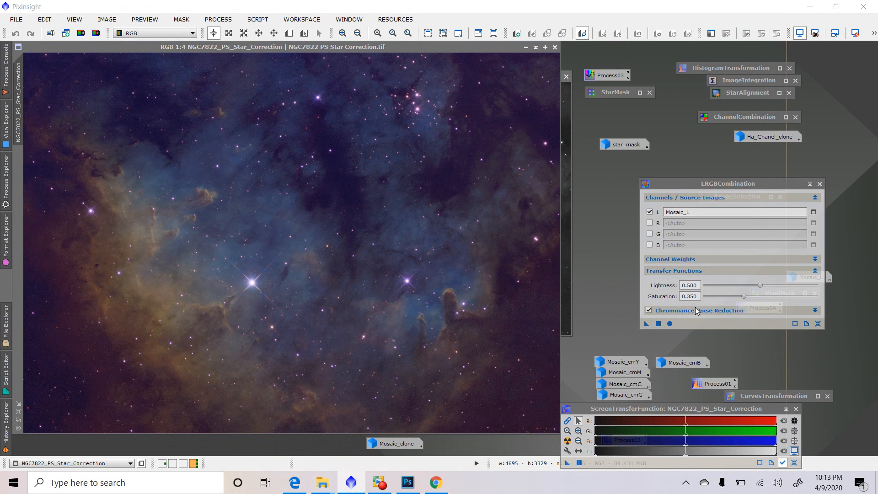
{"action": "left_click", "coordinate": [810, 184]}
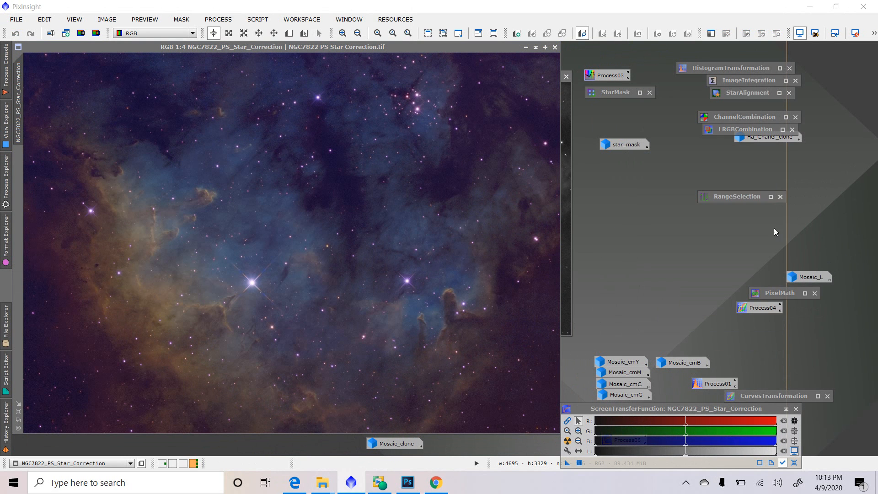
Inspect the Mosaic_L luminance image enlarged at 1:2, and minimize it again
{"action": "double_click", "coordinate": [808, 276]}
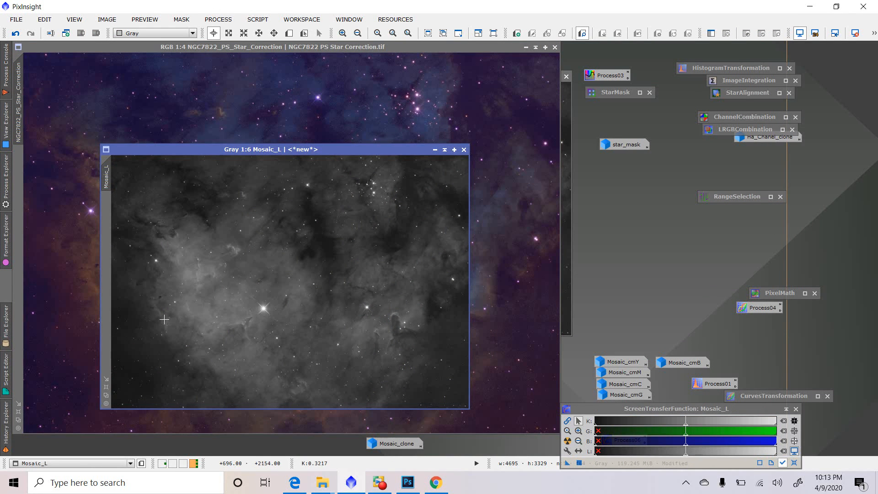
{"action": "left_click", "coordinate": [106, 387]}
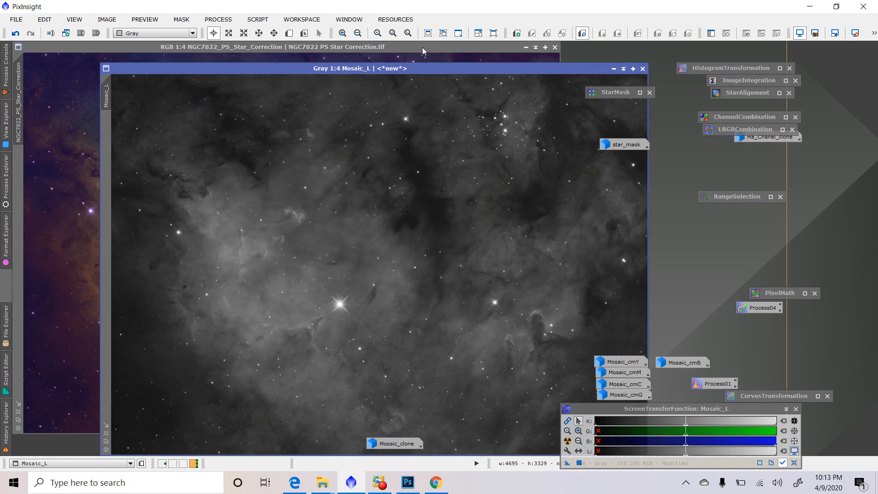
{"action": "left_click", "coordinate": [343, 33]}
{"action": "left_click", "coordinate": [343, 34]}
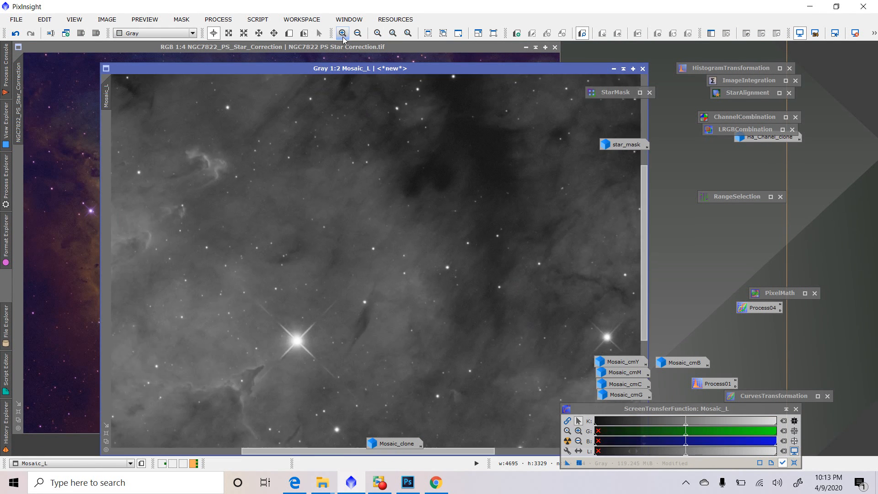
{"action": "left_click", "coordinate": [614, 69]}
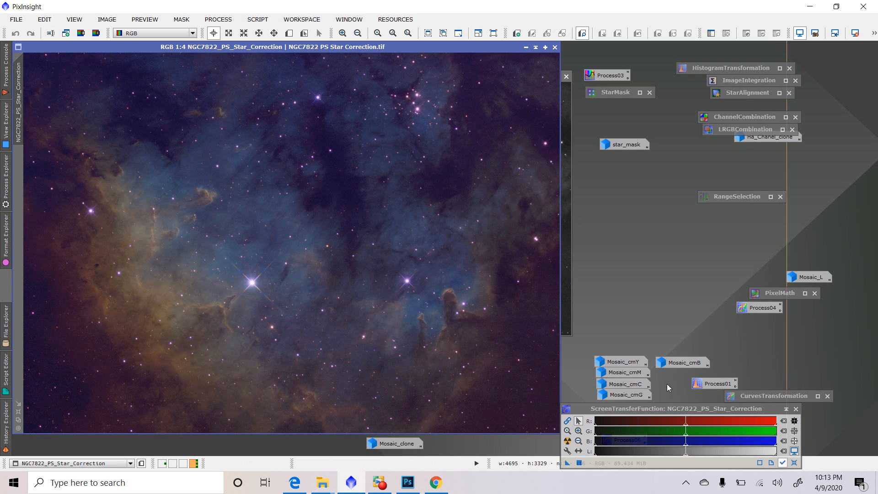
Apply star_mask as a mask to the NGC7822_PS_Star_Correction image, minimize its window, and hide the mask overlay
{"action": "double_click", "coordinate": [632, 145]}
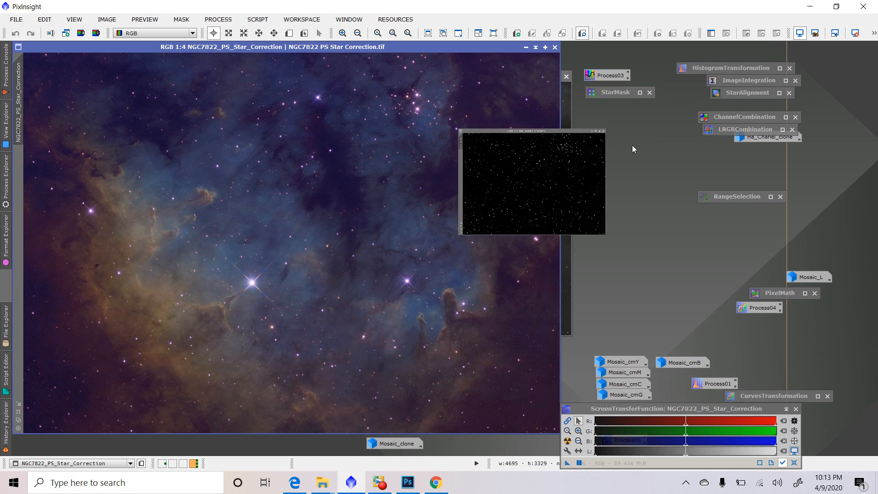
{"action": "left_click_drag", "start_coordinate": [254, 147], "coordinate": [27, 225]}
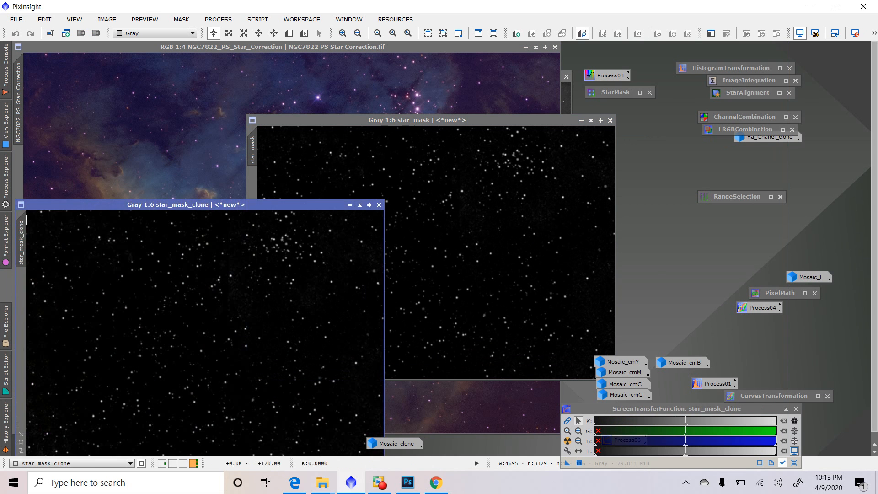
{"action": "left_click", "coordinate": [378, 204]}
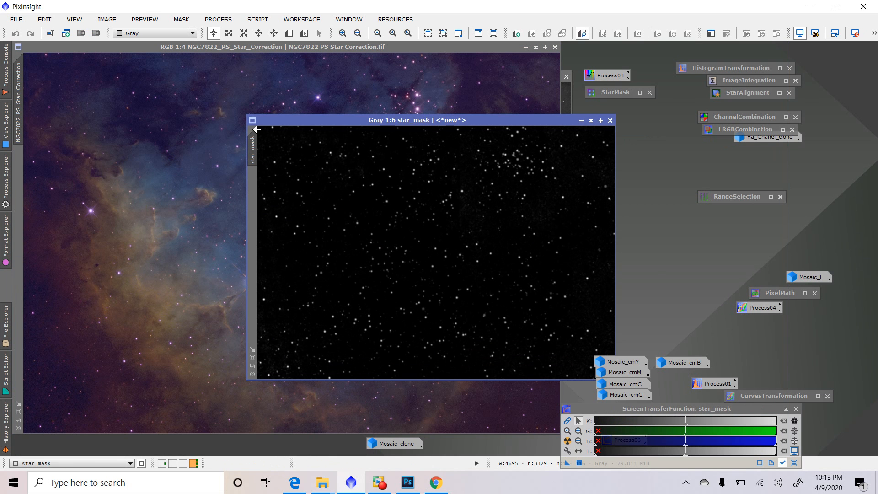
{"action": "left_click_drag", "start_coordinate": [255, 138], "coordinate": [26, 235]}
{"action": "left_click_drag", "start_coordinate": [16, 217], "coordinate": [18, 218]}
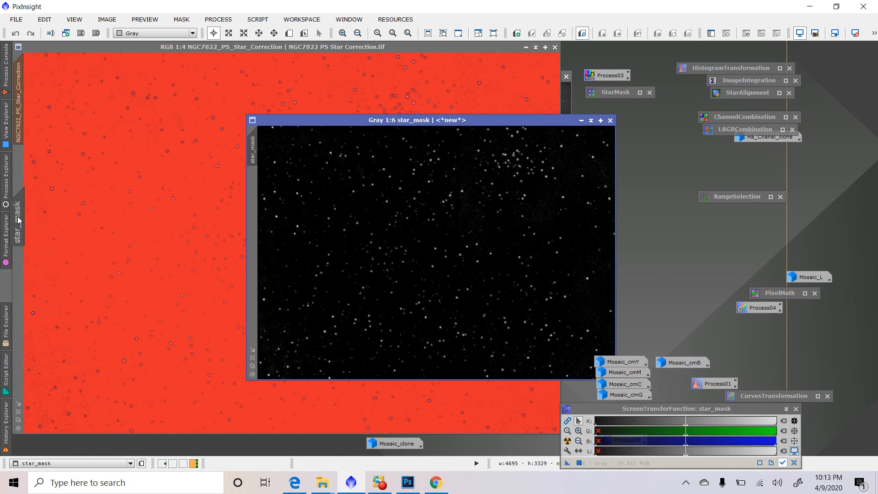
{"action": "left_click", "coordinate": [582, 120]}
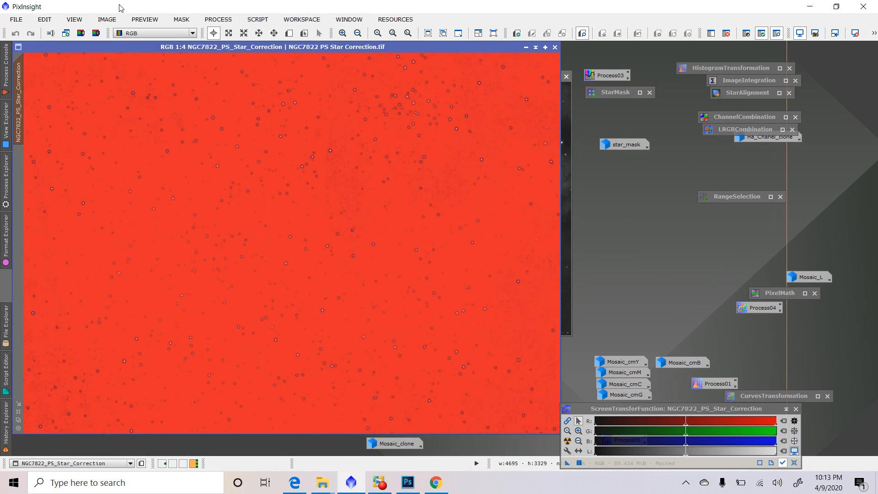
{"action": "left_click", "coordinate": [182, 21]}
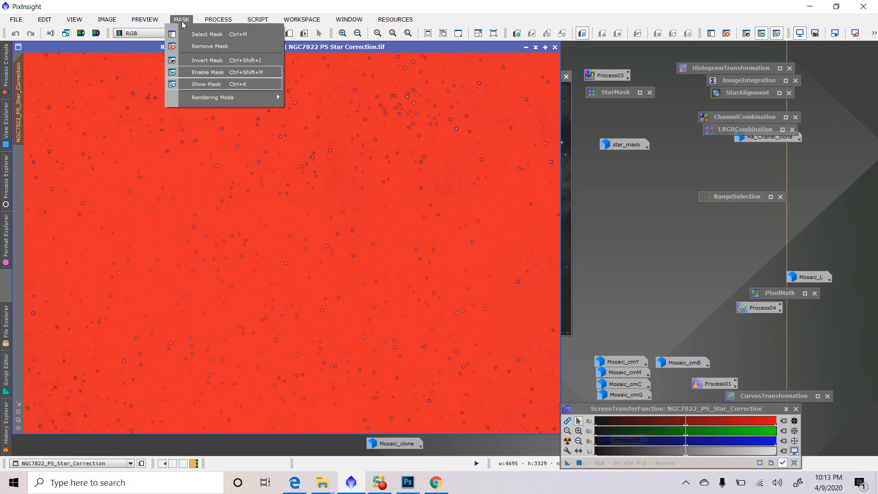
{"action": "left_click", "coordinate": [201, 84]}
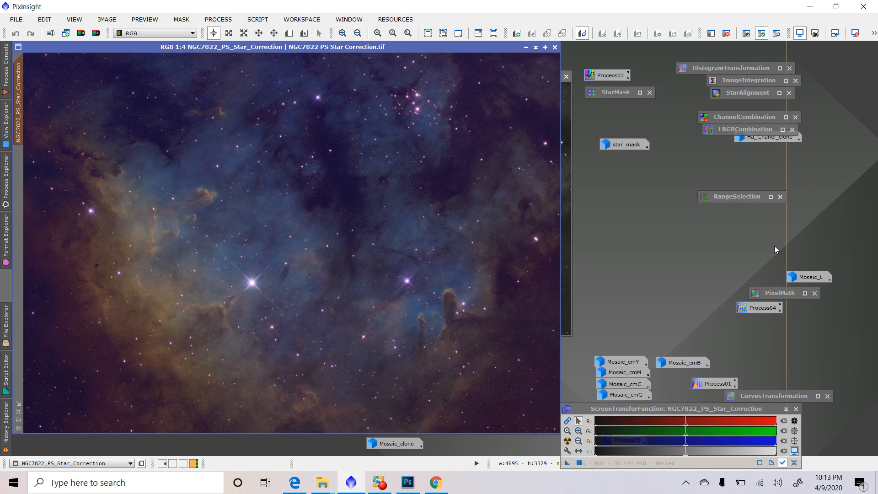
Open ColorSaturation from Process03 with a real-time preview, anchor the curve around hue 0.60–0.65, and lower it to about -0.29 at hue 0.935
{"action": "double_click", "coordinate": [610, 75]}
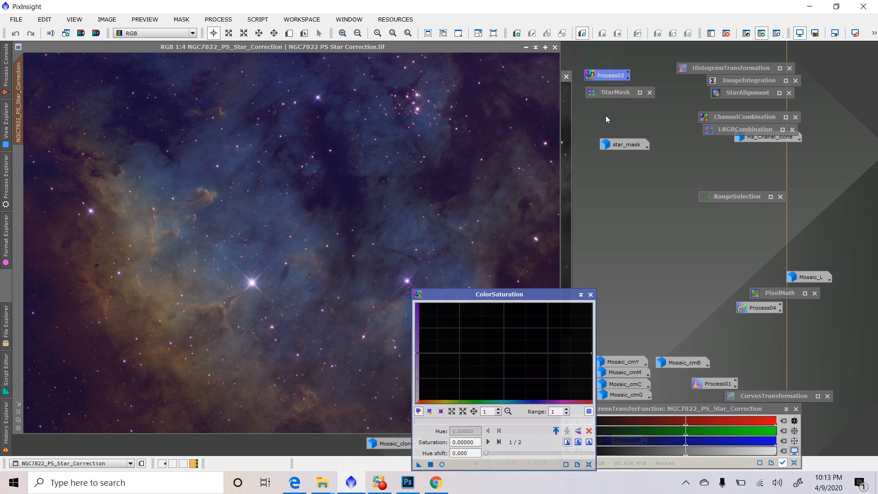
{"action": "left_click", "coordinate": [442, 464]}
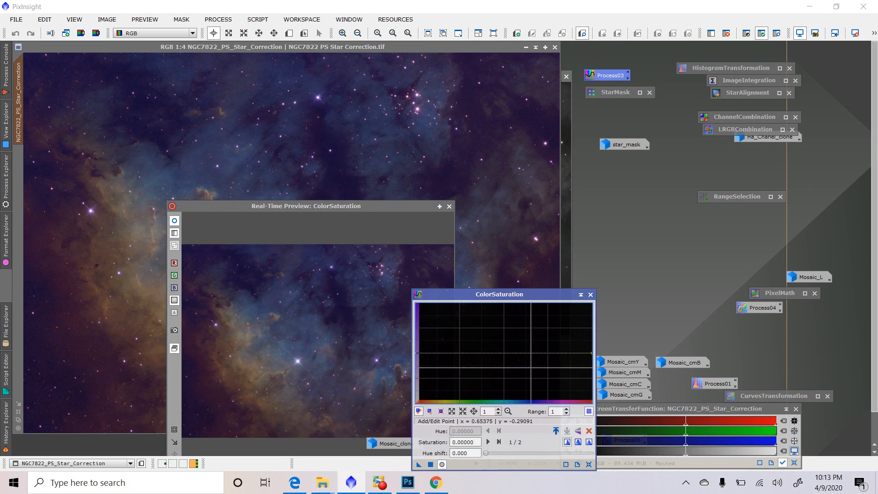
{"action": "left_click", "coordinate": [526, 353]}
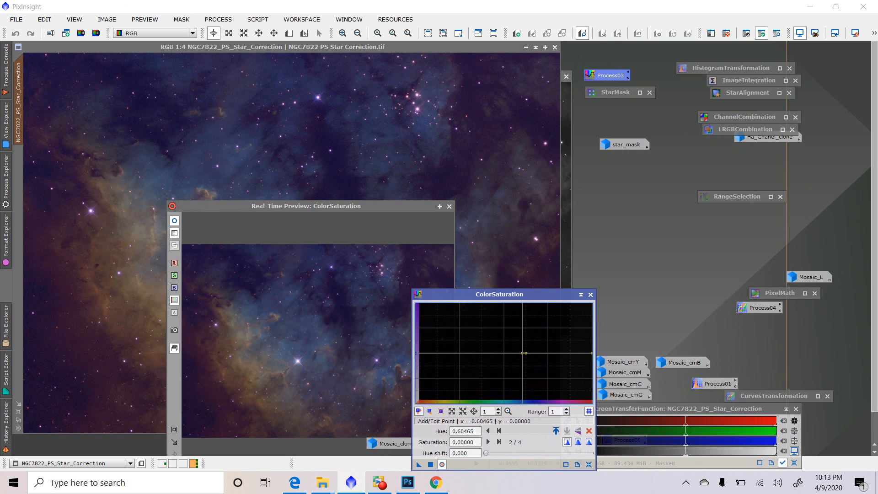
{"action": "left_click", "coordinate": [530, 353]}
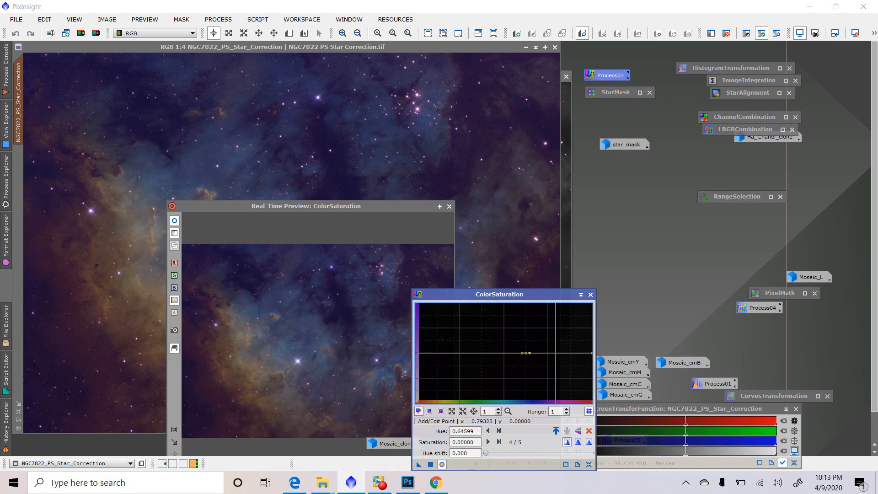
{"action": "left_click_drag", "start_coordinate": [569, 353], "coordinate": [592, 130]}
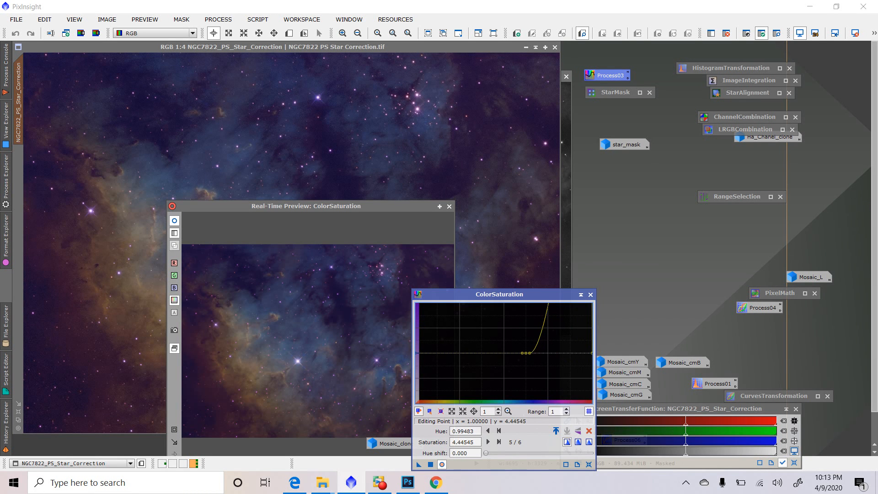
{"action": "left_click_drag", "start_coordinate": [593, 130], "coordinate": [581, 367]}
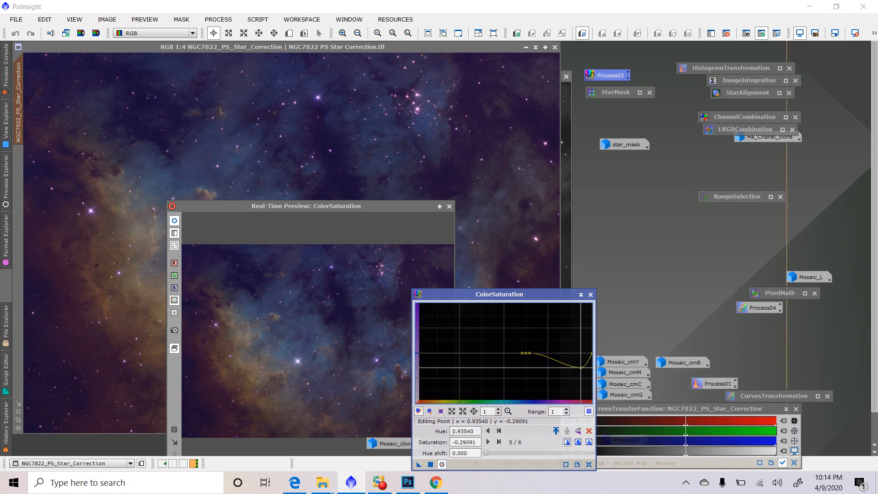
Try the ColorSaturation curve on the masked image, check the stars at 1:2, and undo it
{"action": "left_click", "coordinate": [449, 207]}
{"action": "scroll", "coordinate": [450, 99], "scroll_direction": "up", "scroll_amount": 2}
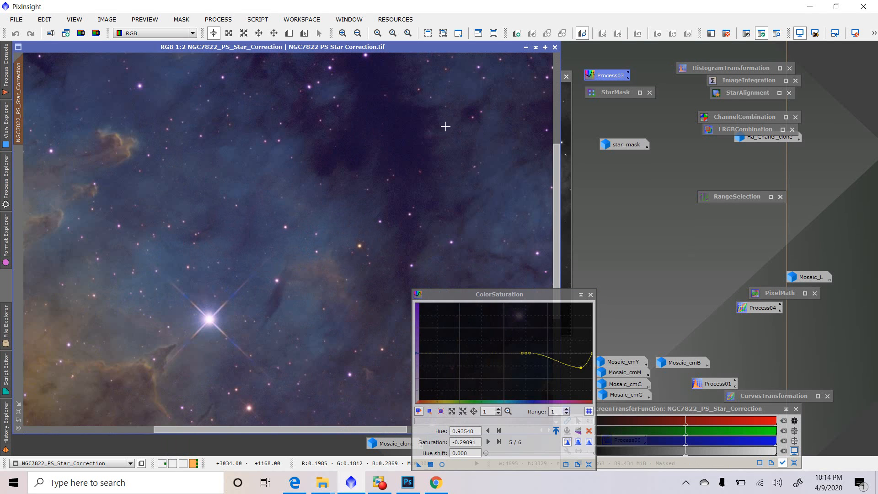
{"action": "left_click_drag", "start_coordinate": [556, 229], "coordinate": [540, 136]}
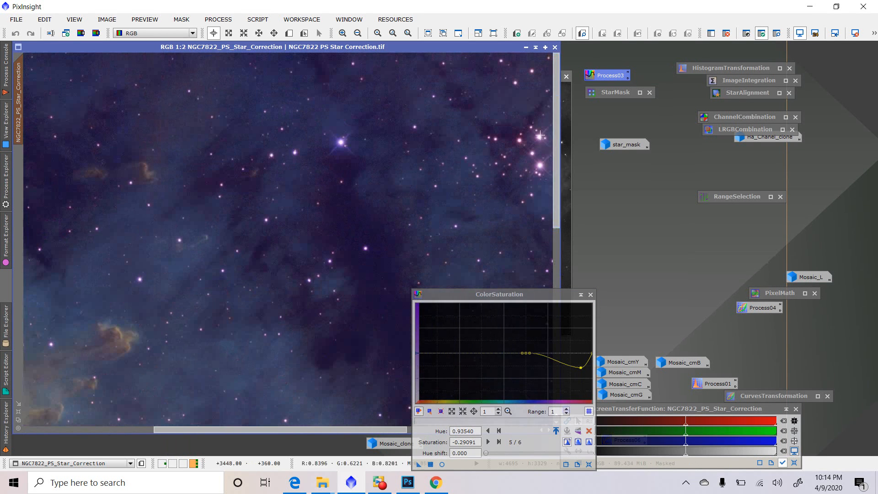
{"action": "left_click_drag", "start_coordinate": [303, 430], "coordinate": [370, 430]}
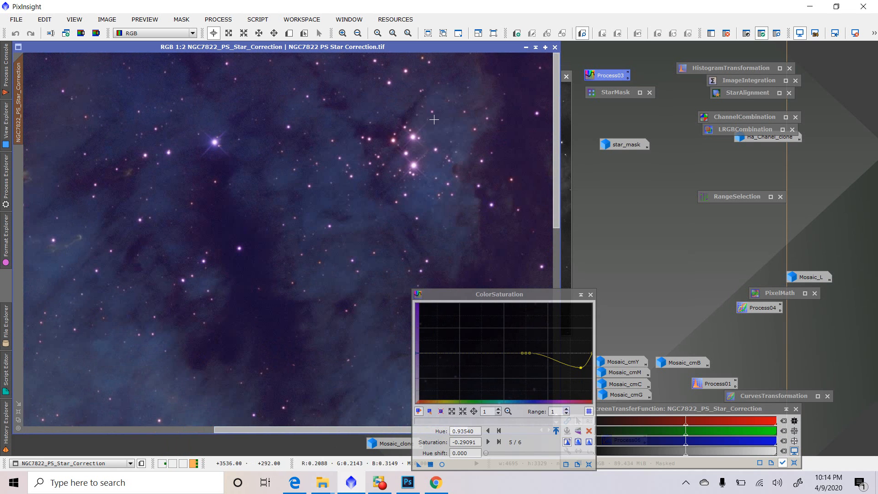
{"action": "left_click", "coordinate": [431, 464]}
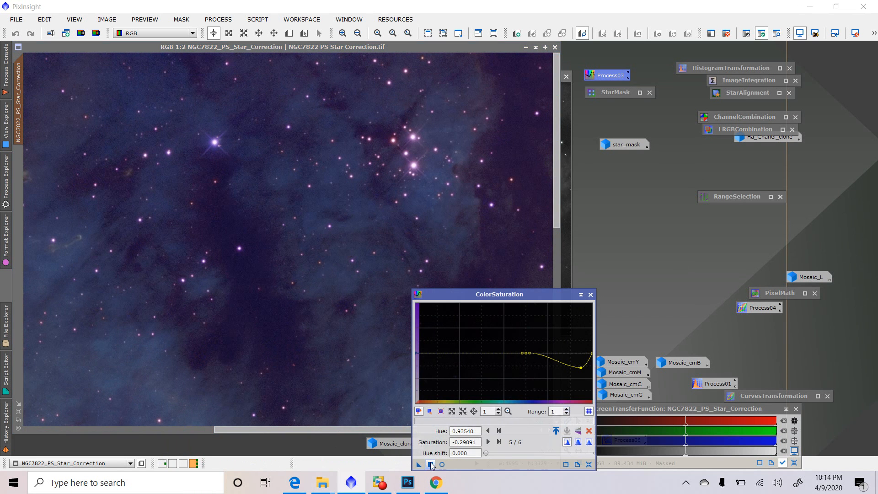
{"action": "left_click", "coordinate": [431, 465]}
{"action": "left_click_drag", "start_coordinate": [557, 147], "coordinate": [572, 350]}
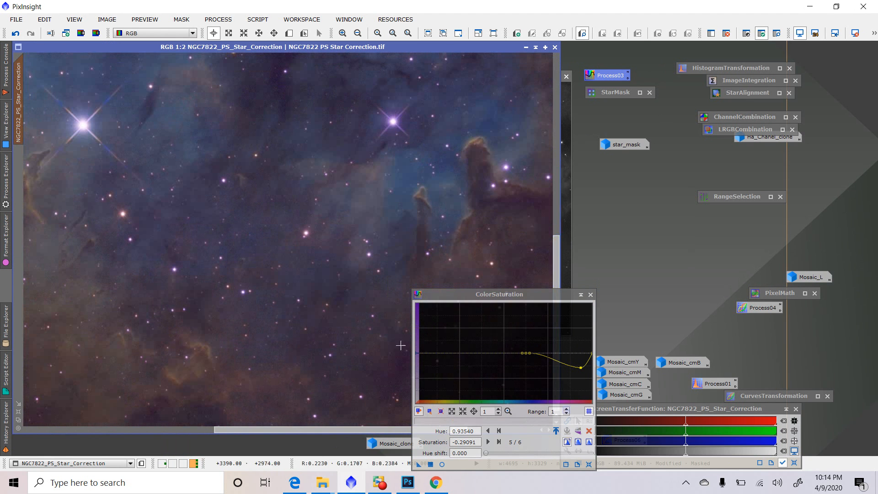
{"action": "left_click", "coordinate": [17, 33]}
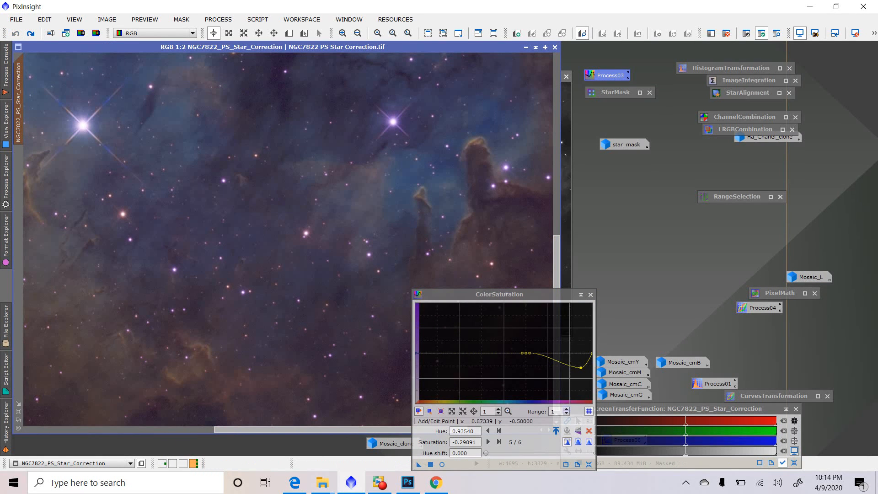
Lower the magenta curve point to about -0.47 at hue 0.95 and check it in real time on a new preview region among the small stars
{"action": "left_click_drag", "start_coordinate": [581, 367], "coordinate": [584, 376]}
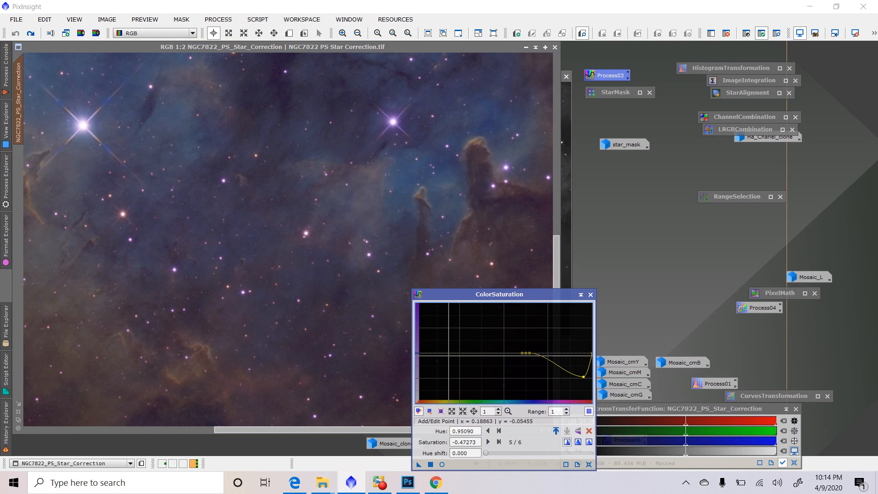
{"action": "key", "text": "ctrl"}
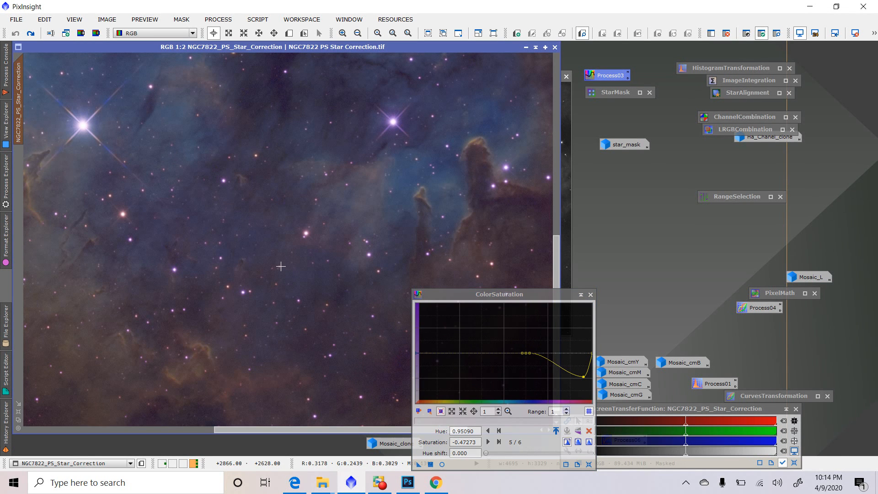
{"action": "key", "text": "alt+n"}
{"action": "left_click_drag", "start_coordinate": [118, 164], "coordinate": [395, 397]}
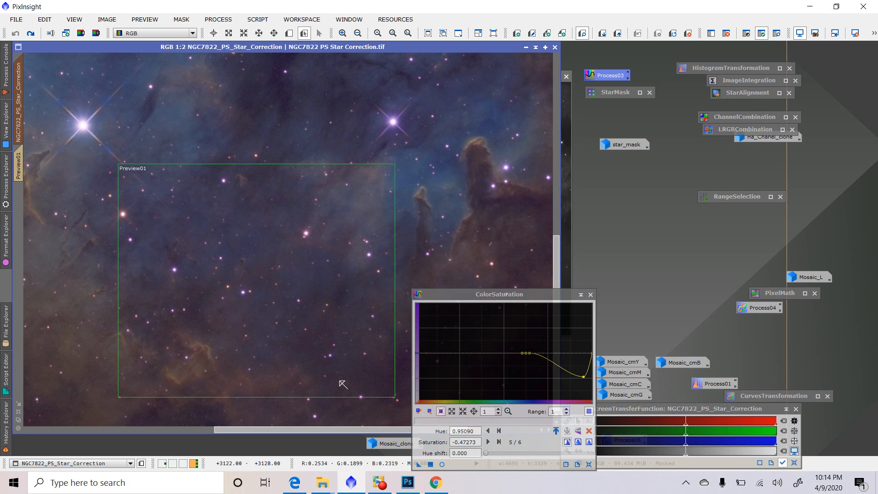
{"action": "left_click", "coordinate": [19, 166]}
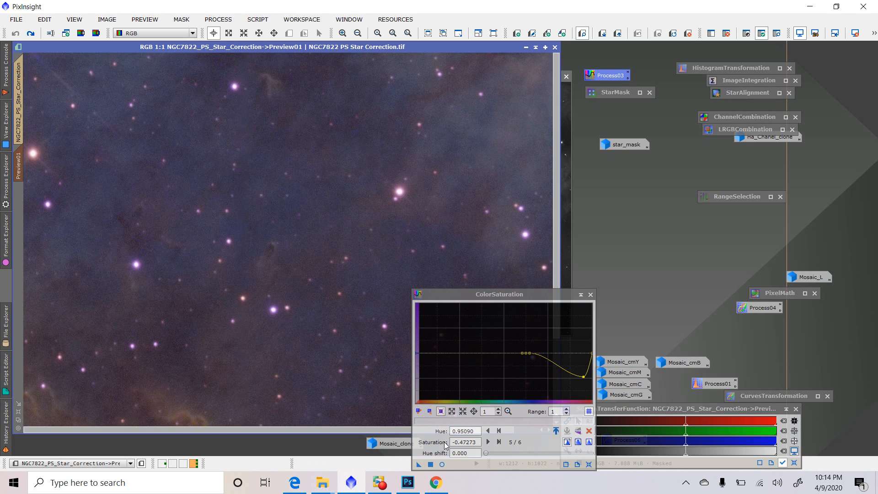
{"action": "left_click", "coordinate": [442, 465]}
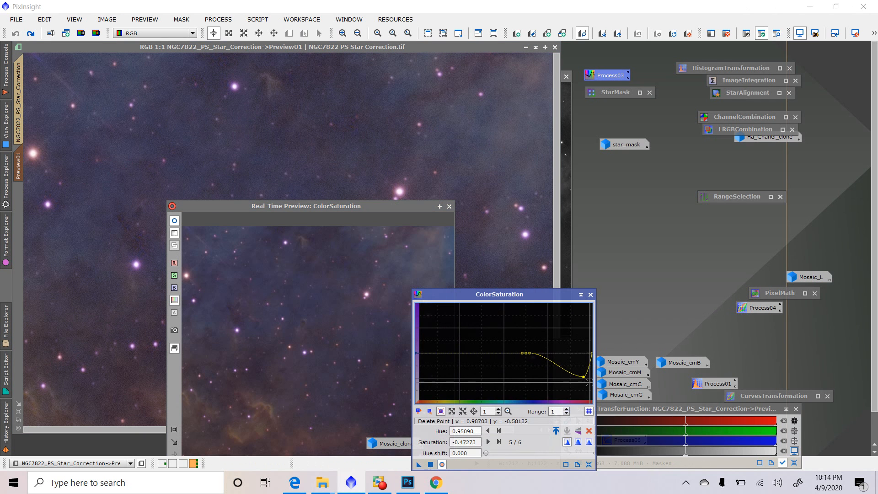
Reset the ColorSaturation curve, anchor it around hue 0.64, and lower the magenta range to about -1.05 at hue 0.88 while checking the real-time preview
{"action": "left_click", "coordinate": [585, 377]}
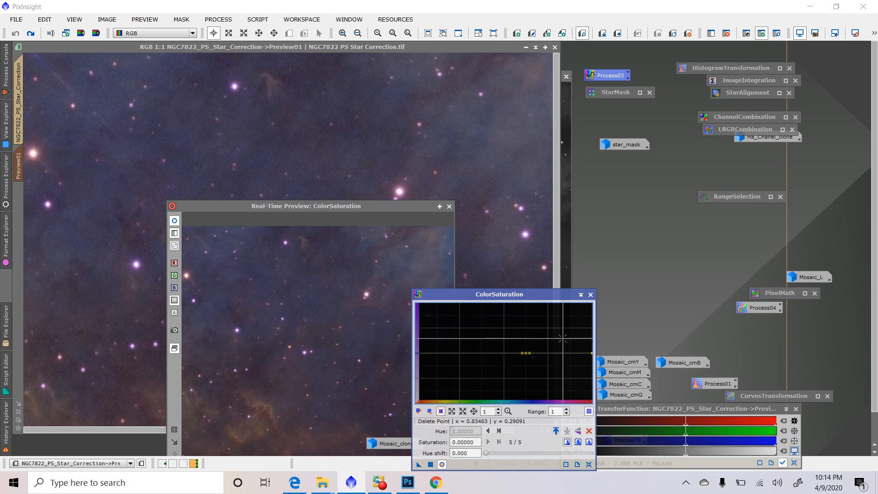
{"action": "left_click_drag", "start_coordinate": [543, 293], "coordinate": [602, 121]}
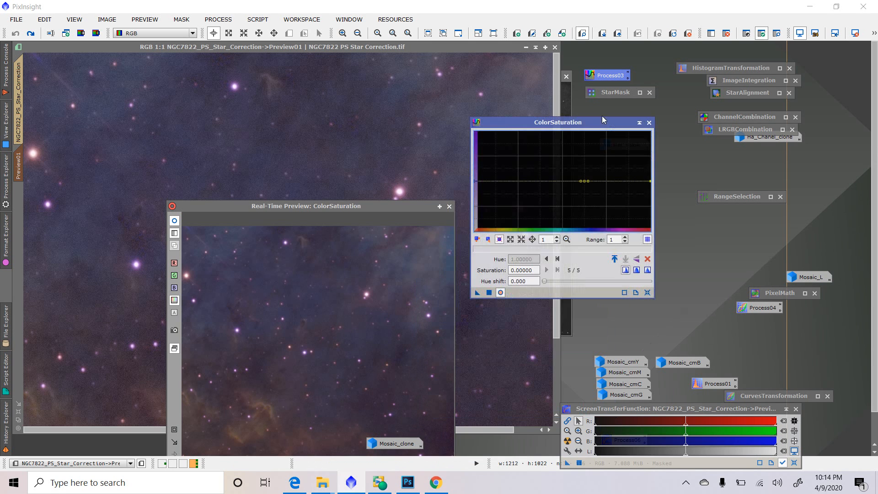
{"action": "left_click", "coordinate": [647, 293]}
{"action": "left_click", "coordinate": [583, 181]}
{"action": "left_click", "coordinate": [587, 181]}
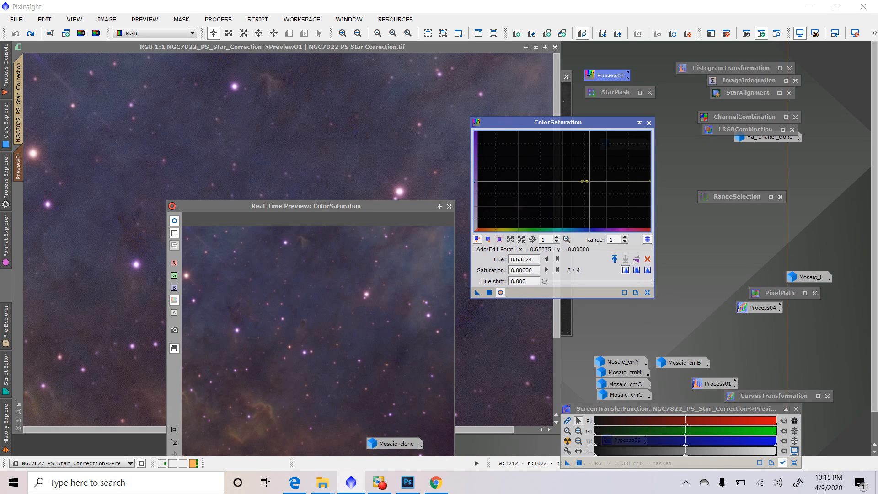
{"action": "left_click", "coordinate": [594, 181]}
{"action": "left_click", "coordinate": [620, 181]}
{"action": "left_click_drag", "start_coordinate": [620, 181], "coordinate": [631, 231]}
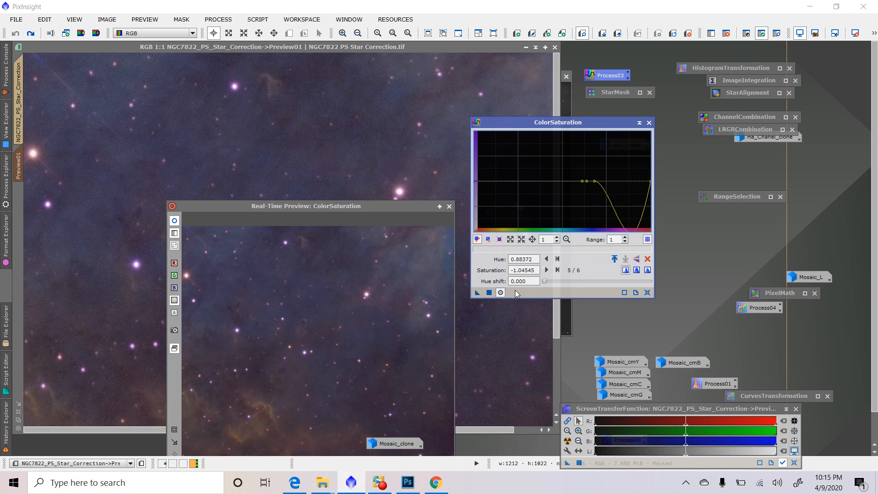
{"action": "left_click", "coordinate": [501, 293]}
{"action": "left_click", "coordinate": [501, 293]}
{"action": "left_click", "coordinate": [449, 207]}
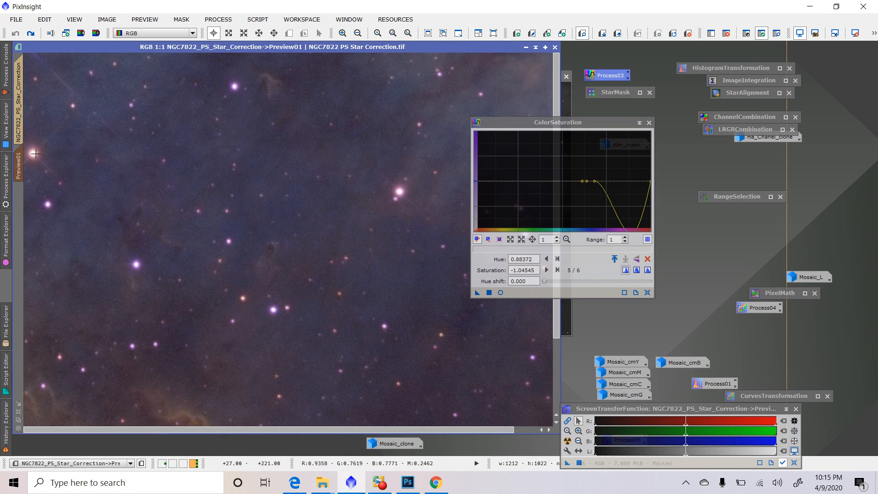
Delete Preview01 and apply the ColorSaturation curve to the full masked image
{"action": "mouse_move", "coordinate": [11, 104]}
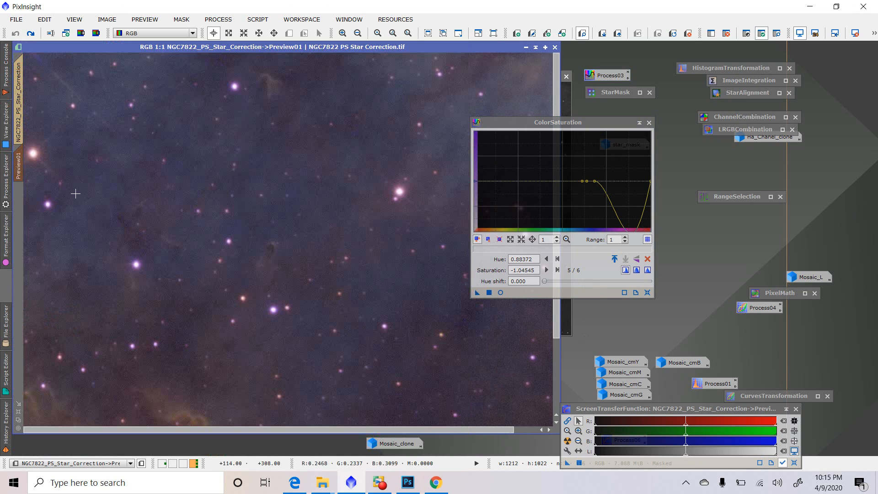
{"action": "right_click", "coordinate": [21, 166]}
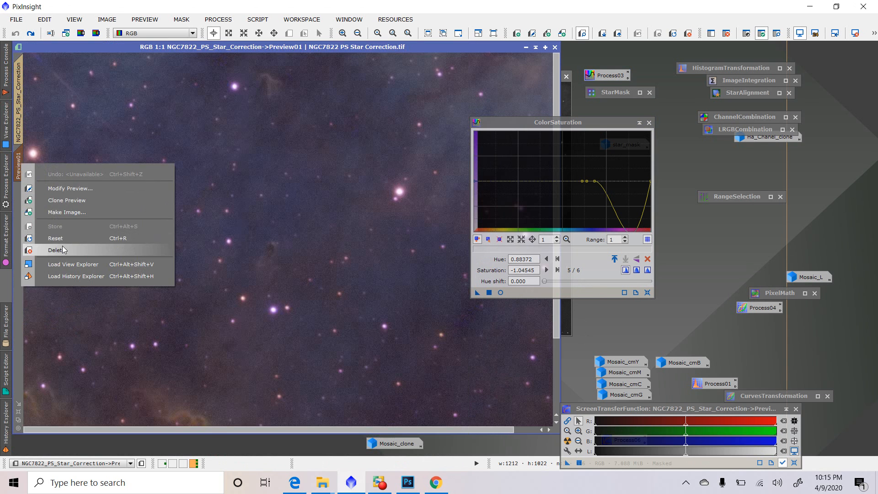
{"action": "left_click", "coordinate": [58, 250]}
{"action": "left_click", "coordinate": [476, 293]}
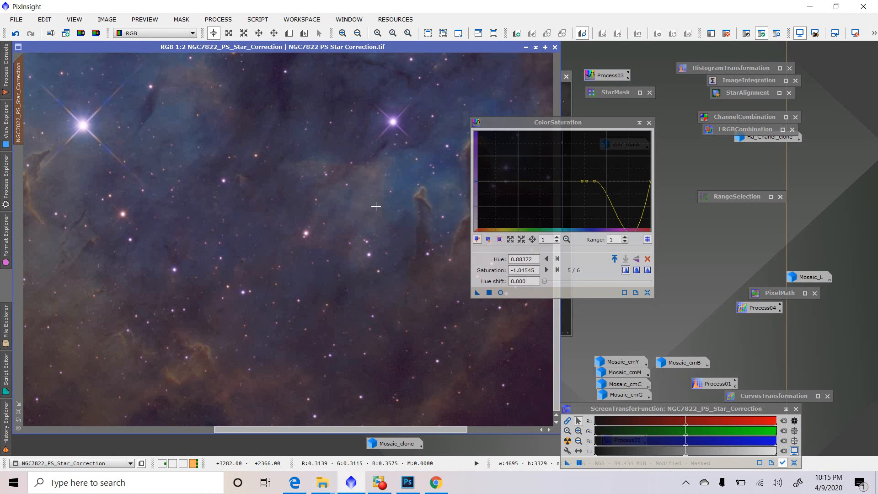
Collapse the ColorSaturation window and remove the star mask from the image
{"action": "left_click", "coordinate": [641, 125]}
{"action": "left_click", "coordinate": [181, 19]}
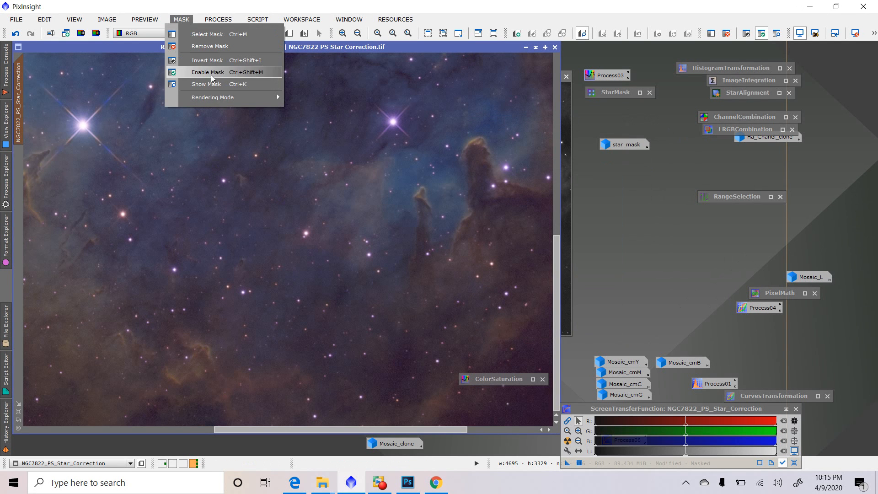
{"action": "left_click", "coordinate": [215, 47]}
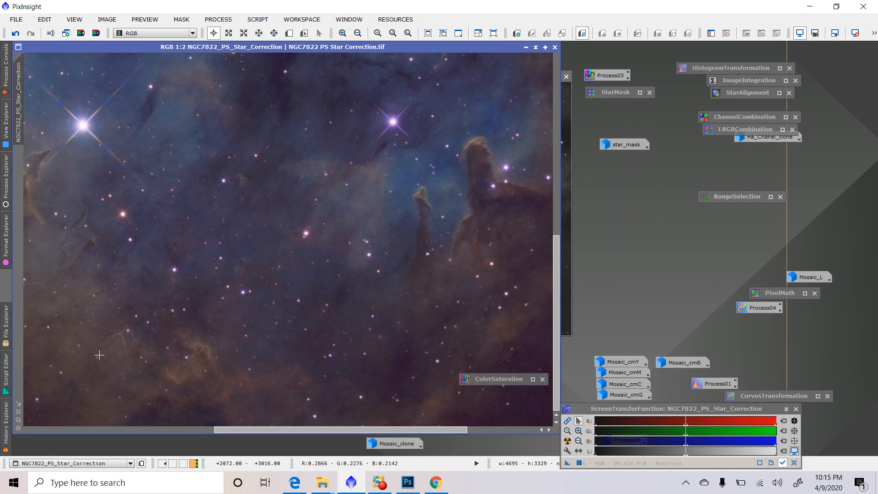
Compare the whole image at 1:4 before and after the saturation change
{"action": "scroll", "coordinate": [185, 278], "scroll_direction": "down", "scroll_amount": 1}
{"action": "key", "text": "ctrl+z"}
{"action": "key", "text": "ctrl+z"}
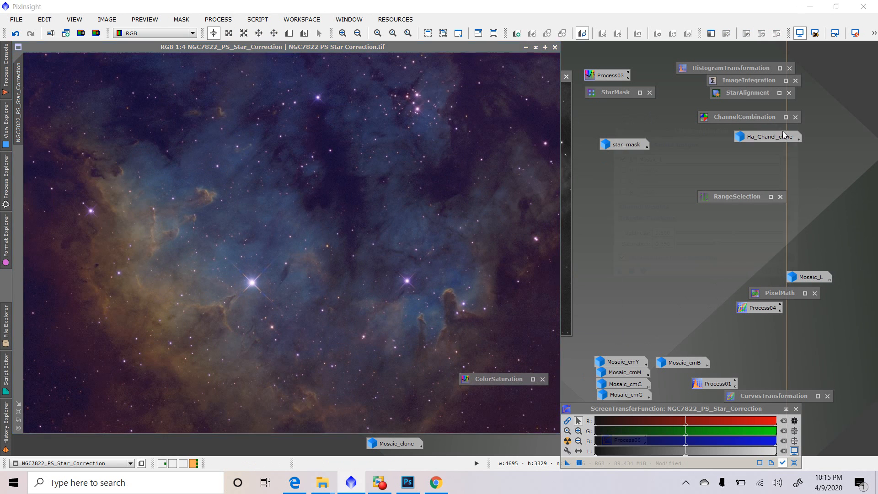
Apply LRGBCombination to the NGC7822_PS_Star_Correction image with Mosaic_L as luminance, lightness 0.500, saturation 0.350 and chrominance noise reduction enabled
{"action": "double_click", "coordinate": [744, 133]}
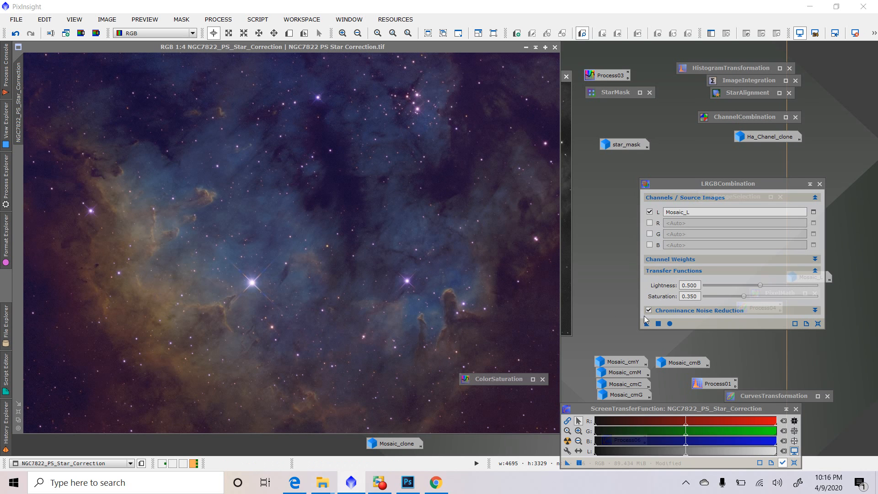
{"action": "left_click_drag", "start_coordinate": [646, 324], "coordinate": [247, 183]}
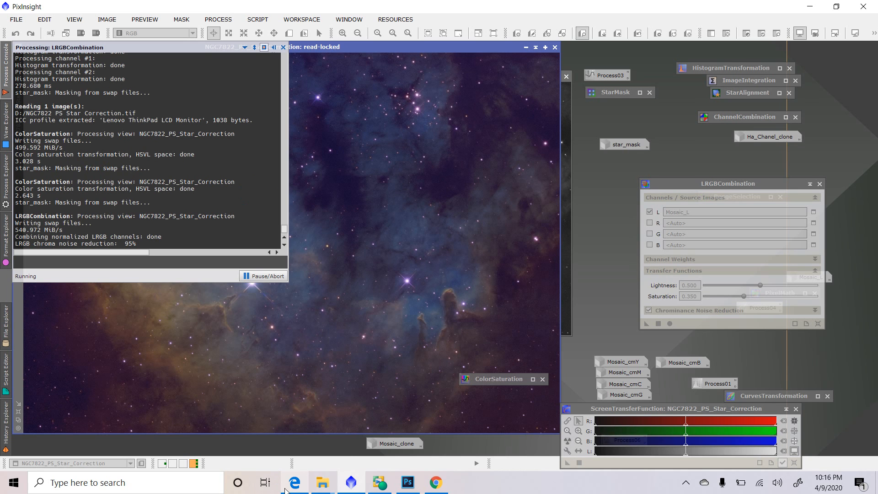
{"action": "mouse_move", "coordinate": [293, 477]}
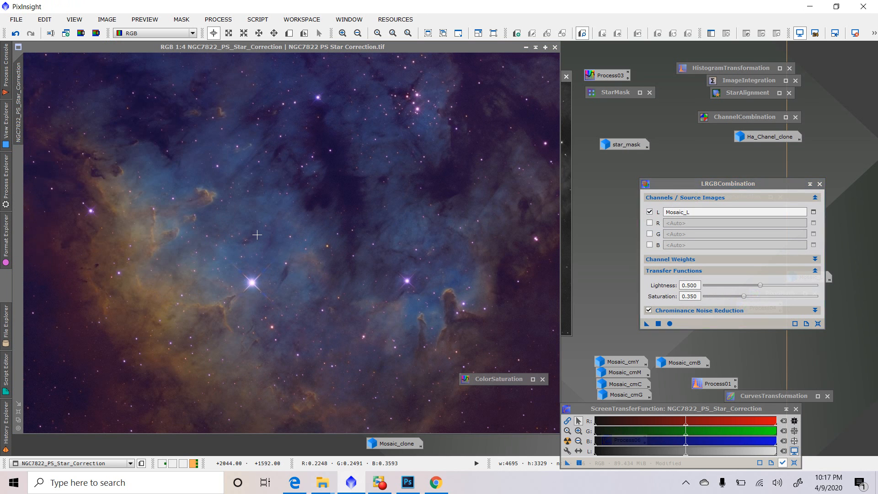
Examine the stars and nebula across all areas of the combined image at 1:2
{"action": "key", "text": "ctrl+plus"}
{"action": "key", "text": "ctrl+plus"}
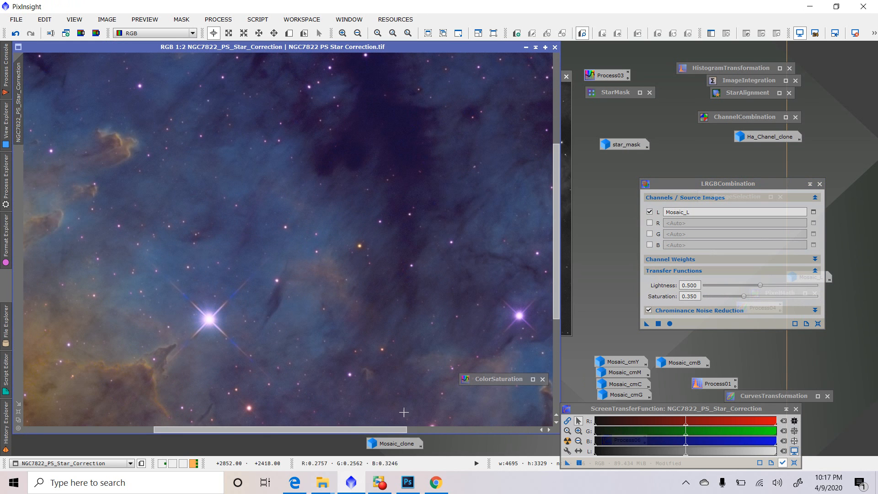
{"action": "left_click_drag", "start_coordinate": [388, 430], "coordinate": [535, 420]}
{"action": "left_click_drag", "start_coordinate": [556, 254], "coordinate": [566, 153]}
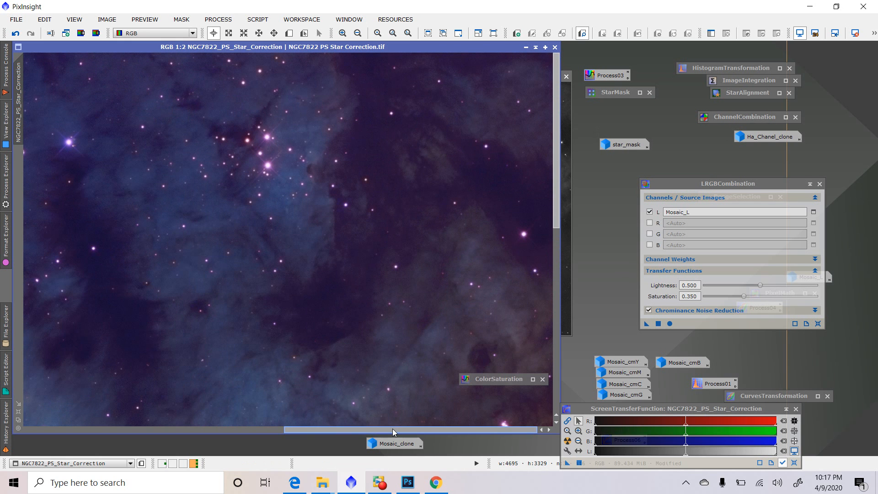
{"action": "left_click_drag", "start_coordinate": [392, 429], "coordinate": [92, 384]}
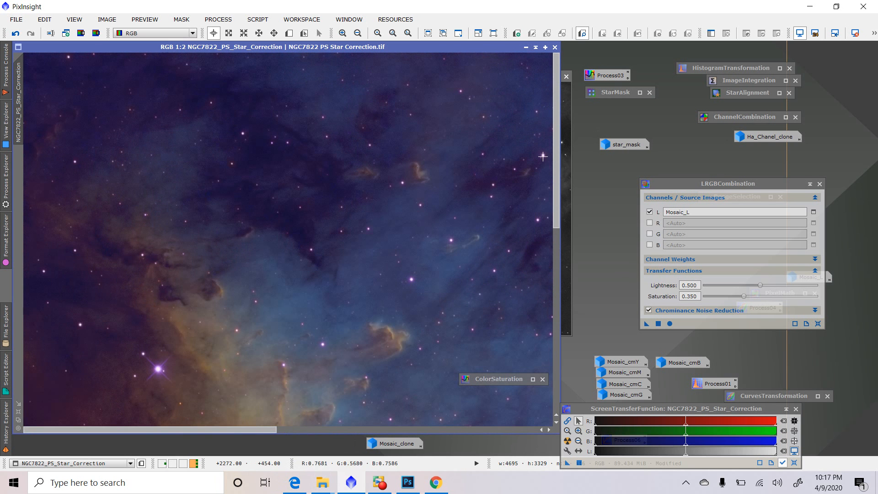
{"action": "left_click_drag", "start_coordinate": [553, 126], "coordinate": [601, 319]}
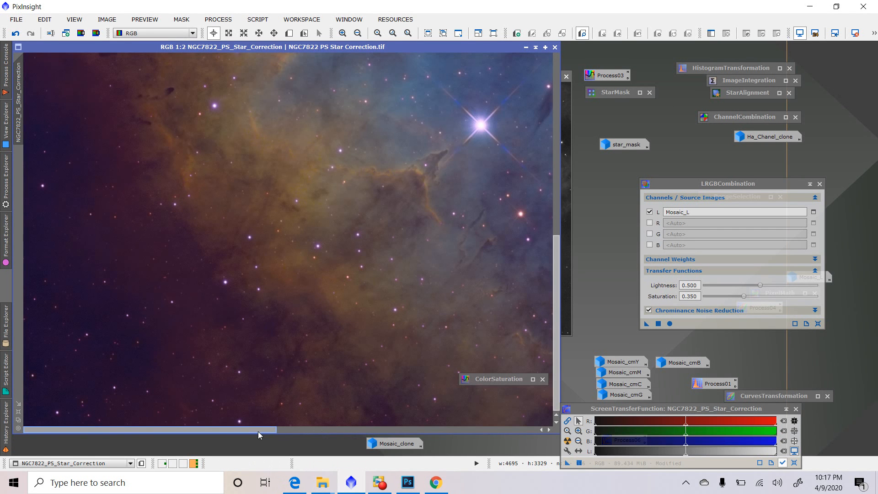
{"action": "left_click_drag", "start_coordinate": [270, 430], "coordinate": [460, 443]}
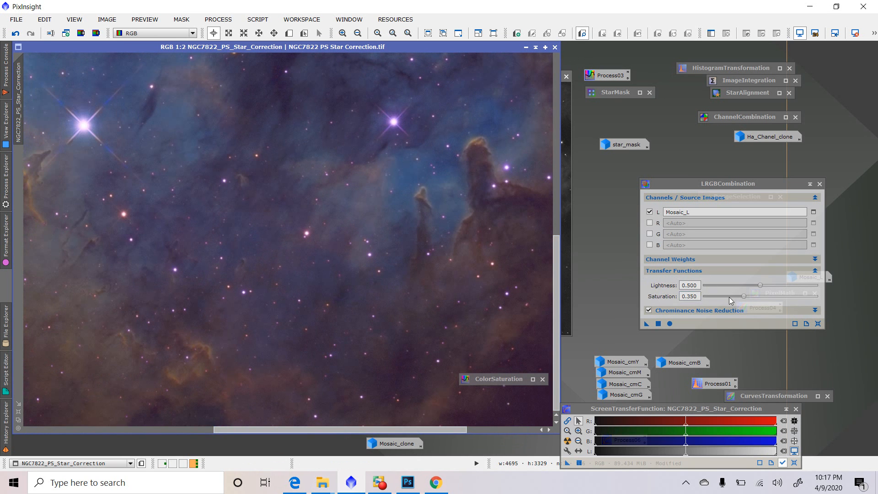
Reopen star_mask, apply it as the mask of NGC7822_PS_Star_Correction, and minimize the mask window
{"action": "left_click", "coordinate": [182, 19]}
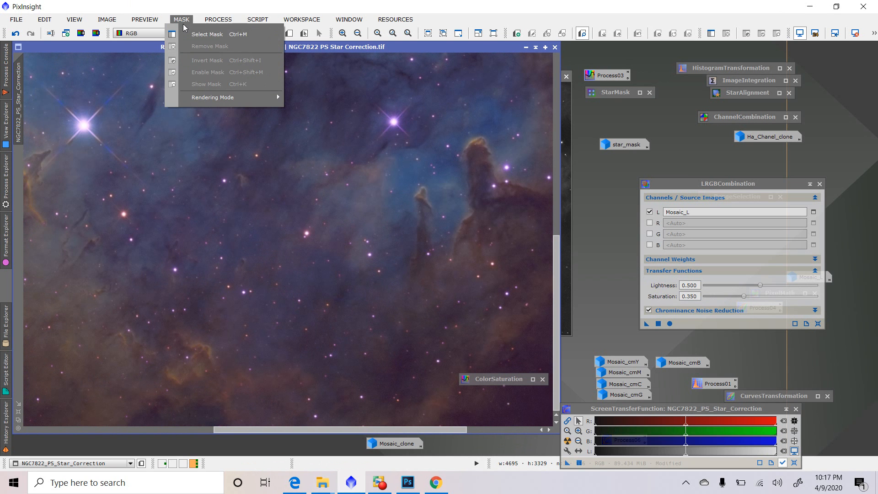
{"action": "left_click", "coordinate": [123, 46]}
{"action": "left_click", "coordinate": [181, 20]}
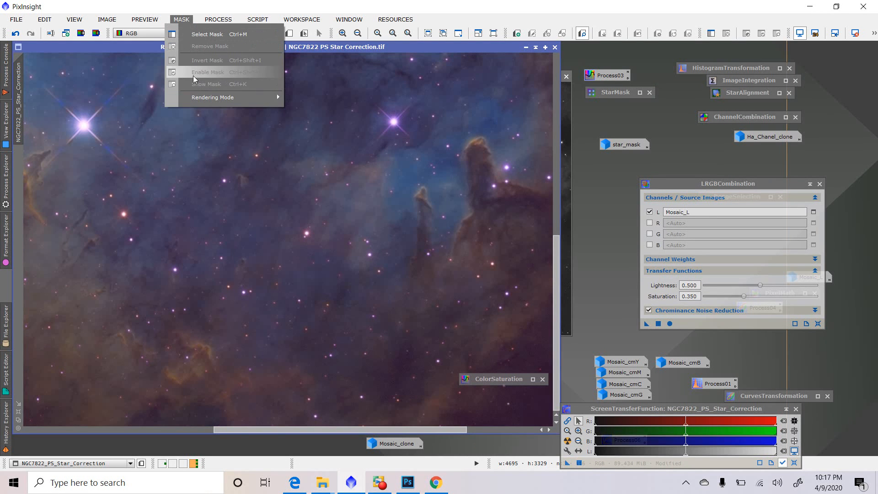
{"action": "double_click", "coordinate": [617, 143]}
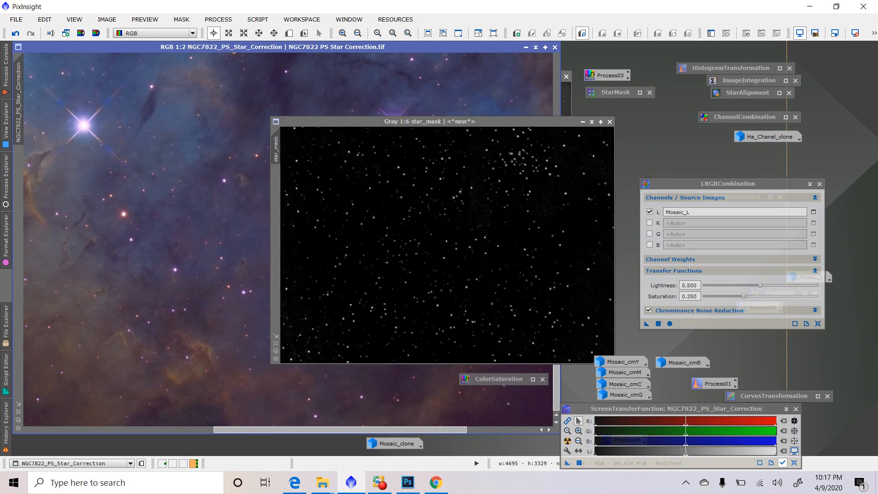
{"action": "left_click_drag", "start_coordinate": [254, 150], "coordinate": [18, 133]}
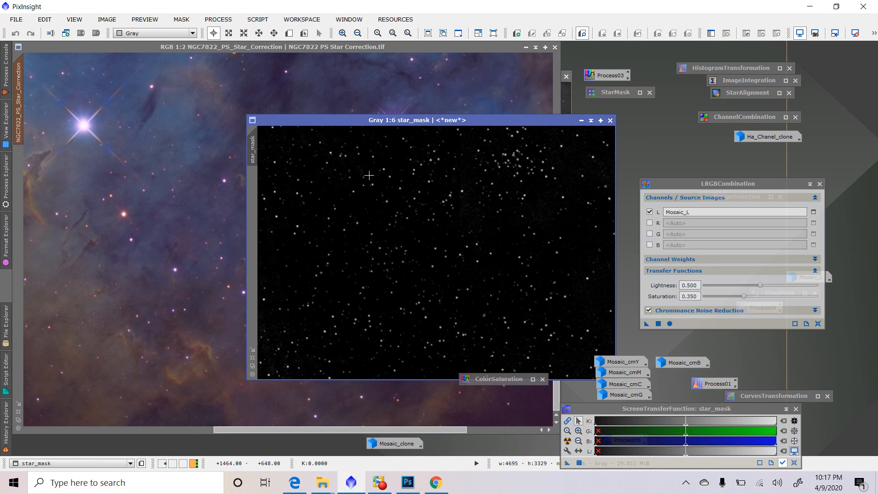
{"action": "left_click", "coordinate": [581, 121]}
Load ColorSaturation from Process03, lower the saturation across all hues to about -0.72 while previewing, and apply it to the masked image
{"action": "double_click", "coordinate": [607, 77]}
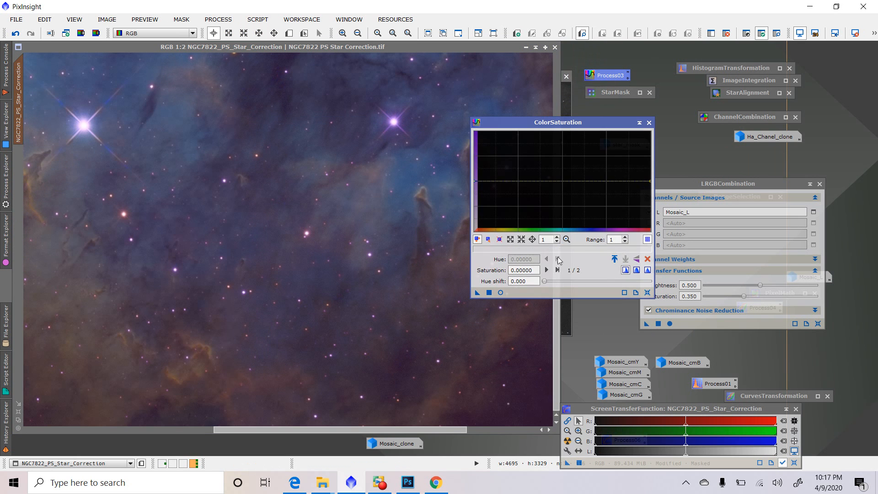
{"action": "left_click", "coordinate": [500, 292]}
{"action": "left_click", "coordinate": [474, 183]}
{"action": "left_click_drag", "start_coordinate": [477, 181], "coordinate": [476, 115]}
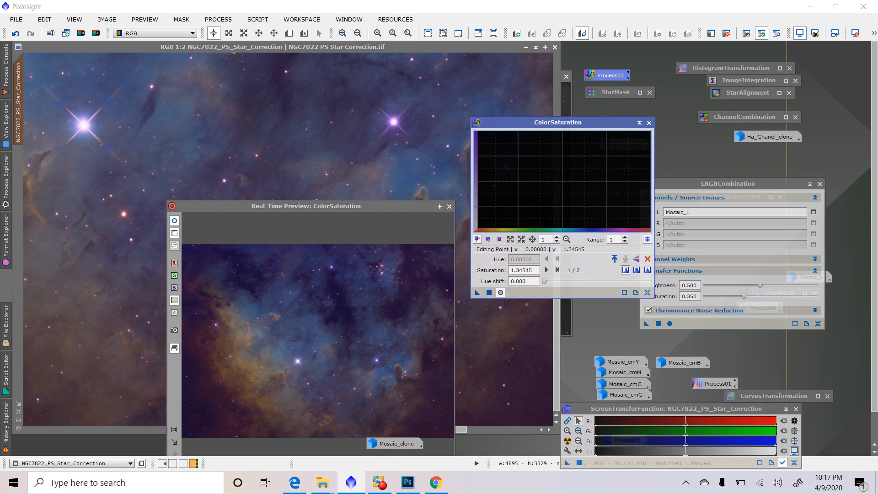
{"action": "left_click_drag", "start_coordinate": [476, 181], "coordinate": [477, 217]}
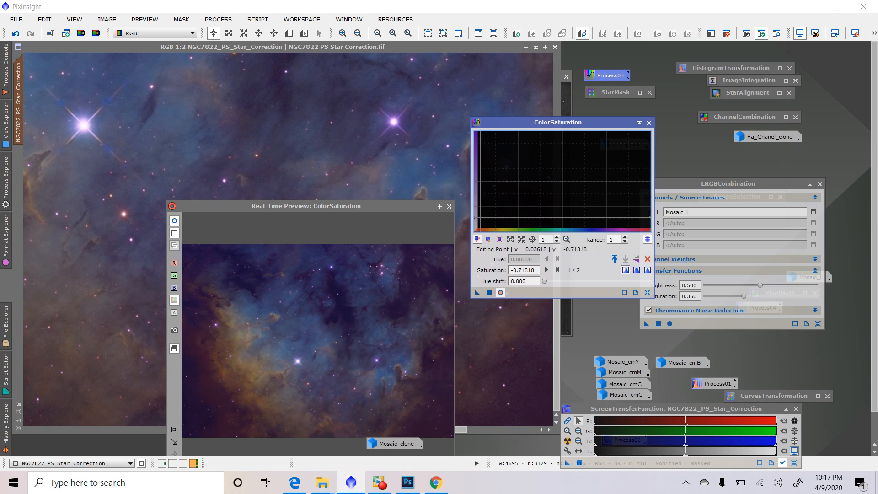
{"action": "left_click", "coordinate": [449, 208]}
{"action": "left_click", "coordinate": [489, 292]}
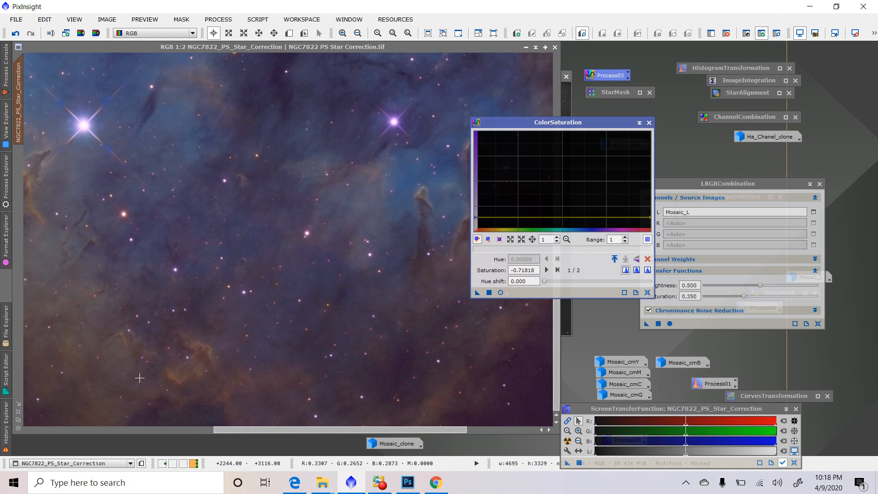
Examine the desaturated stars in the lower and upper parts of the image, then fit the whole image into a smaller window
{"action": "left_click_drag", "start_coordinate": [254, 428], "coordinate": [303, 411]}
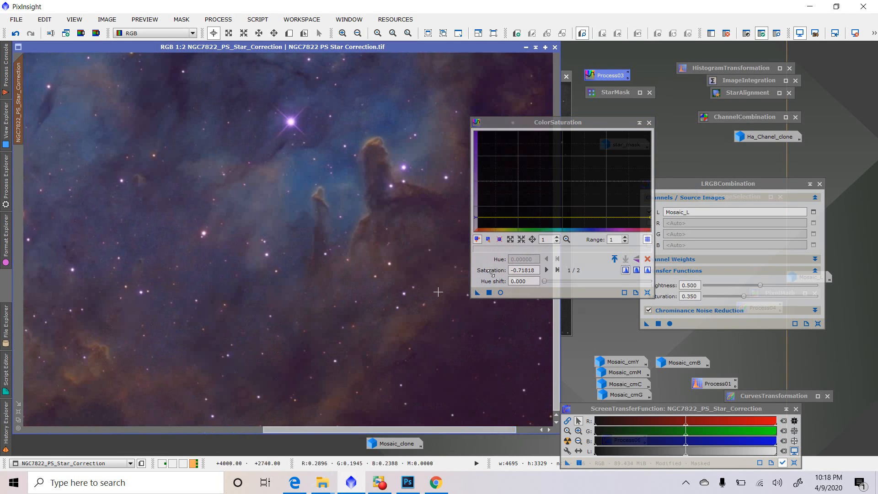
{"action": "left_click_drag", "start_coordinate": [556, 315], "coordinate": [544, 139]}
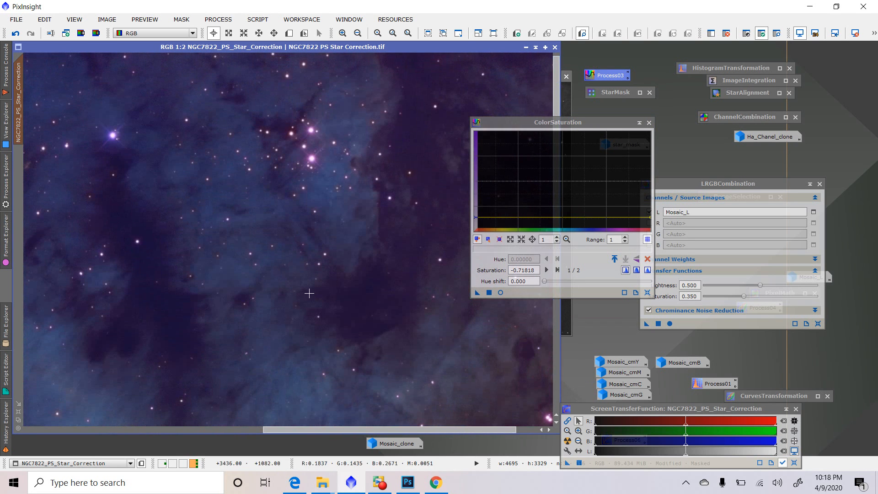
{"action": "left_click", "coordinate": [18, 428]}
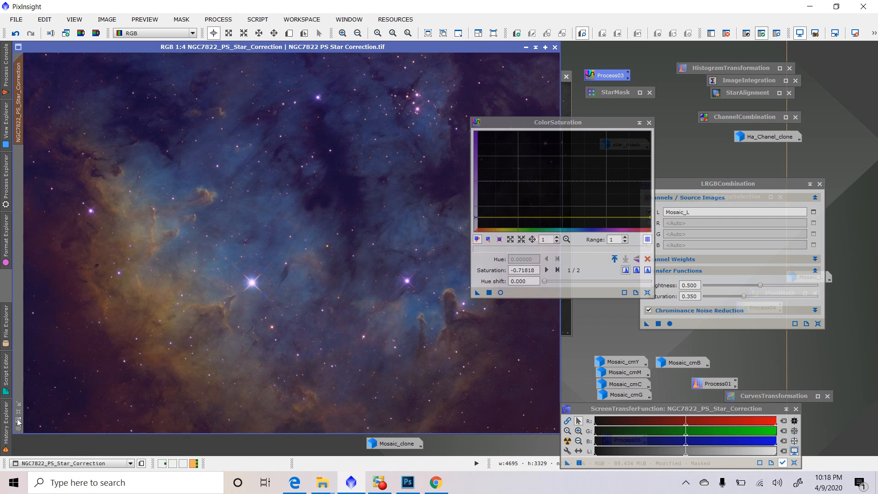
{"action": "left_click", "coordinate": [17, 420]}
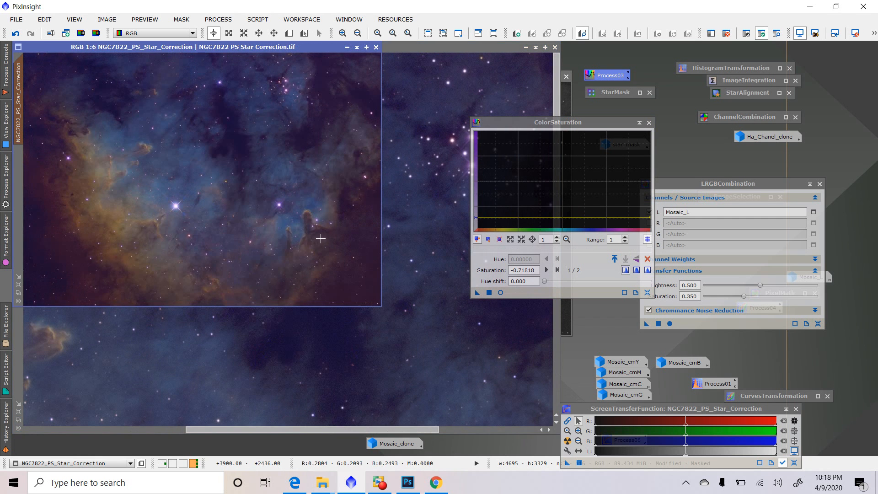
Disable the mask on the original Mosaic image and apply the same LRGBCombination with Mosaic_L to it
{"action": "left_click", "coordinate": [388, 232]}
{"action": "scroll", "coordinate": [138, 288], "scroll_direction": "down", "scroll_amount": 3}
{"action": "scroll", "coordinate": [140, 287], "scroll_direction": "up", "scroll_amount": 1}
{"action": "scroll", "coordinate": [140, 287], "scroll_direction": "up", "scroll_amount": 3}
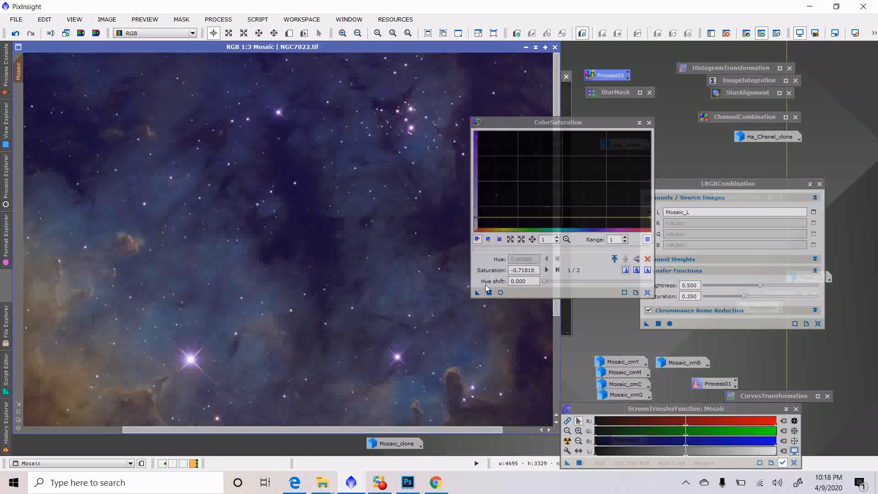
{"action": "left_click", "coordinate": [646, 326]}
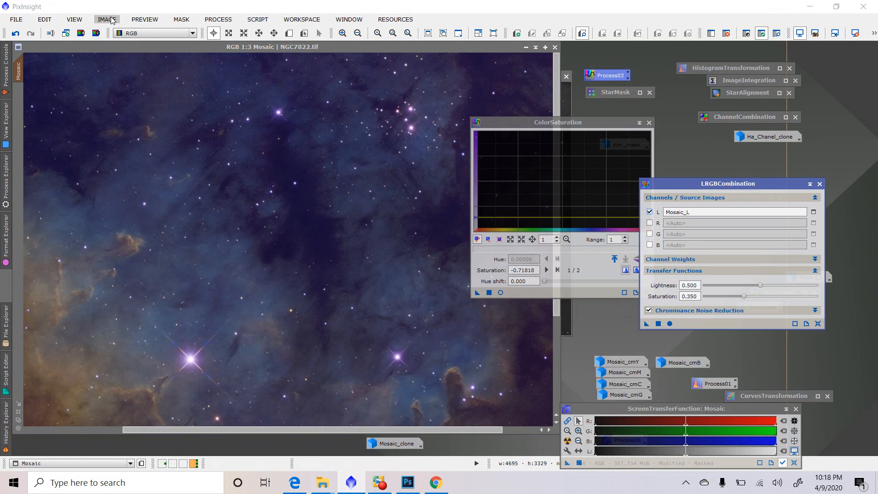
{"action": "left_click", "coordinate": [181, 19]}
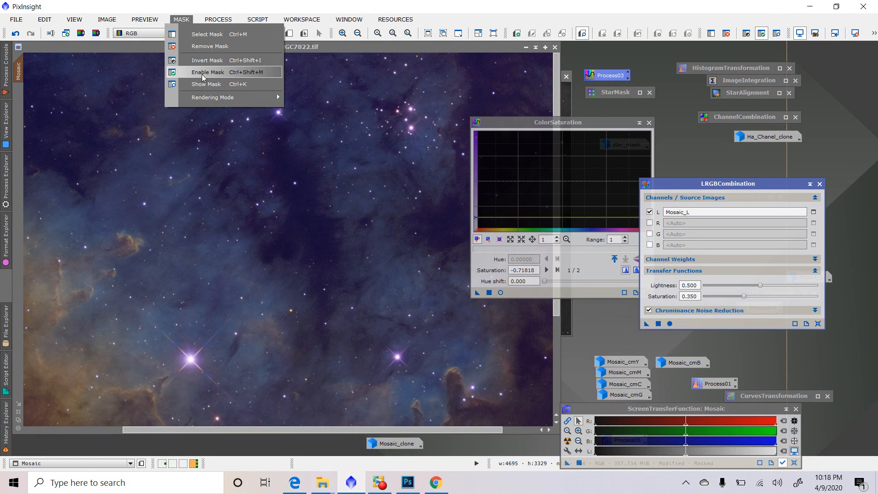
{"action": "left_click", "coordinate": [201, 72]}
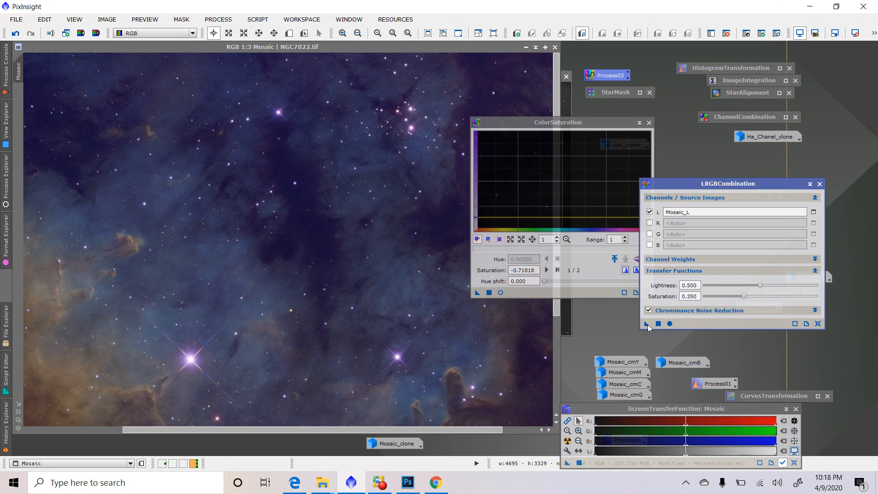
{"action": "left_click_drag", "start_coordinate": [303, 209], "coordinate": [295, 203]}
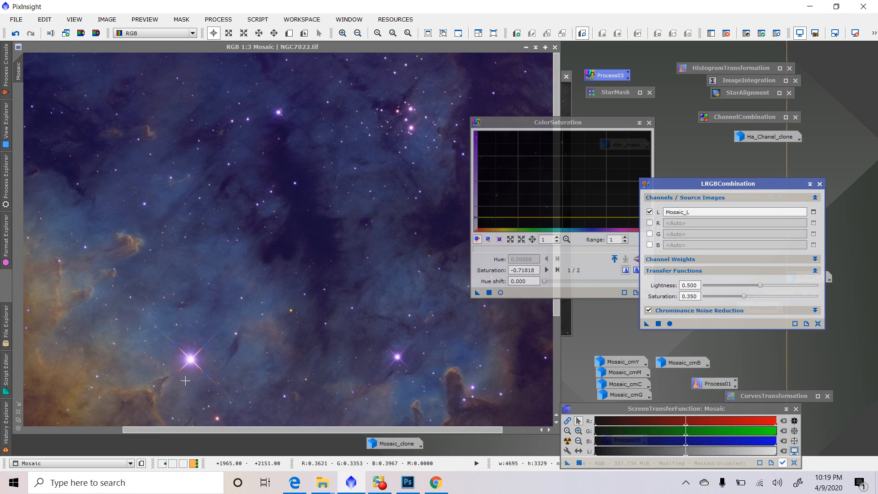
Shrink the Mosaic window to 1:6, place it beside the star-corrected image, and close the ColorSaturation window
{"action": "left_click", "coordinate": [19, 420]}
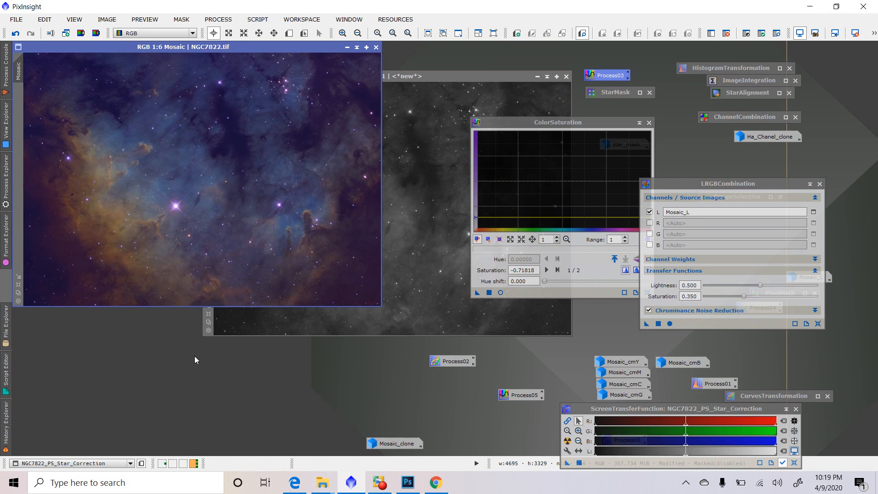
{"action": "left_click_drag", "start_coordinate": [137, 51], "coordinate": [401, 56]}
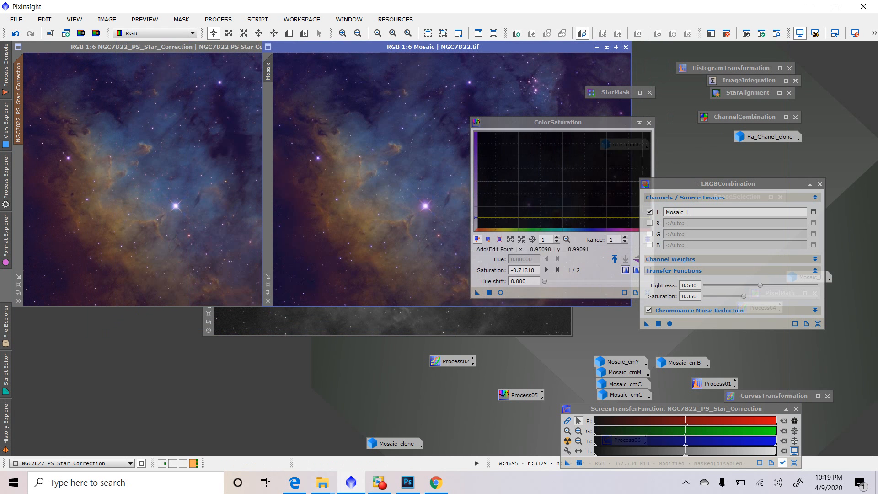
{"action": "left_click", "coordinate": [649, 123]}
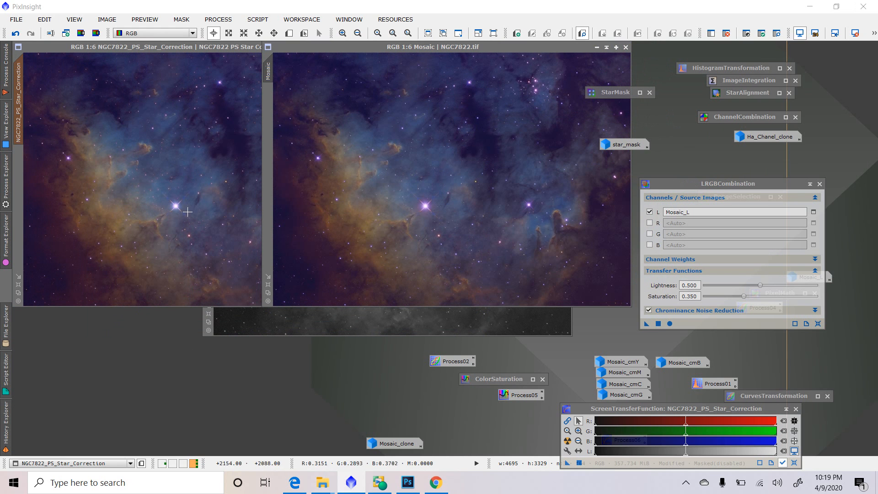
Compare the star halos in the corrected image and Mosaic at 1:3, around the brightest star and along the nebula's left side
{"action": "scroll", "coordinate": [173, 207], "scroll_direction": "up", "scroll_amount": 4}
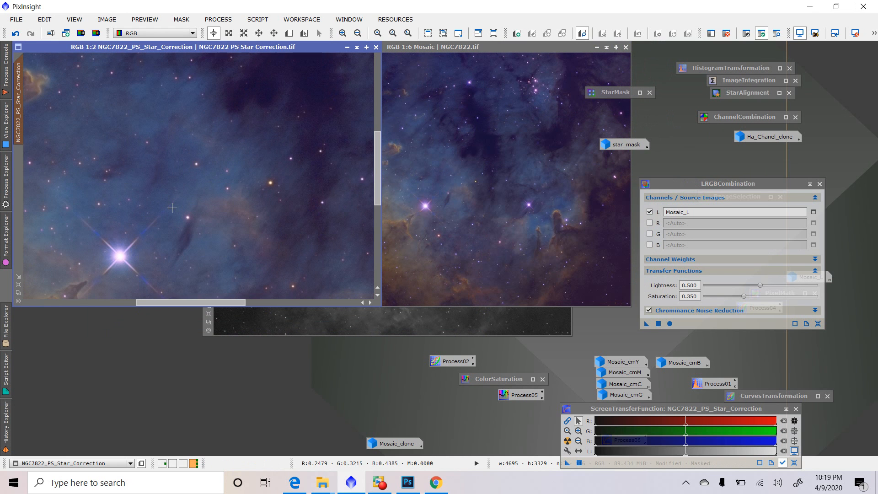
{"action": "scroll", "coordinate": [172, 208], "scroll_direction": "down", "scroll_amount": 1}
{"action": "scroll", "coordinate": [494, 215], "scroll_direction": "up", "scroll_amount": 2}
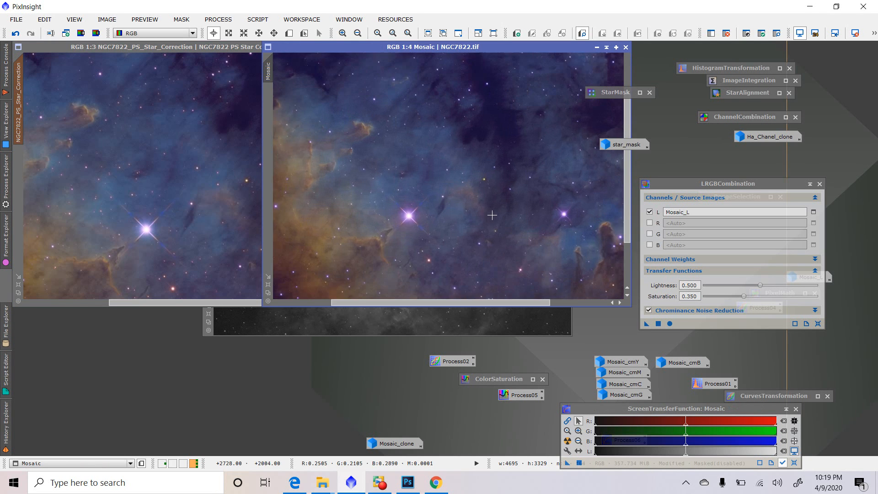
{"action": "scroll", "coordinate": [492, 215], "scroll_direction": "up", "scroll_amount": 1}
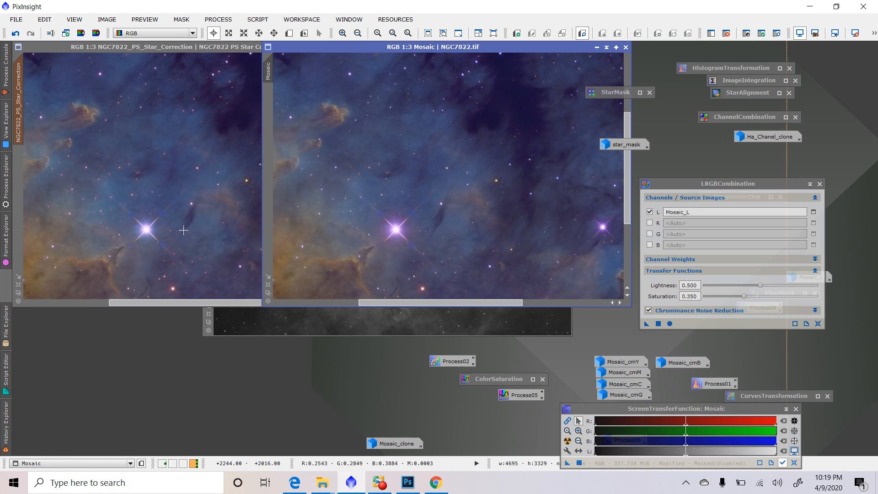
{"action": "left_click", "coordinate": [176, 302]}
{"action": "left_click_drag", "start_coordinate": [194, 303], "coordinate": [109, 303]}
{"action": "left_click", "coordinate": [413, 303]}
{"action": "left_click_drag", "start_coordinate": [414, 302], "coordinate": [299, 306]}
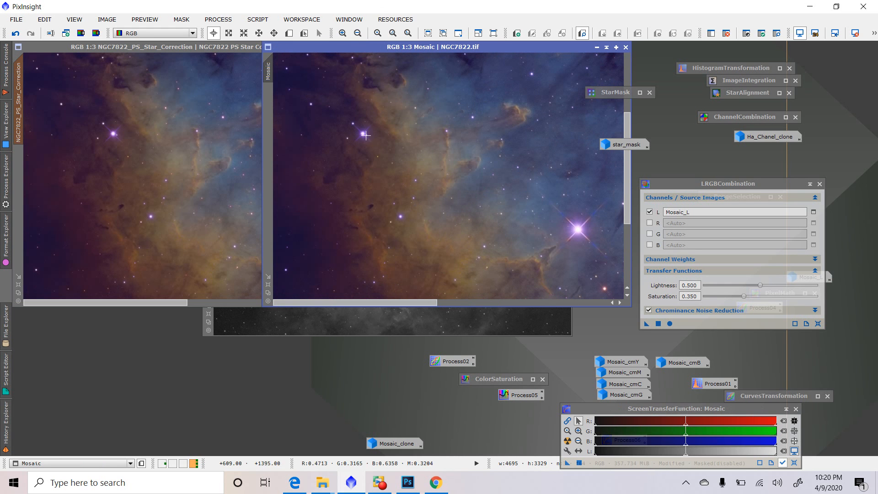
Compare the bright star in the brown nebula's left area at 1:2 in both Mosaic and the corrected image
{"action": "scroll", "coordinate": [375, 124], "scroll_direction": "down", "scroll_amount": 1}
{"action": "scroll", "coordinate": [375, 124], "scroll_direction": "up", "scroll_amount": 2}
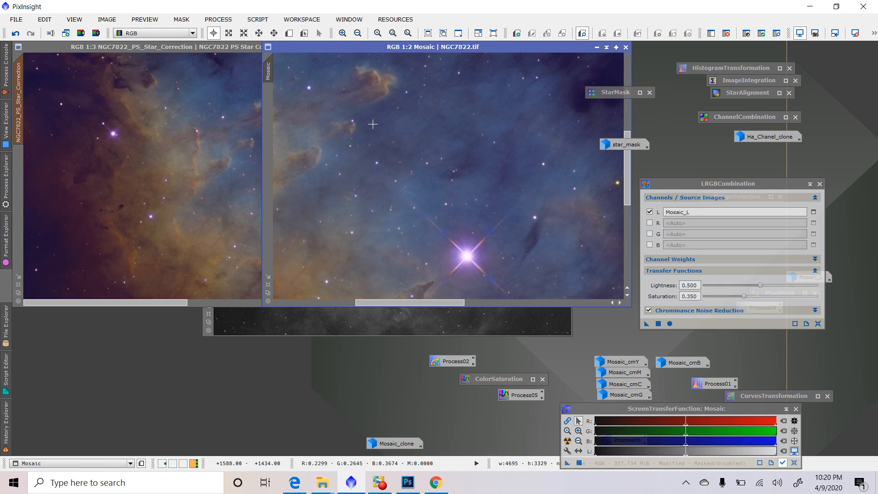
{"action": "left_click_drag", "start_coordinate": [431, 303], "coordinate": [310, 295]}
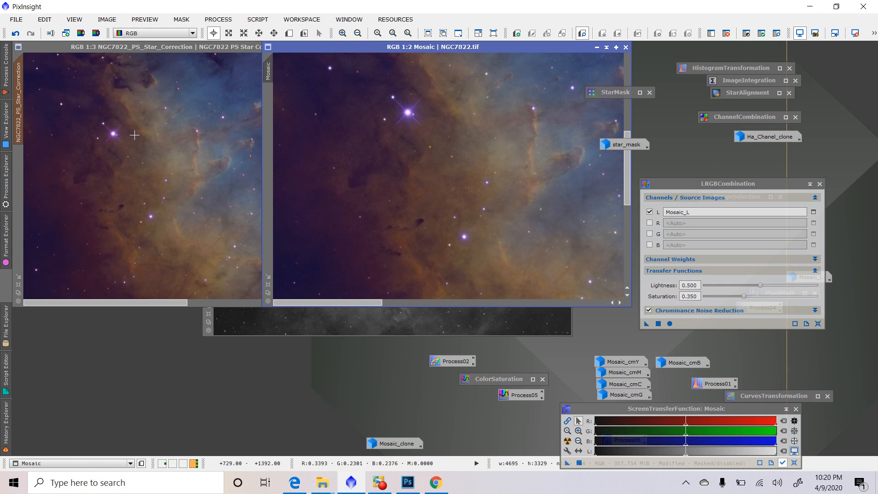
{"action": "left_click", "coordinate": [176, 269]}
{"action": "scroll", "coordinate": [183, 255], "scroll_direction": "up", "scroll_amount": 1}
{"action": "left_click_drag", "start_coordinate": [170, 303], "coordinate": [75, 302]}
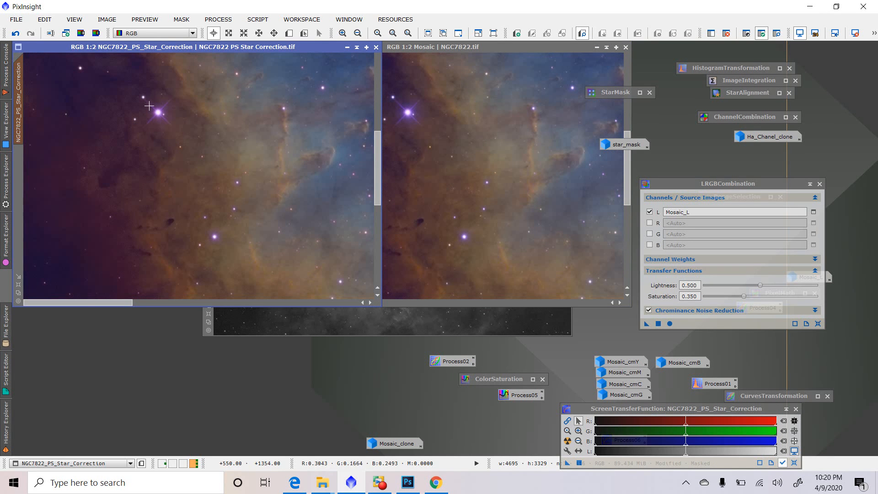
Look over the corrected image's brightest star, fit the whole image at 1:4, and move the collapsed ColorSaturation window clear of it
{"action": "left_click_drag", "start_coordinate": [130, 301], "coordinate": [213, 302]}
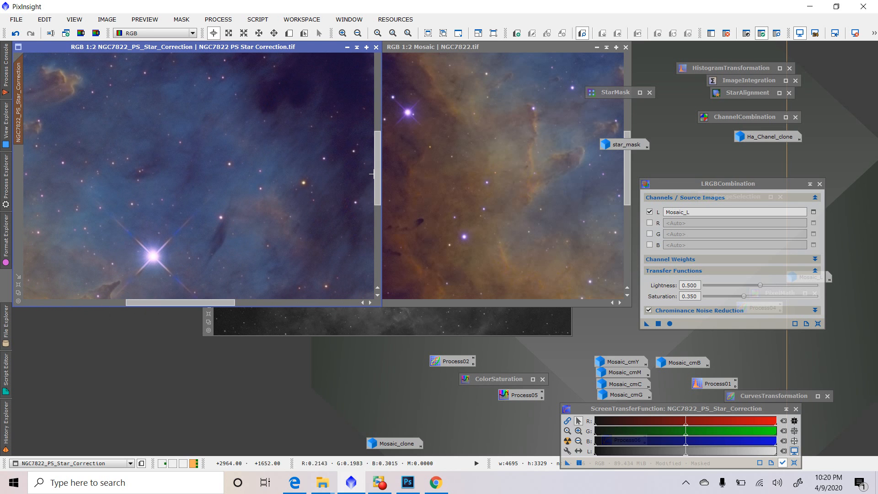
{"action": "left_click_drag", "start_coordinate": [376, 176], "coordinate": [369, 300]}
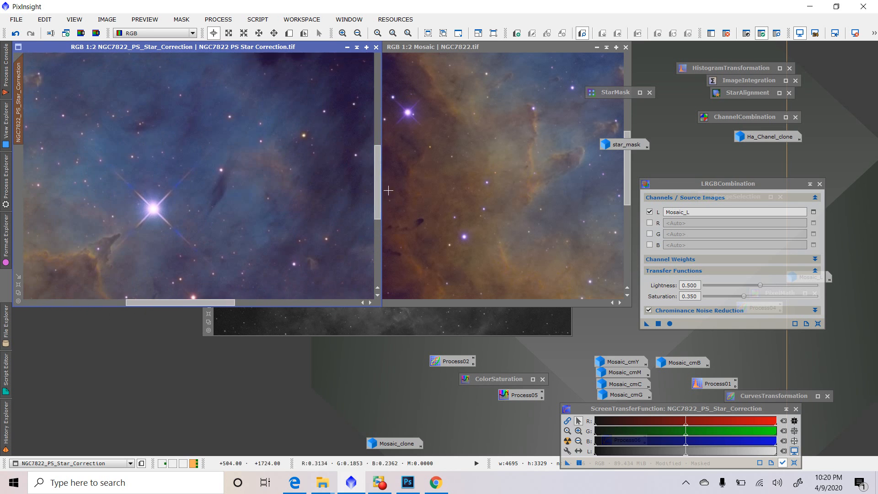
{"action": "left_click", "coordinate": [18, 285]}
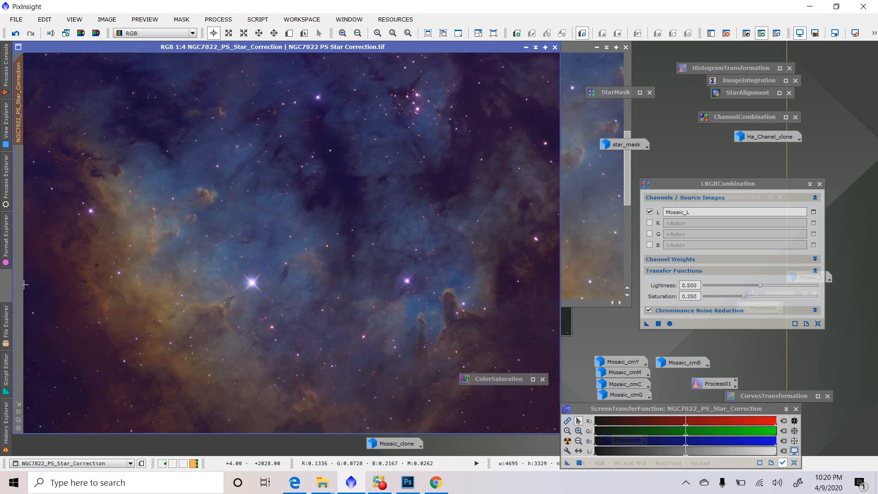
{"action": "left_click_drag", "start_coordinate": [509, 378], "coordinate": [503, 448]}
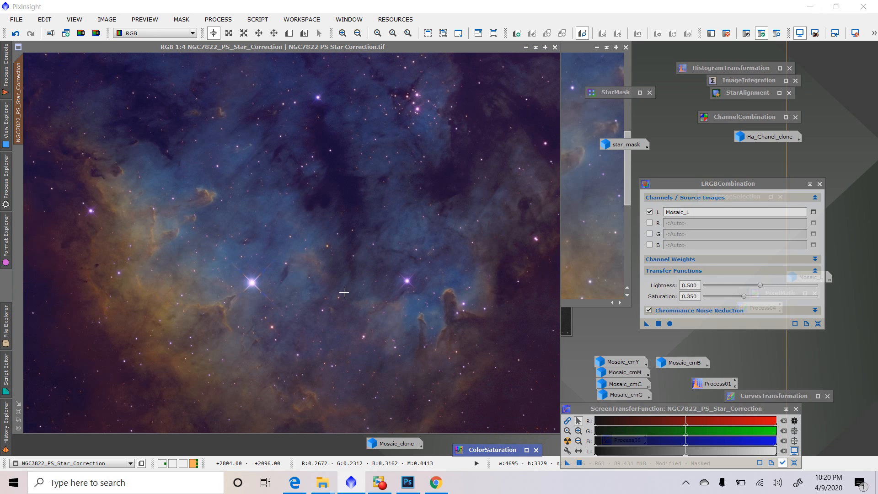
Examine the yellow star between the two bright spiked stars in the corrected image at up to 2:1
{"action": "scroll", "coordinate": [344, 295], "scroll_direction": "up", "scroll_amount": 2}
{"action": "left_click_drag", "start_coordinate": [336, 430], "coordinate": [355, 425]}
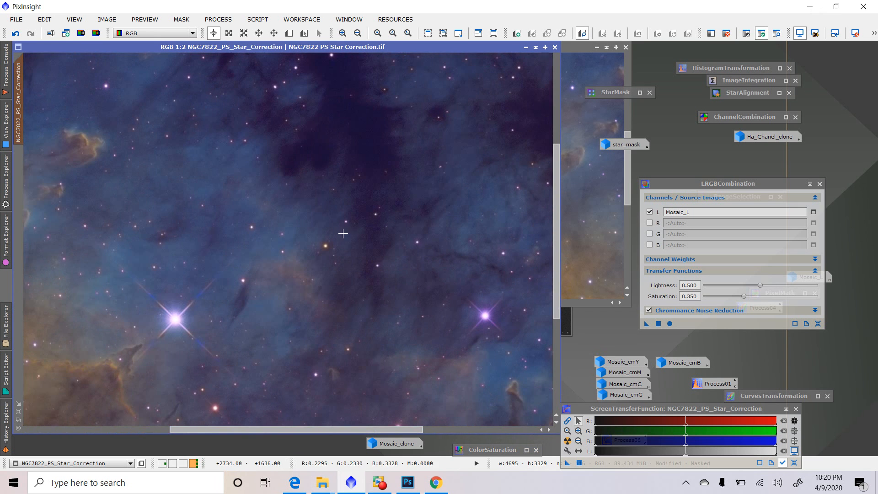
{"action": "scroll", "coordinate": [341, 241], "scroll_direction": "up", "scroll_amount": 2}
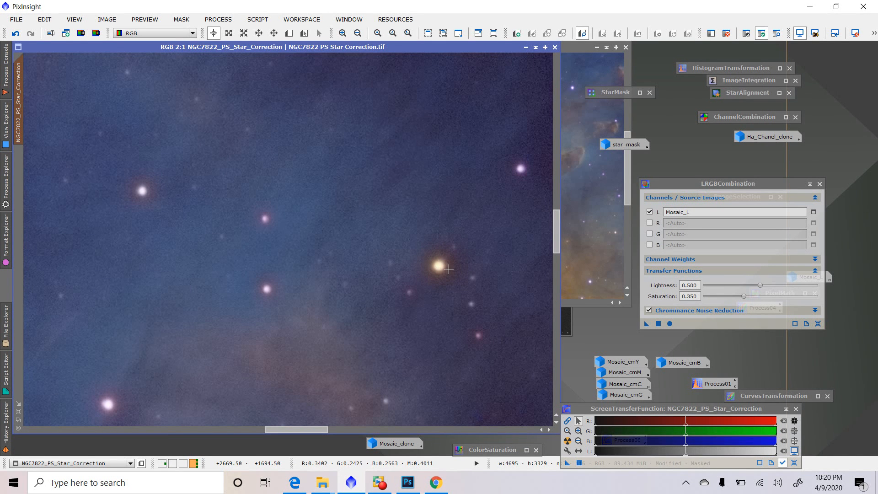
{"action": "scroll", "coordinate": [450, 275], "scroll_direction": "down", "scroll_amount": 2}
{"action": "scroll", "coordinate": [449, 268], "scroll_direction": "down", "scroll_amount": 1}
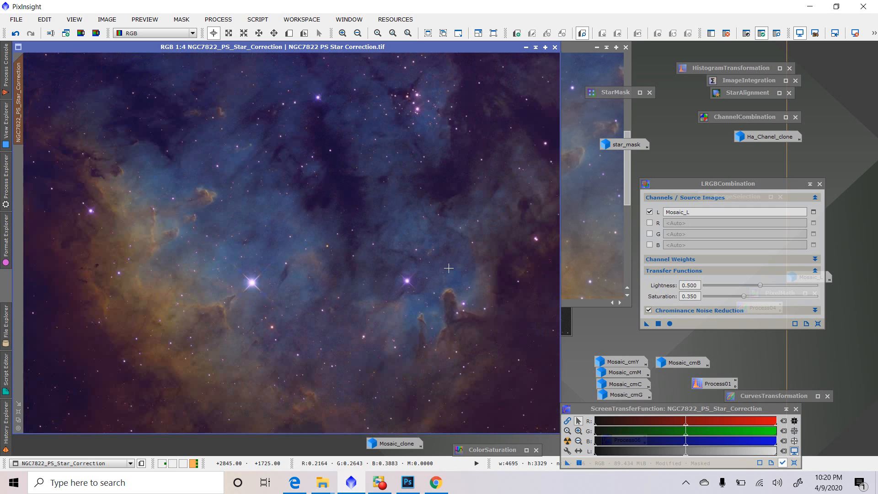
Switch to Photoshop and add a Selective Color layer above Group 4 with Neutrals cyan +26, yellow -7 and slightly reduced black
{"action": "left_click", "coordinate": [408, 483]}
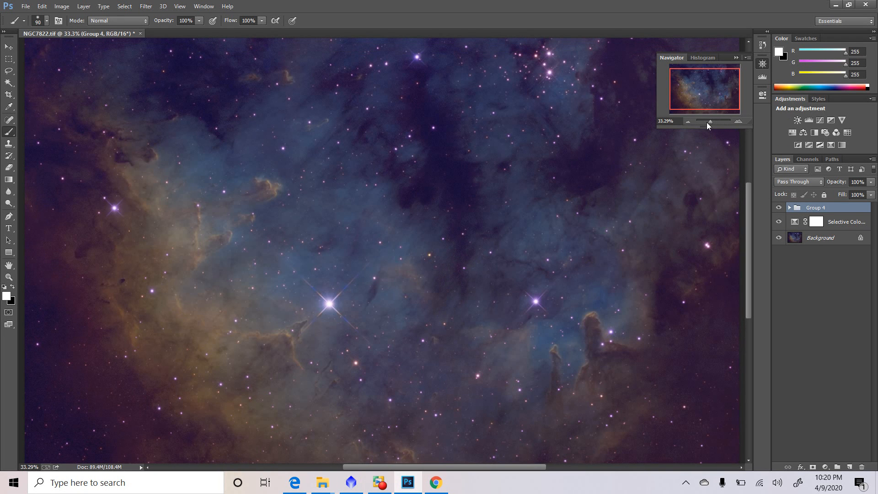
{"action": "left_click_drag", "start_coordinate": [709, 120], "coordinate": [717, 95]}
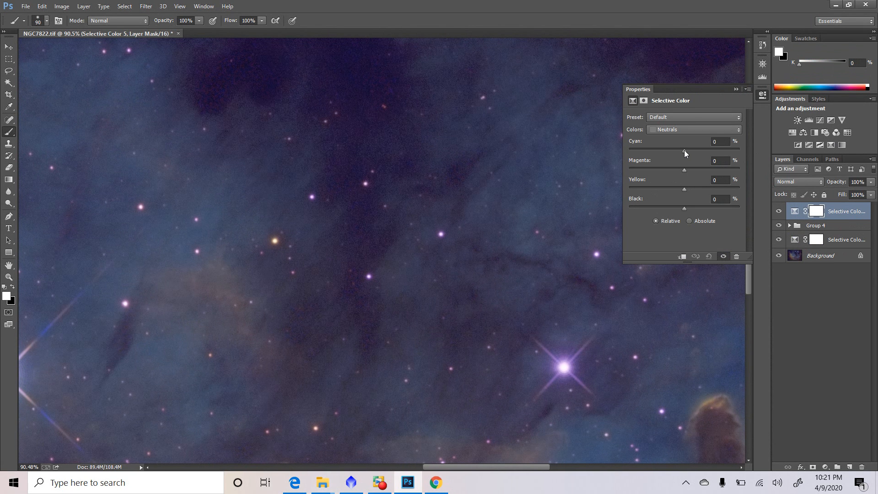
{"action": "left_click_drag", "start_coordinate": [684, 152], "coordinate": [699, 150]}
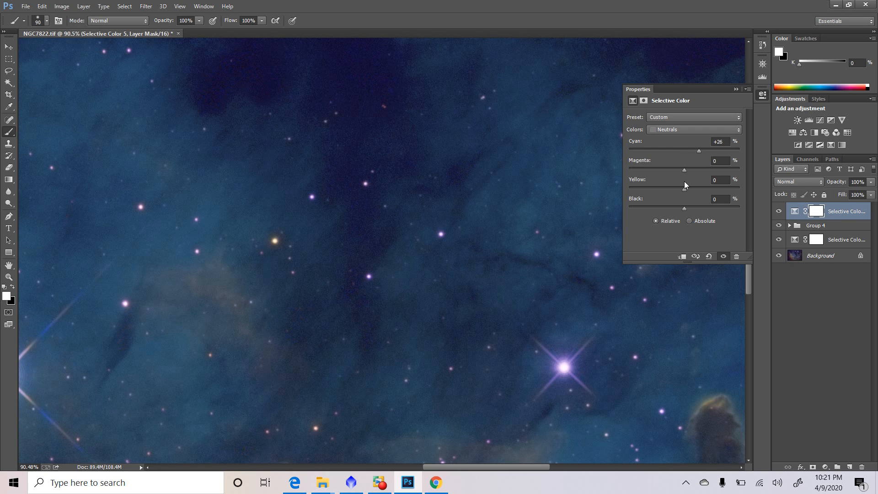
{"action": "left_click_drag", "start_coordinate": [685, 188], "coordinate": [676, 189]}
{"action": "left_click_drag", "start_coordinate": [686, 208], "coordinate": [691, 207]}
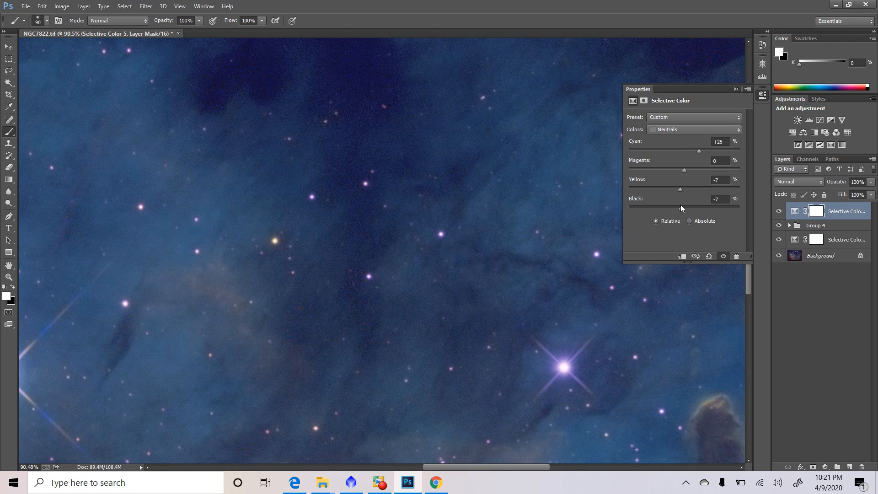
{"action": "left_click_drag", "start_coordinate": [681, 205], "coordinate": [678, 205]}
Invert the new Selective Color layer's mask to black and paint white over the yellow star with a 70 px brush
{"action": "left_click", "coordinate": [811, 214]}
{"action": "left_click", "coordinate": [716, 223]}
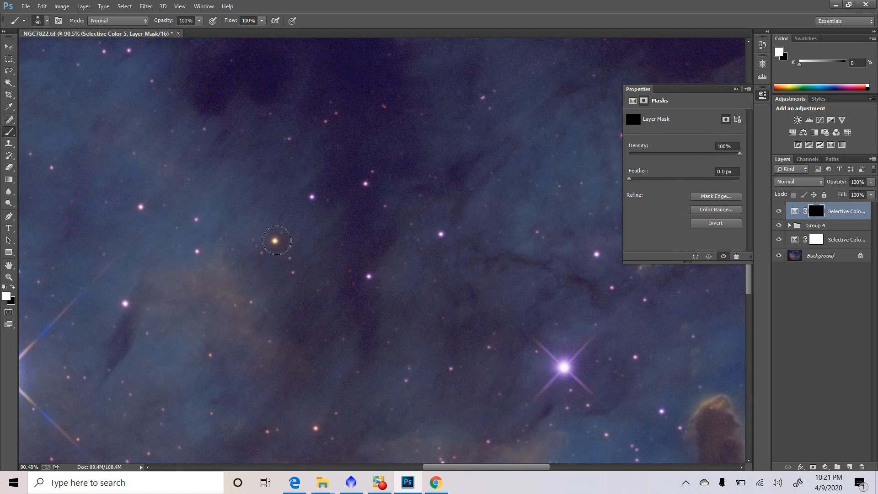
{"action": "key", "text": "bracketleft"}
{"action": "key", "text": "bracketleft"}
{"action": "left_click", "coordinate": [779, 212]}
{"action": "left_click", "coordinate": [780, 212]}
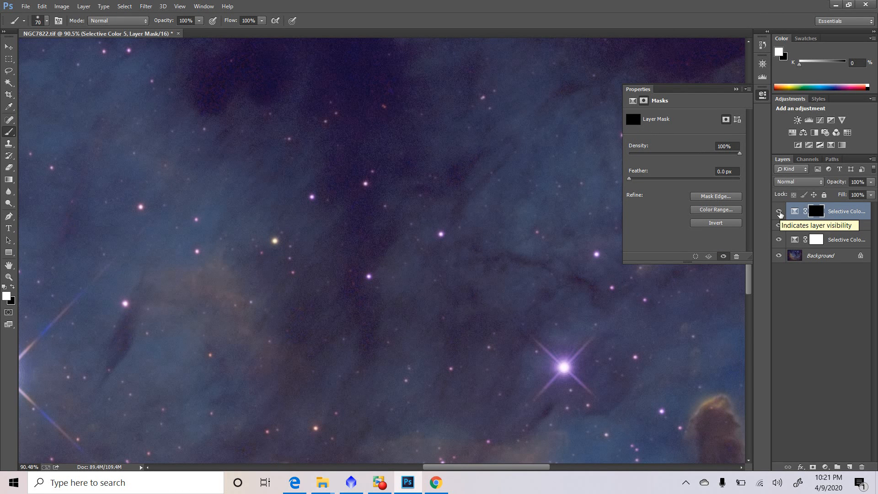
Paint the yellow star's core black in the layer mask with a 25 px brush, and check the mask on its own
{"action": "left_click", "coordinate": [13, 286]}
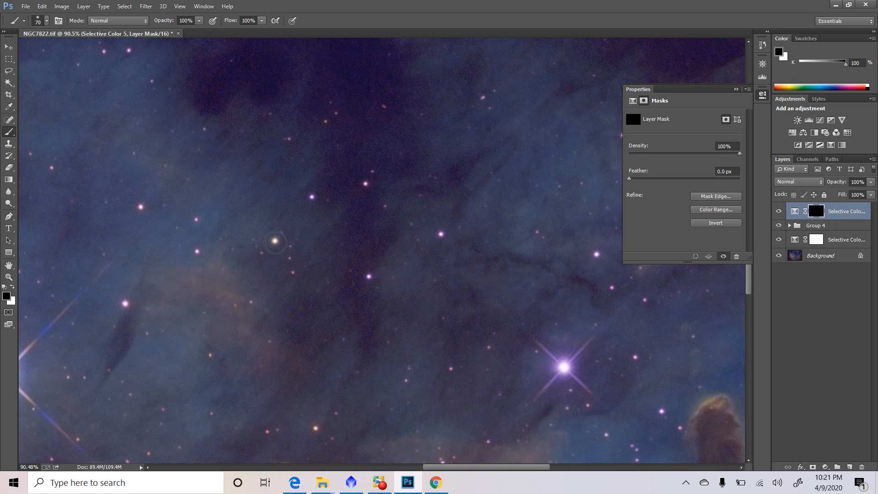
{"action": "key", "text": "bracketleft"}
{"action": "left_click", "coordinate": [813, 217], "text": "alt"}
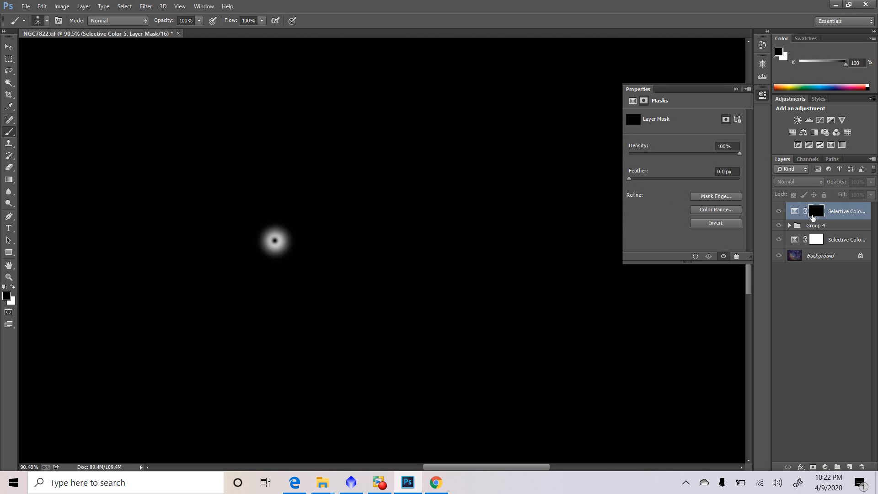
{"action": "left_click", "coordinate": [813, 218], "text": "alt"}
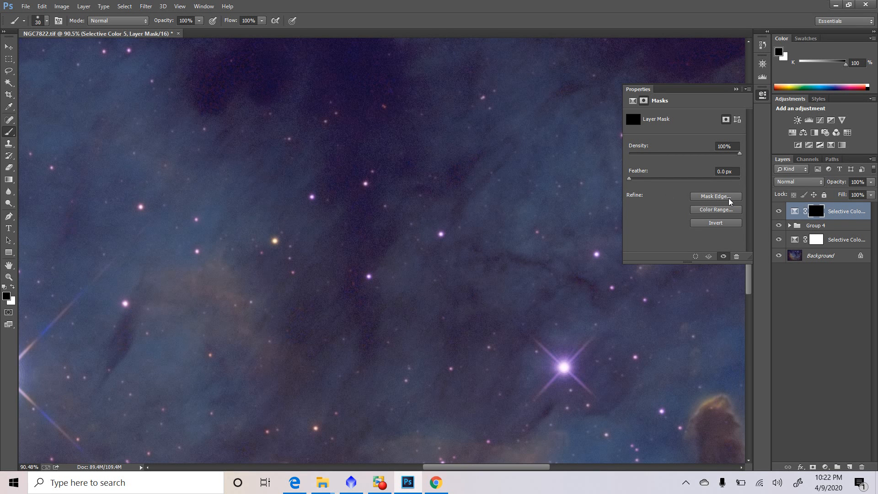
Toggle the new Selective Color layer's visibility to compare the yellow star before and after the correction
{"action": "left_click", "coordinate": [779, 213]}
{"action": "left_click", "coordinate": [780, 214]}
{"action": "left_click", "coordinate": [778, 213]}
{"action": "left_click", "coordinate": [778, 212]}
Switch to PixInsight and examine the halos of the yellow star and neighbouring white stars in the corrected image at up to 2:1
{"action": "left_click", "coordinate": [349, 485]}
{"action": "scroll", "coordinate": [362, 229], "scroll_direction": "up", "scroll_amount": 2}
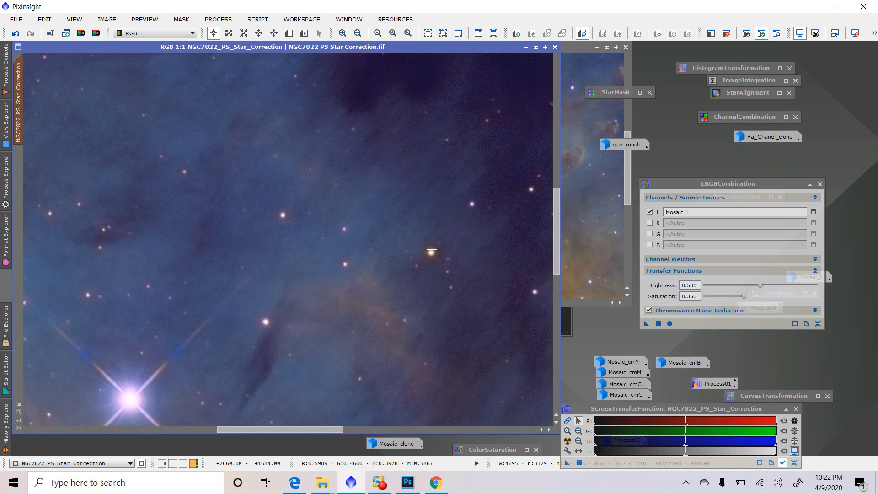
{"action": "scroll", "coordinate": [418, 249], "scroll_direction": "up", "scroll_amount": 1}
{"action": "scroll", "coordinate": [418, 250], "scroll_direction": "down", "scroll_amount": 1}
{"action": "scroll", "coordinate": [419, 250], "scroll_direction": "down", "scroll_amount": 1}
{"action": "scroll", "coordinate": [418, 251], "scroll_direction": "up", "scroll_amount": 2}
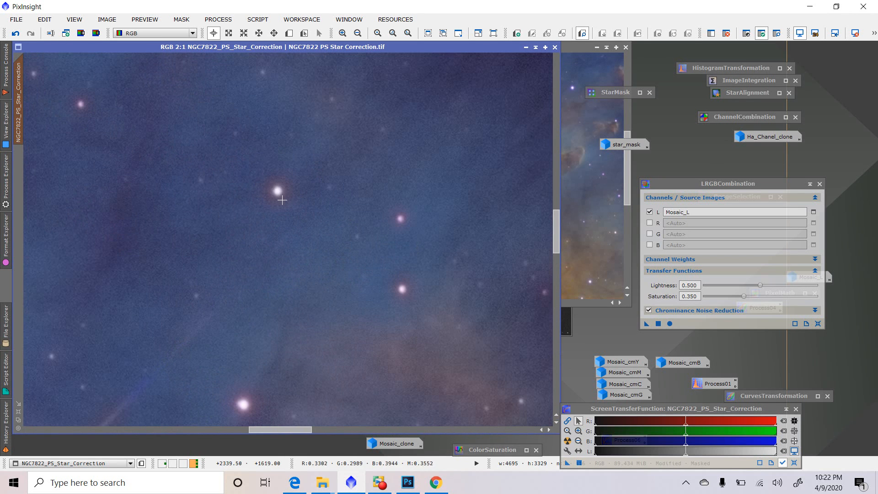
{"action": "scroll", "coordinate": [302, 251], "scroll_direction": "down", "scroll_amount": 1}
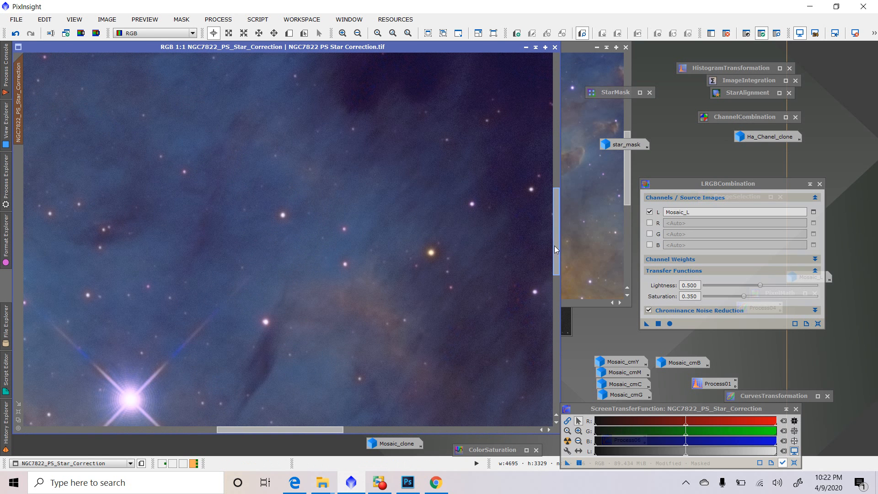
Inspect the stars in the lower part of the corrected image at 1:1, and return to the whole image at 1:4
{"action": "left_click_drag", "start_coordinate": [554, 246], "coordinate": [543, 336]}
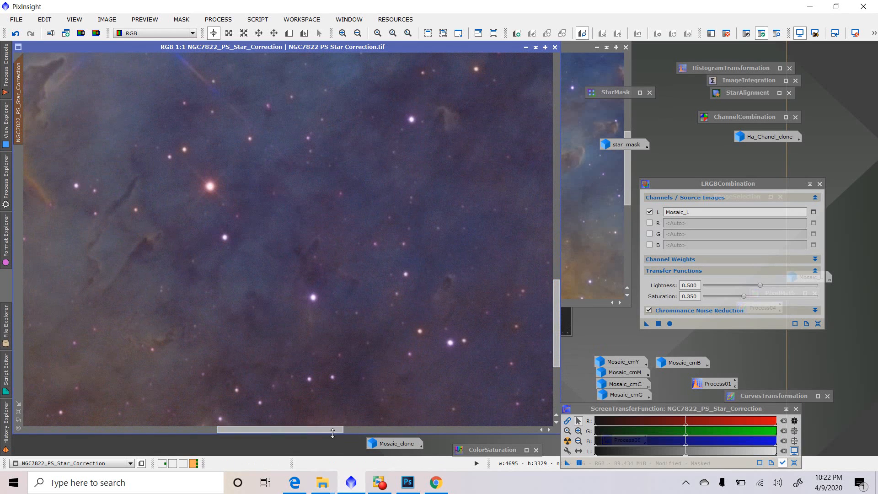
{"action": "left_click_drag", "start_coordinate": [334, 429], "coordinate": [392, 432]}
{"action": "scroll", "coordinate": [337, 187], "scroll_direction": "down", "scroll_amount": 2}
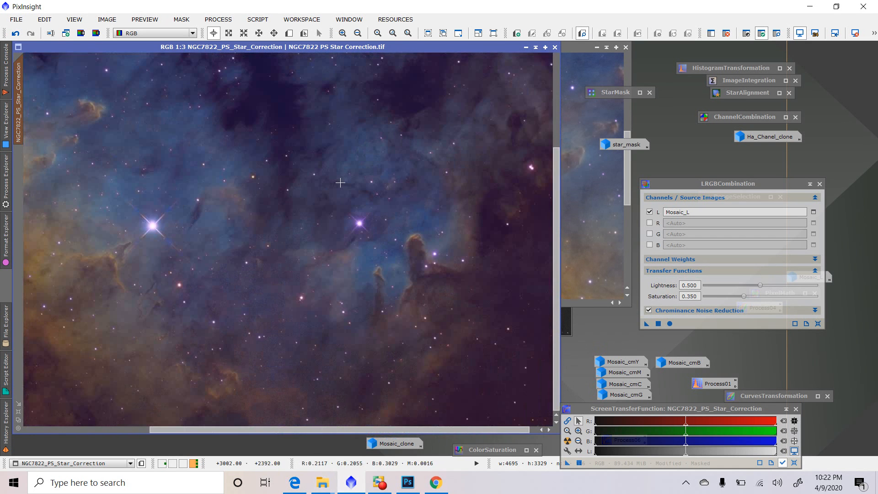
{"action": "scroll", "coordinate": [340, 183], "scroll_direction": "down", "scroll_amount": 1}
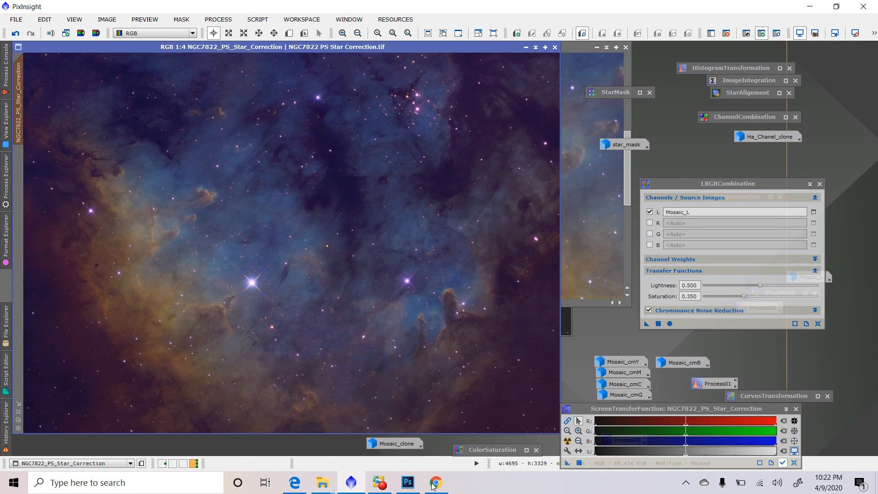
{"action": "left_click", "coordinate": [380, 482]}
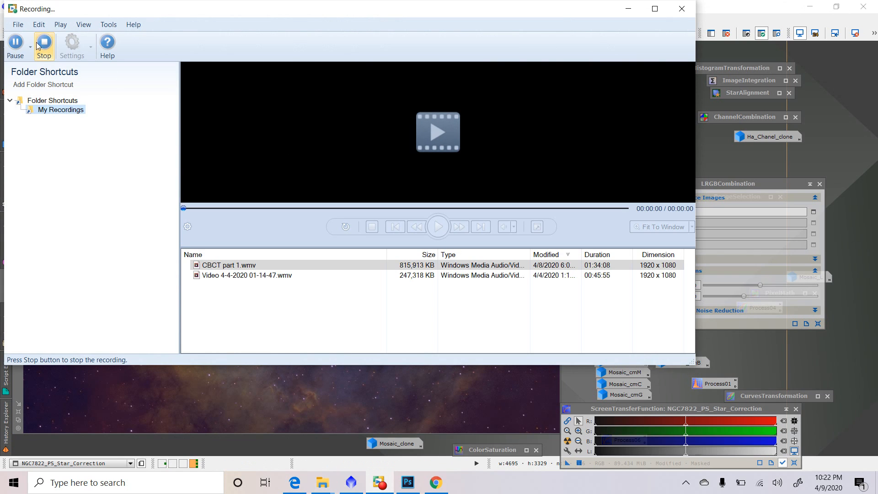